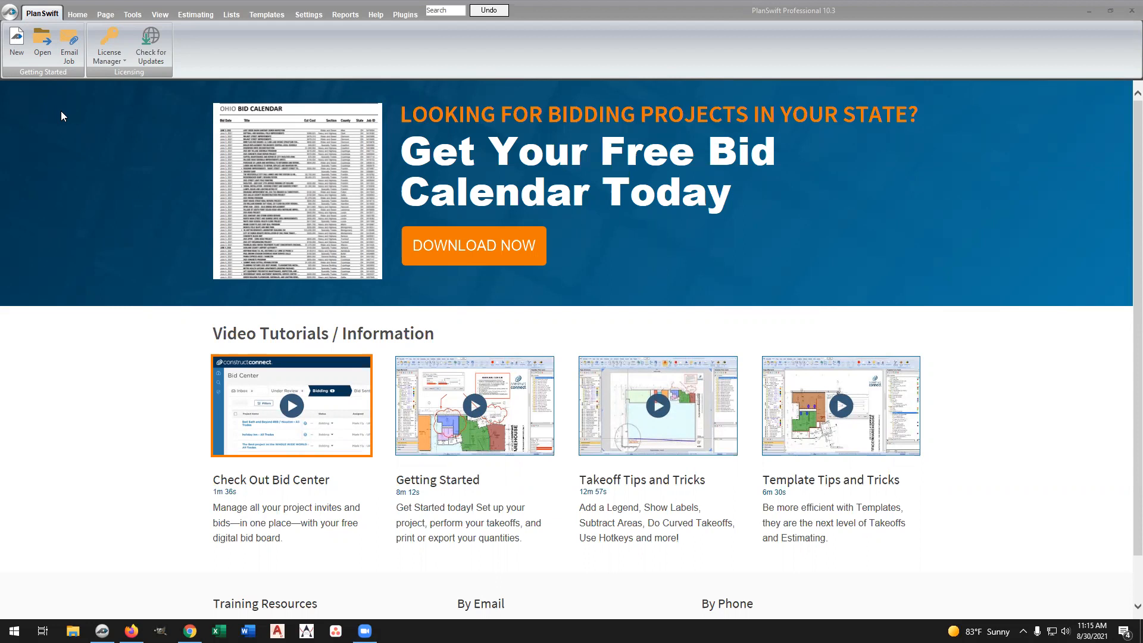
Start a new job and give it the description "testing"
click(17, 42)
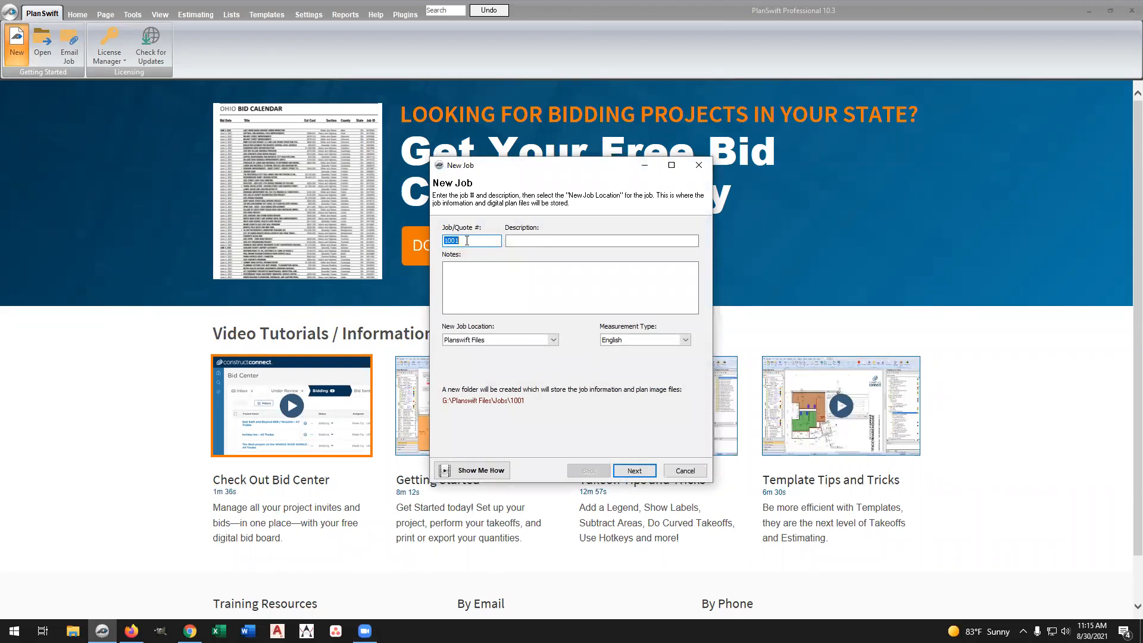
click(516, 240)
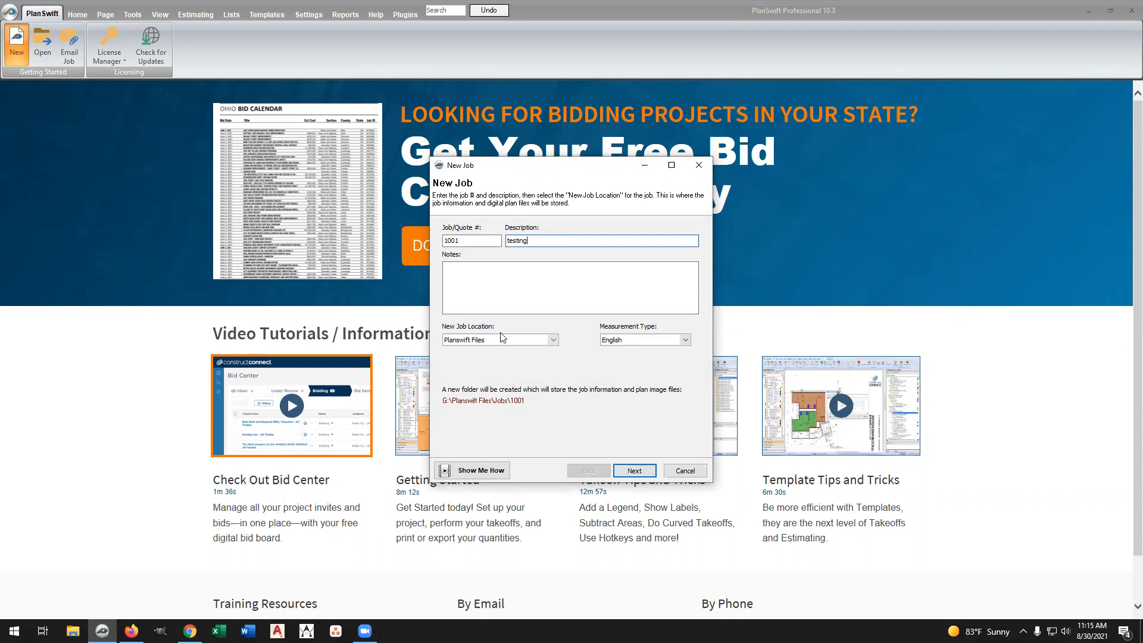
Try setting the new job location to Local, continuing past the missing-file warning
click(553, 341)
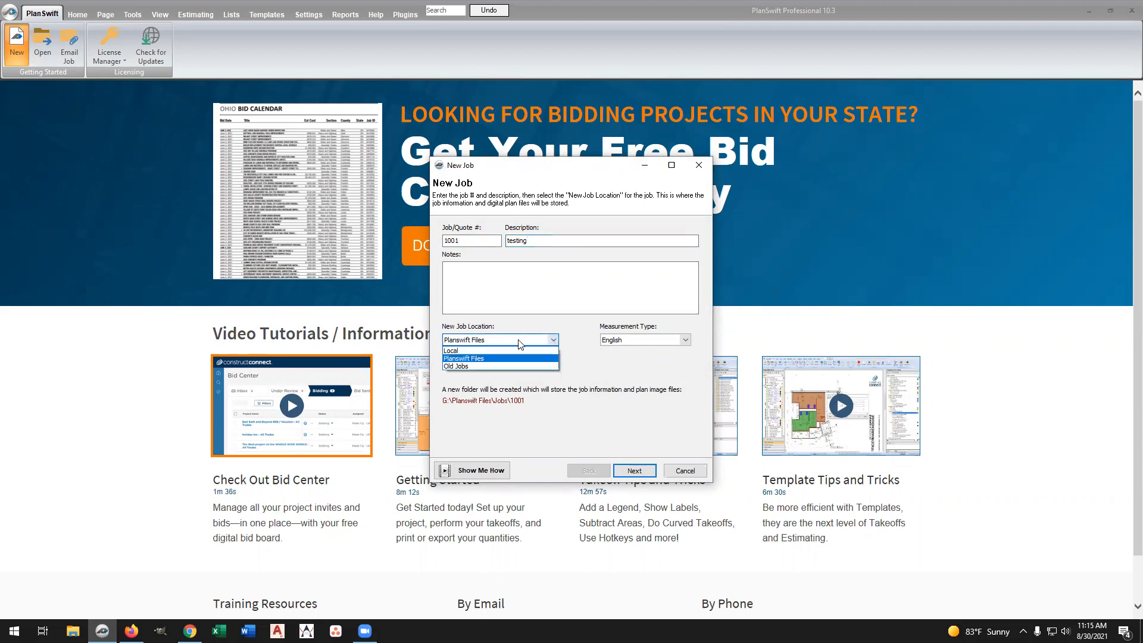
click(553, 341)
click(553, 341)
click(486, 352)
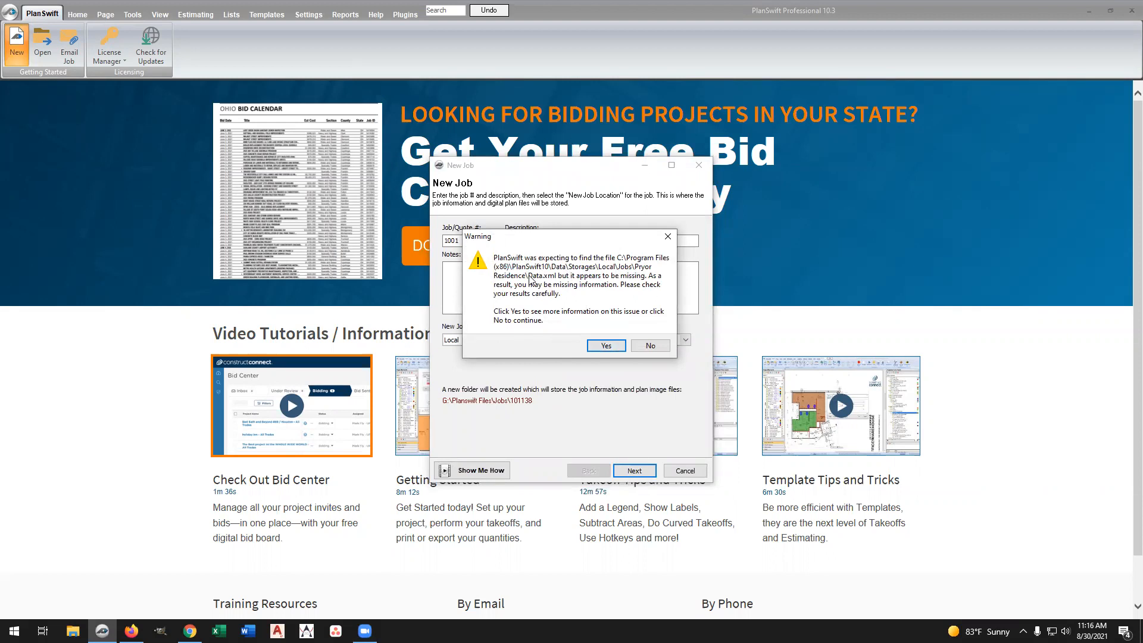
click(647, 346)
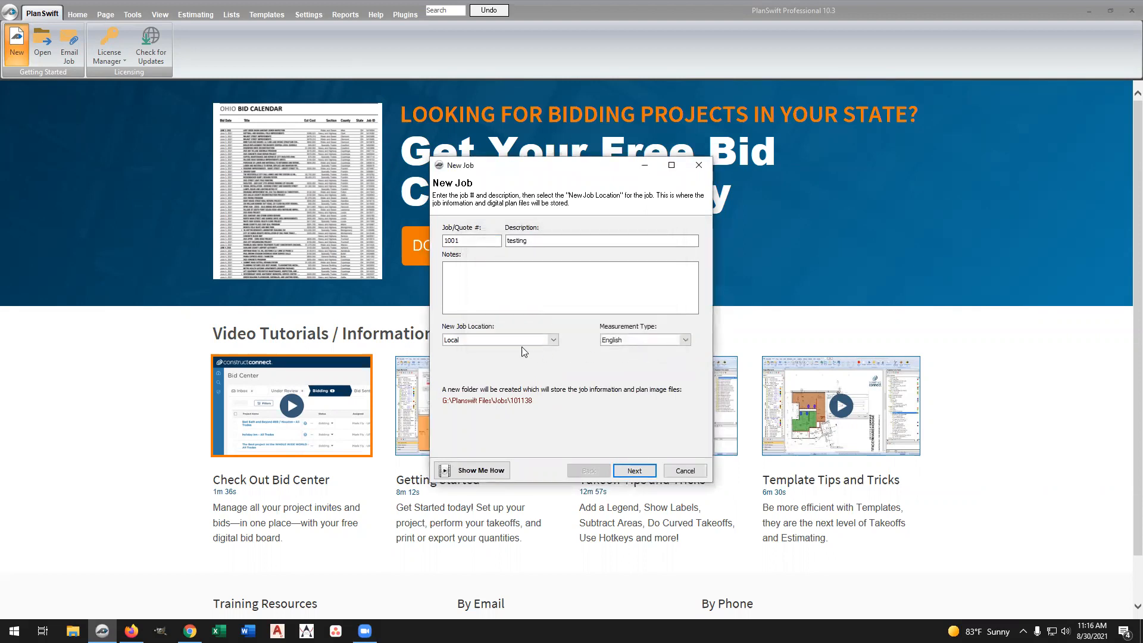
Store the new job in Planswift Files and proceed to the image file selection without adding a company logo
click(554, 339)
click(494, 354)
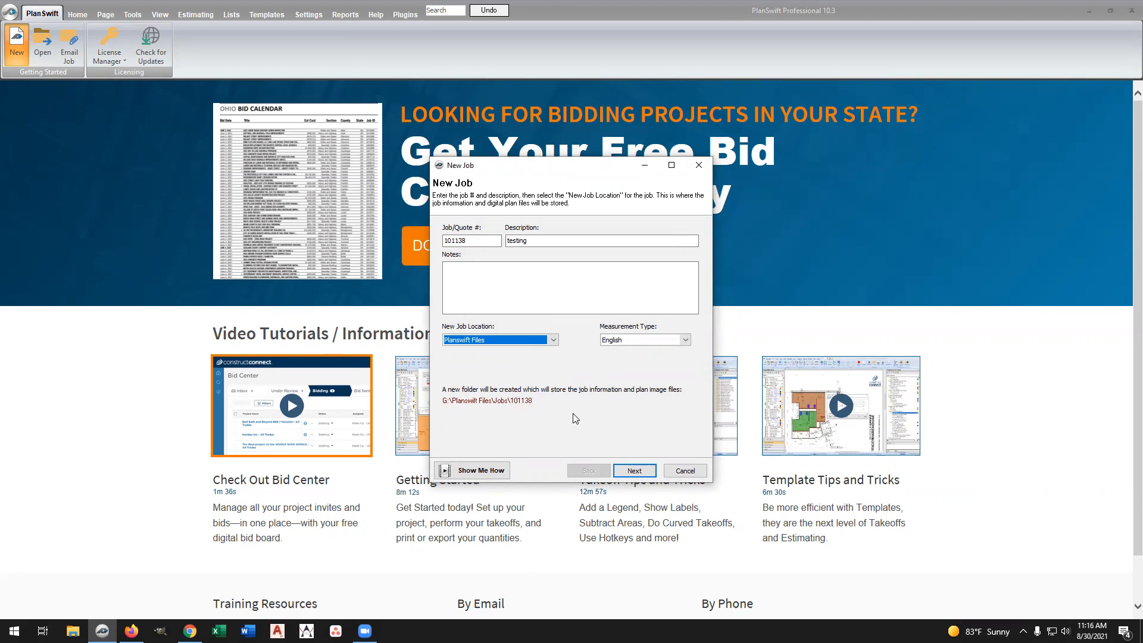
click(635, 471)
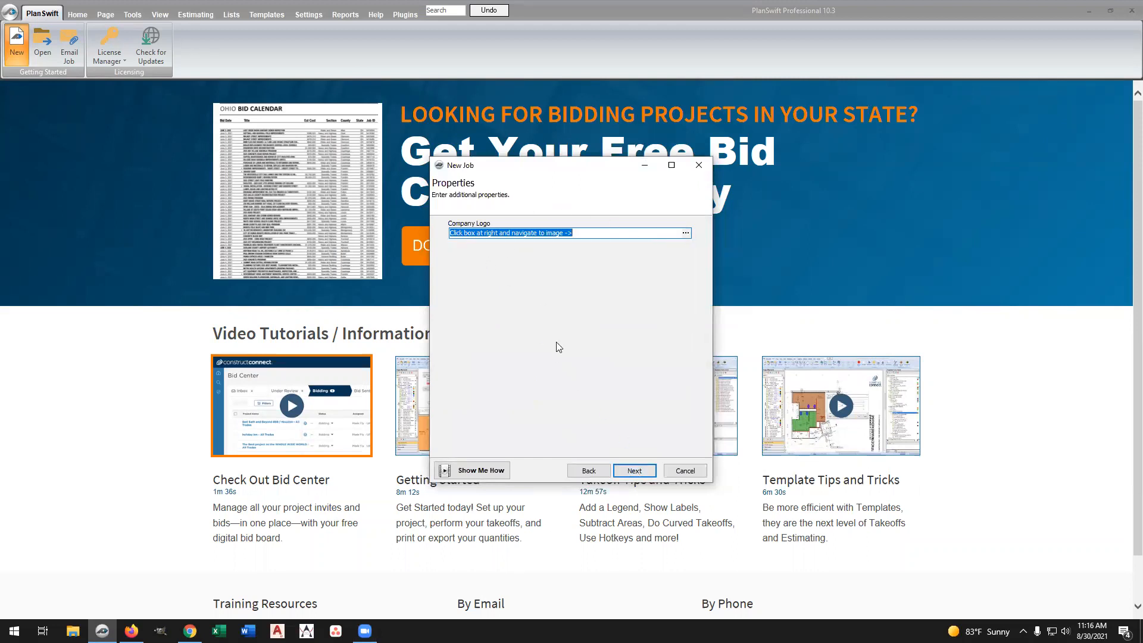
click(635, 470)
click(635, 471)
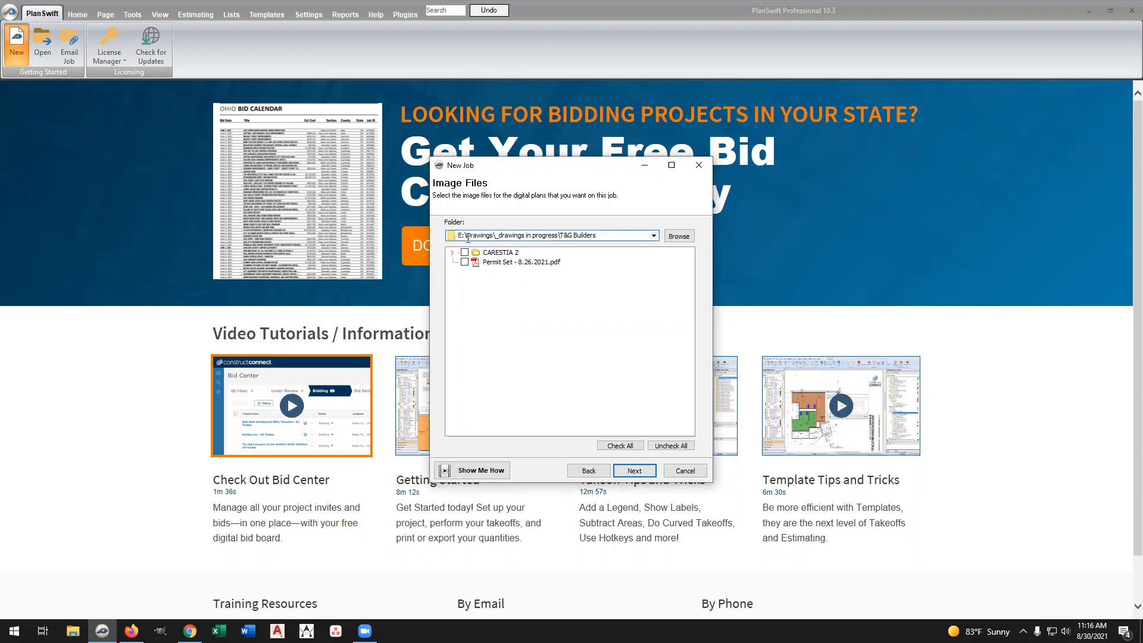
Set the image source to the 101140 job folder inside Estimating\Shore Lumber on drive E
click(679, 235)
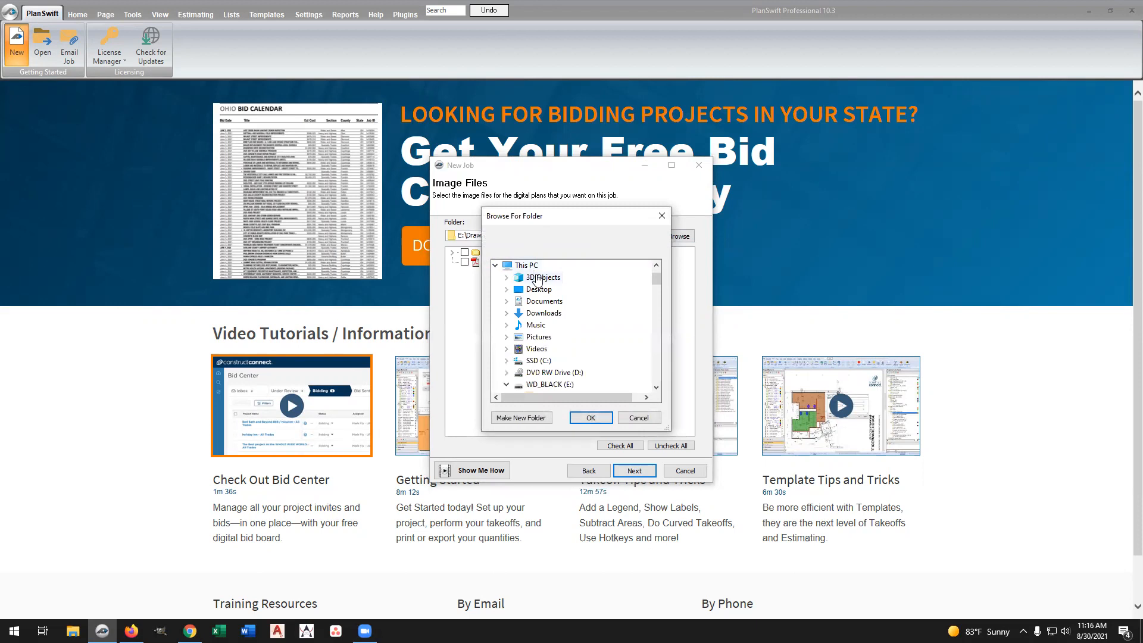
scroll(560, 314, down, 8)
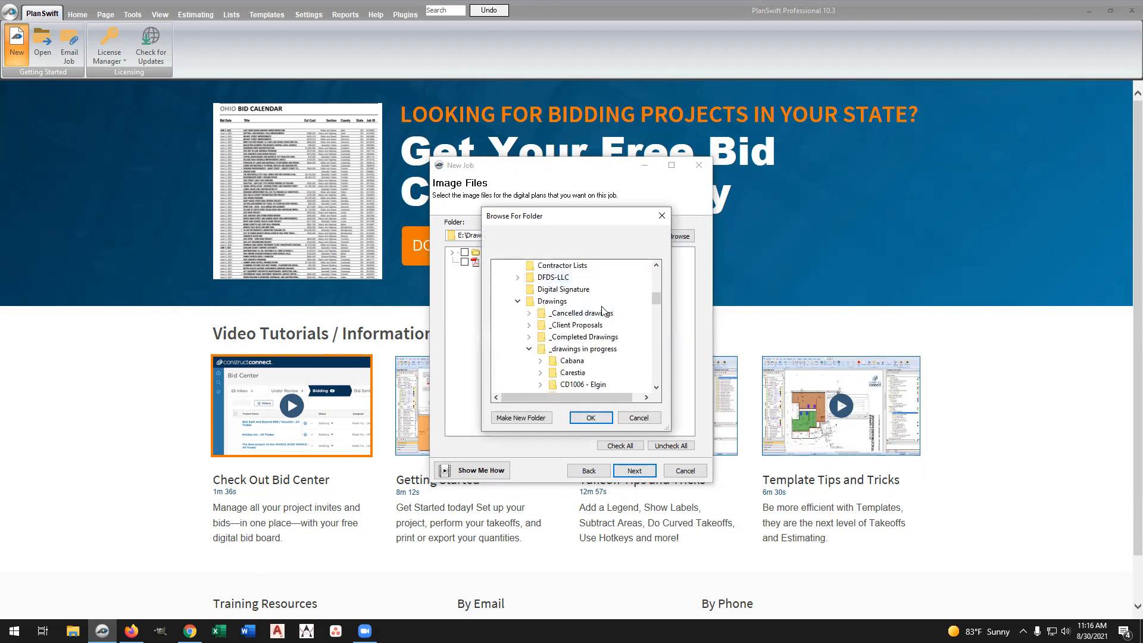
scroll(596, 309, down, 1)
scroll(618, 304, down, 8)
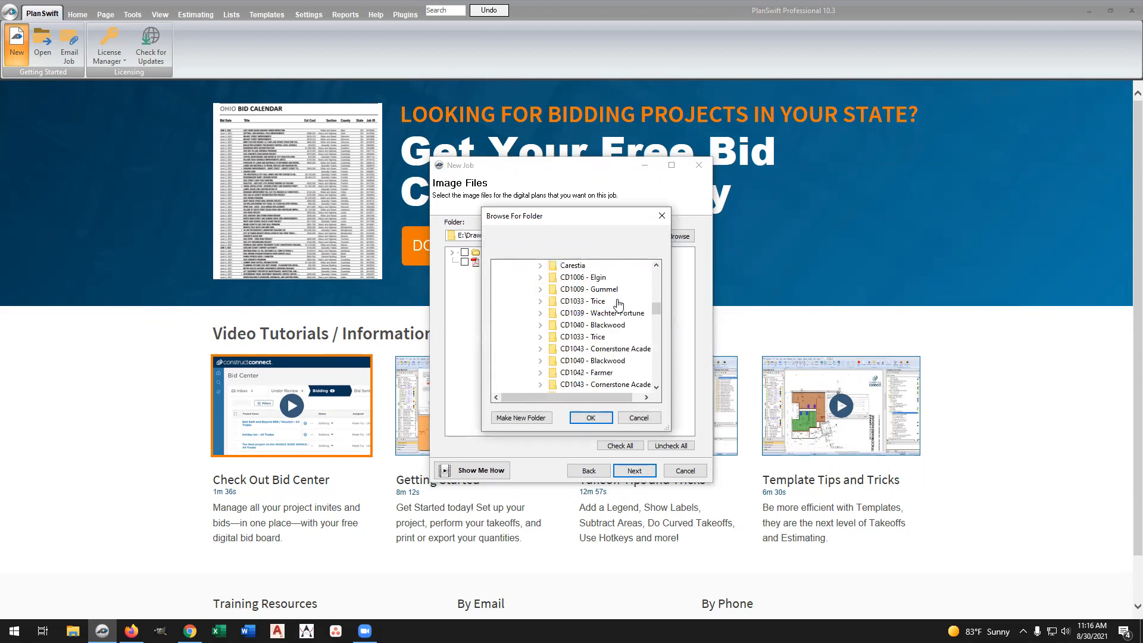
scroll(530, 298, up, 9)
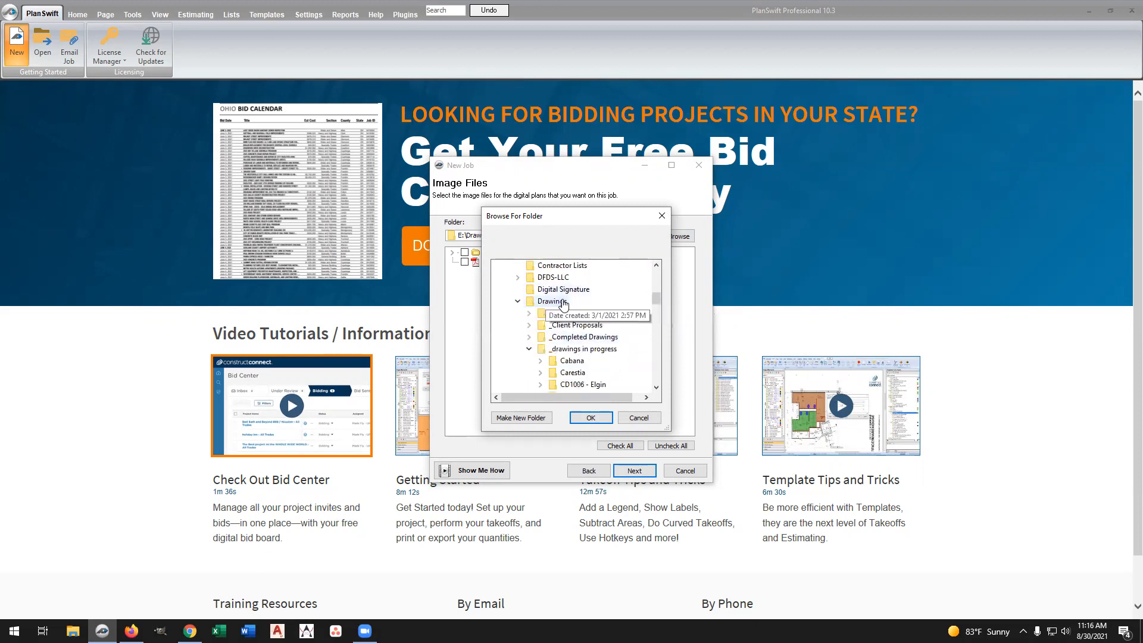
click(518, 302)
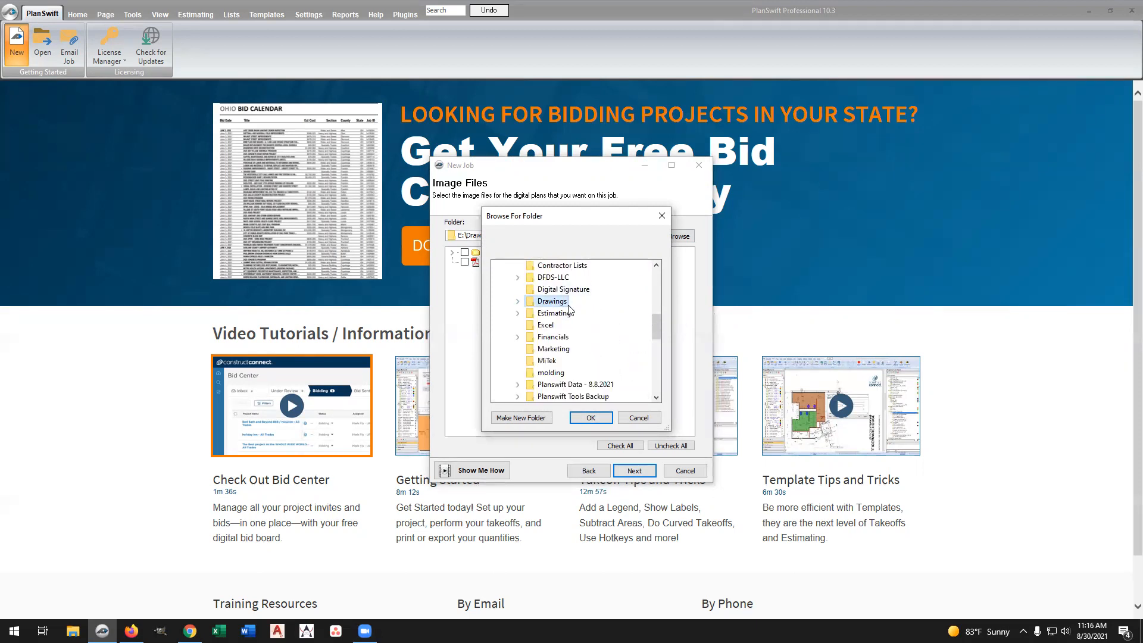
click(518, 316)
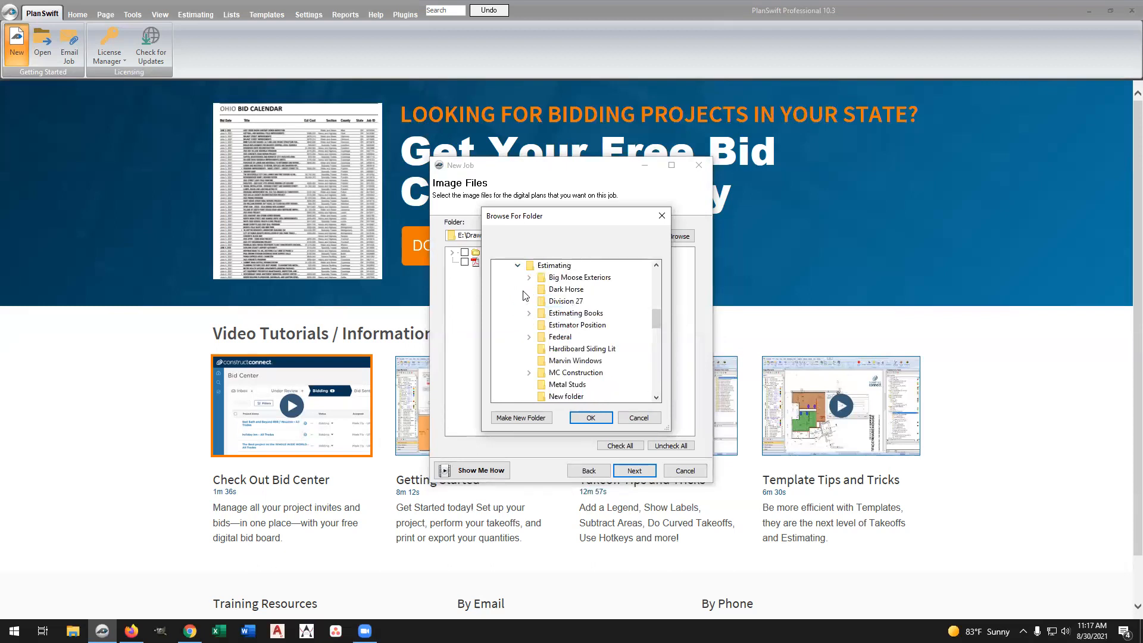
scroll(568, 364, down, 2)
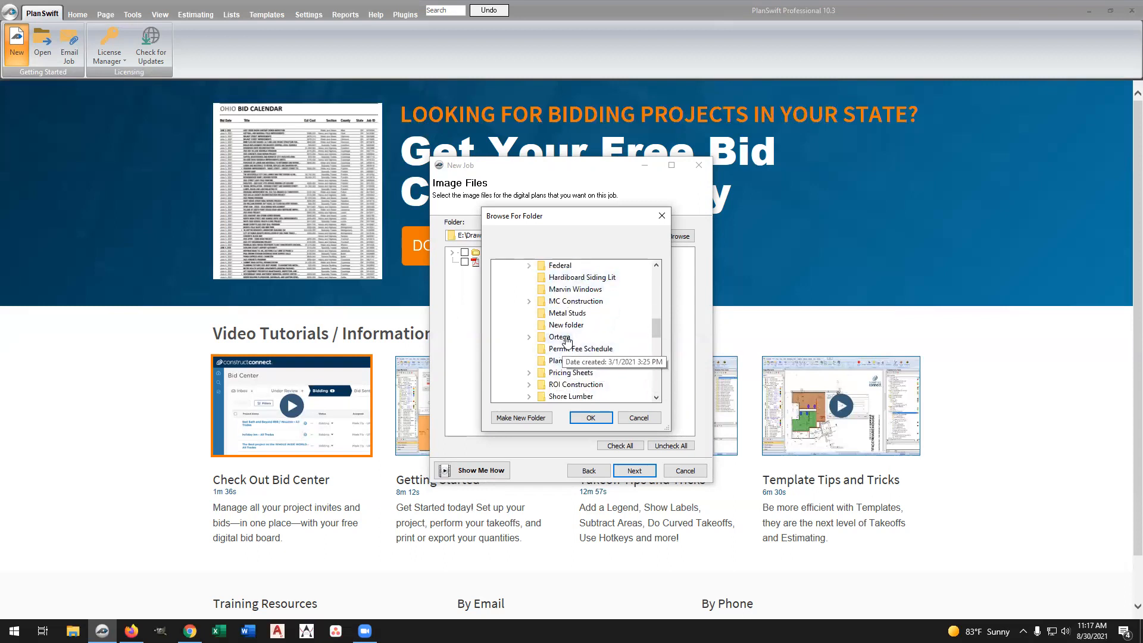
double_click(569, 396)
scroll(590, 294, down, 5)
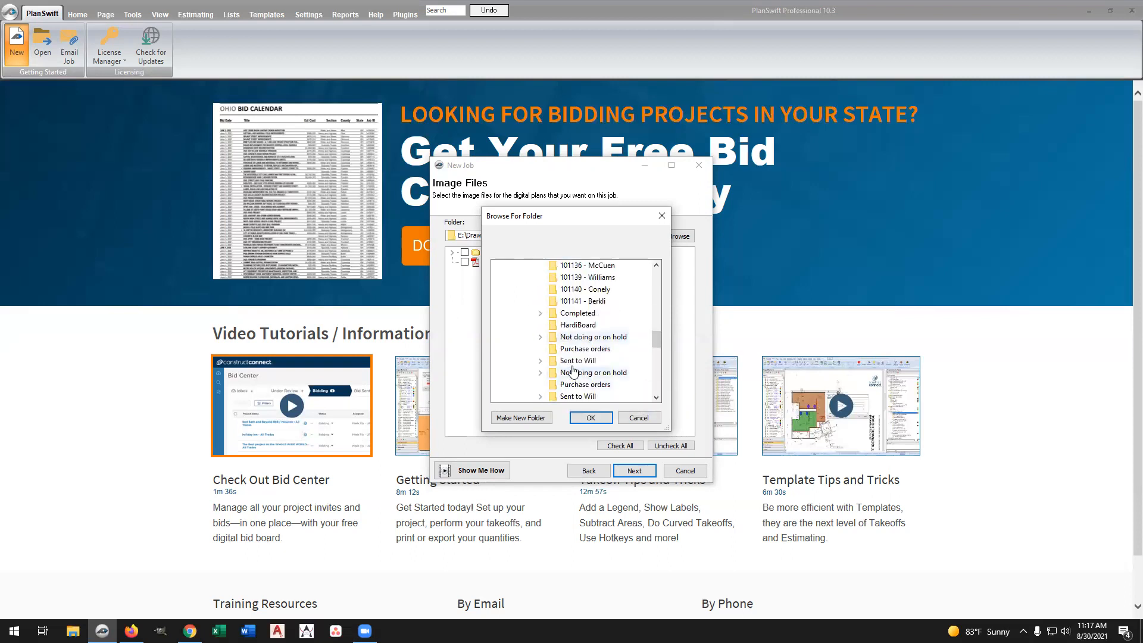
click(590, 292)
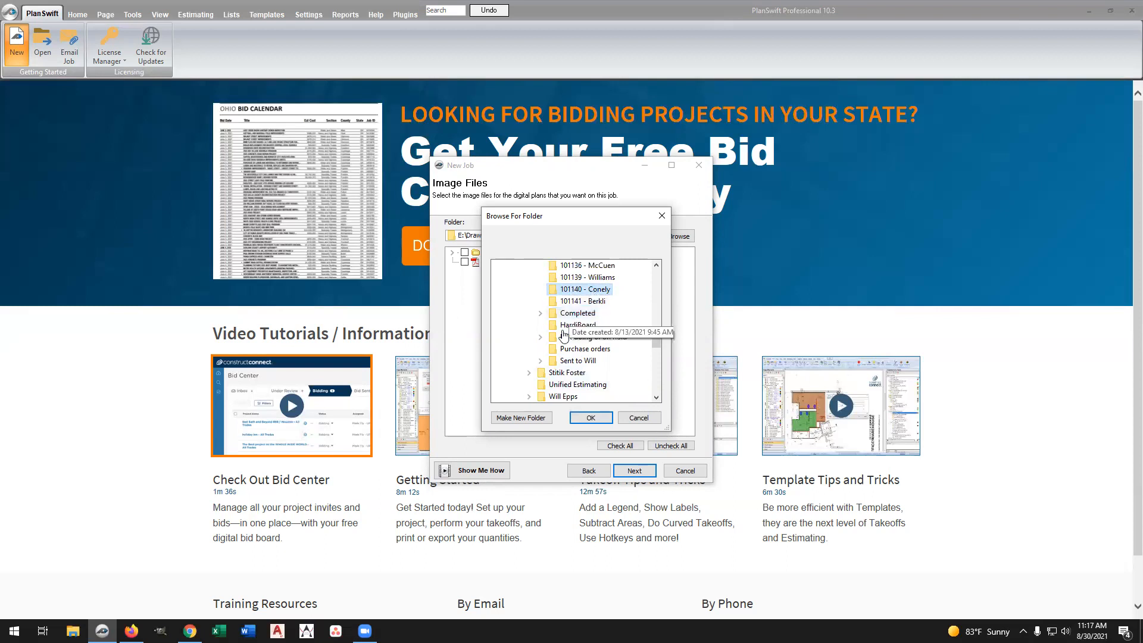
click(591, 418)
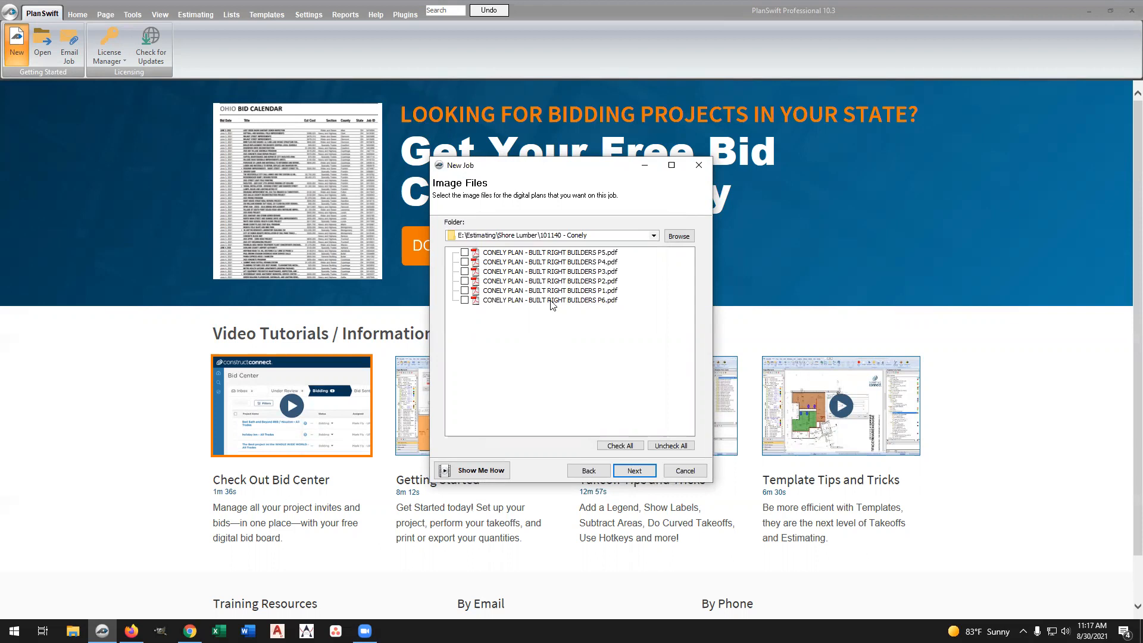
Include all six PDF plan files, P1 through P6, in the job
click(465, 253)
click(464, 262)
click(464, 272)
click(465, 281)
click(465, 291)
click(465, 300)
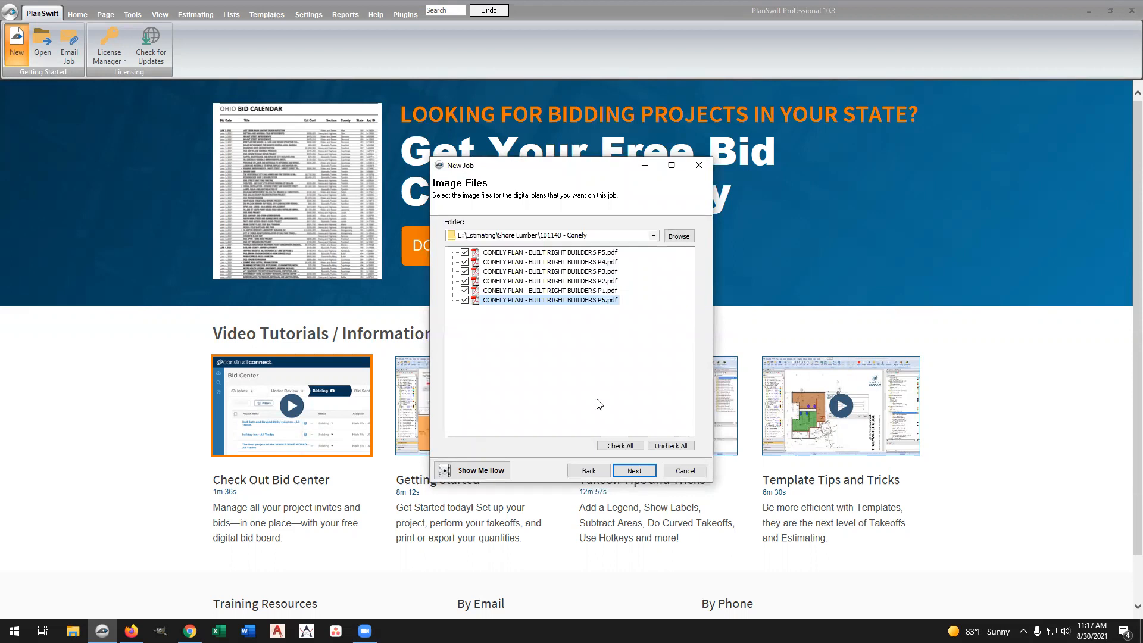
Accept the default PDF-to-TIF conversion at 200 DPI, Grayscale (16 shades), and create the job
click(634, 471)
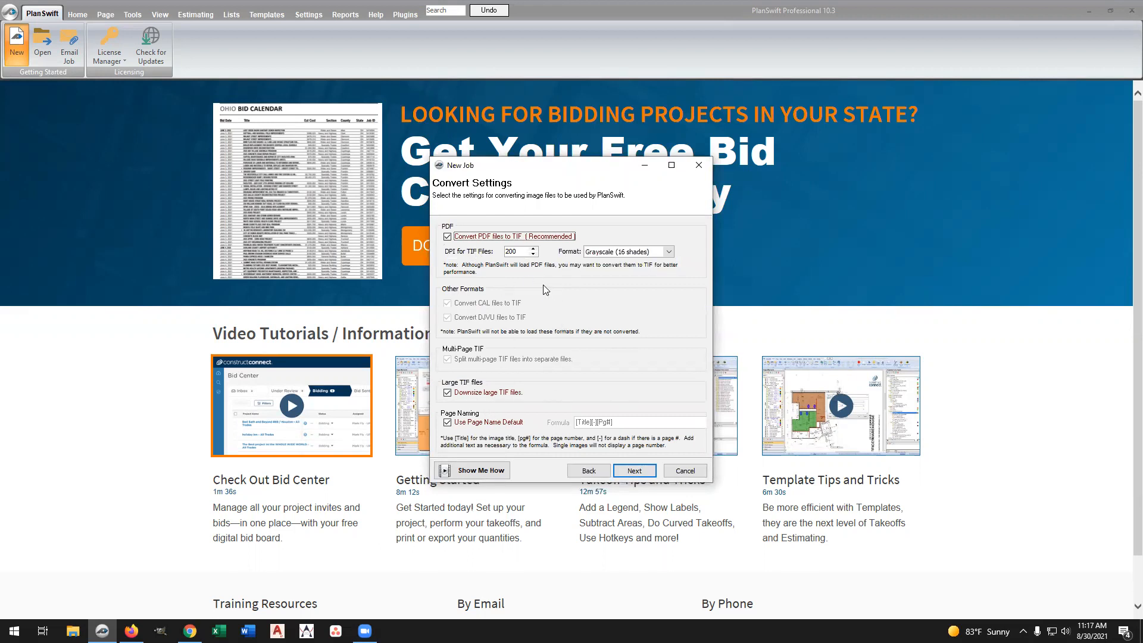
click(636, 472)
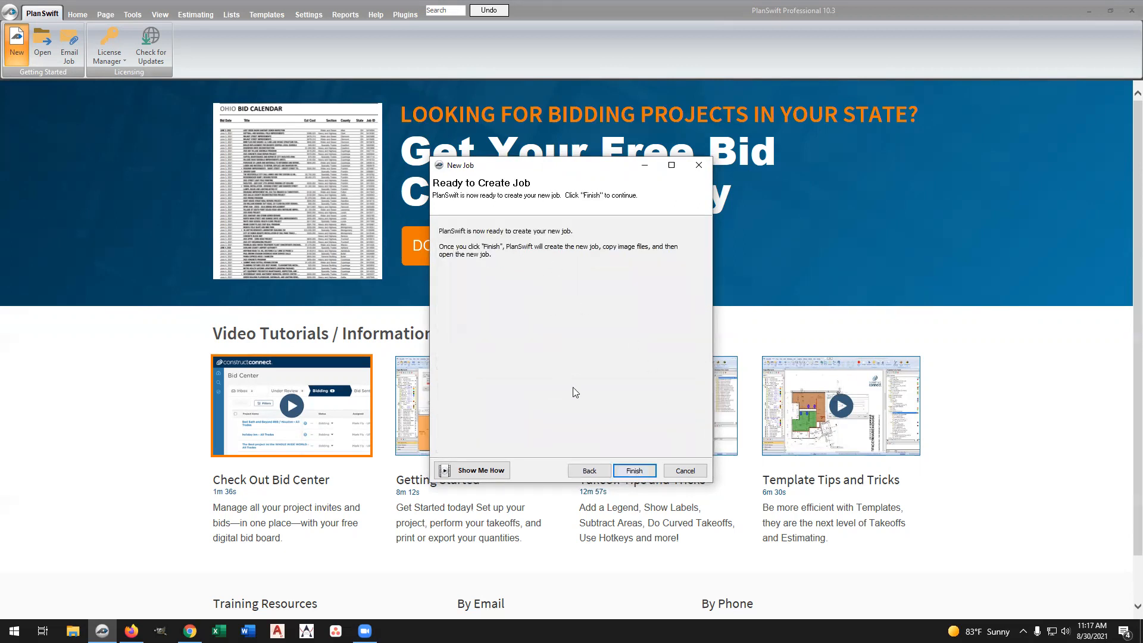
click(635, 472)
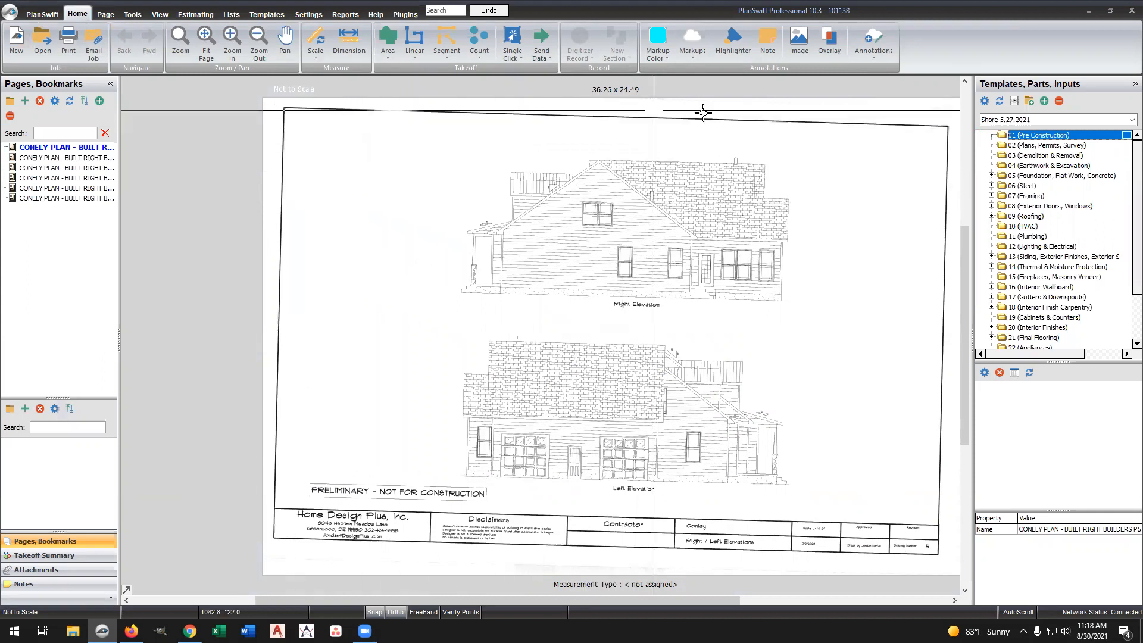
Level the Right / Left Elevations page using the two upper corners of its border as the reference line
click(65, 158)
click(67, 177)
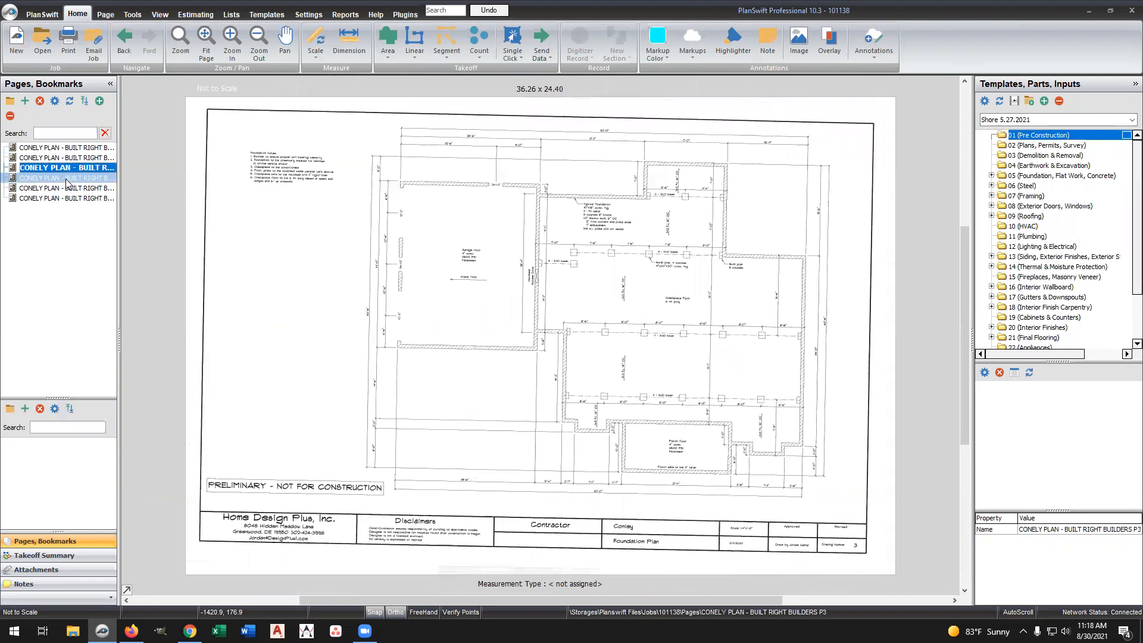
click(66, 189)
click(68, 198)
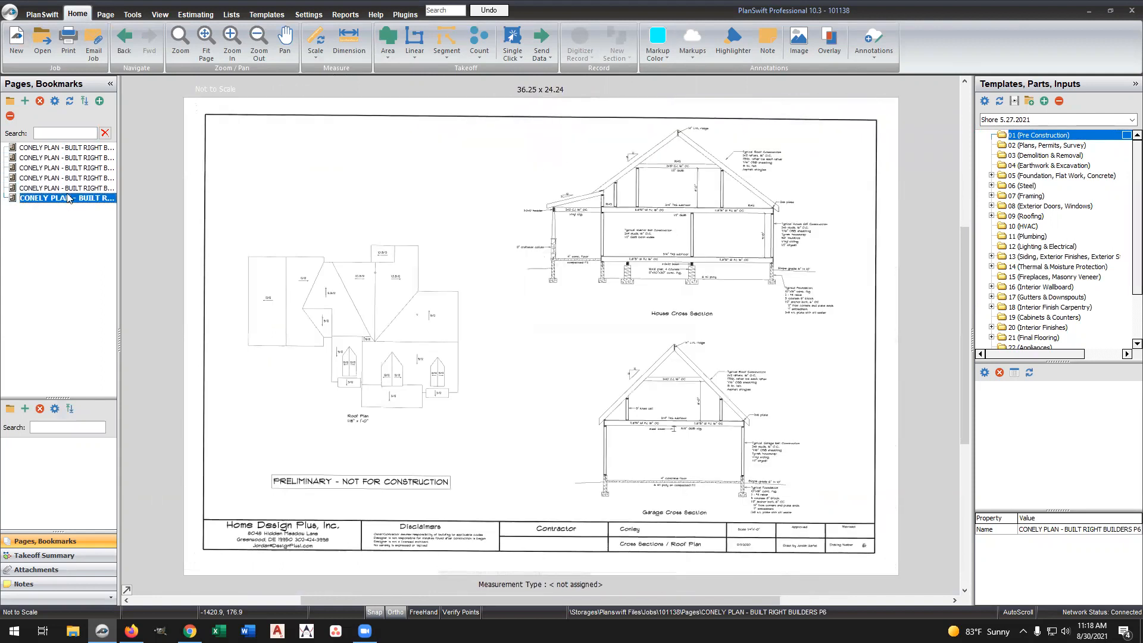
click(62, 149)
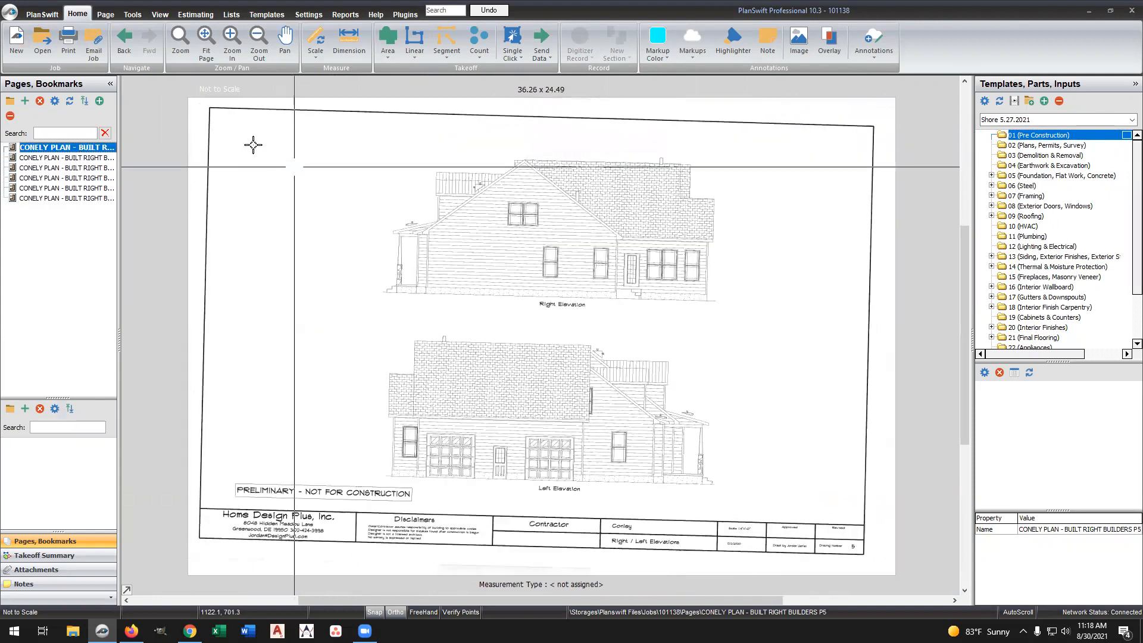
click(105, 15)
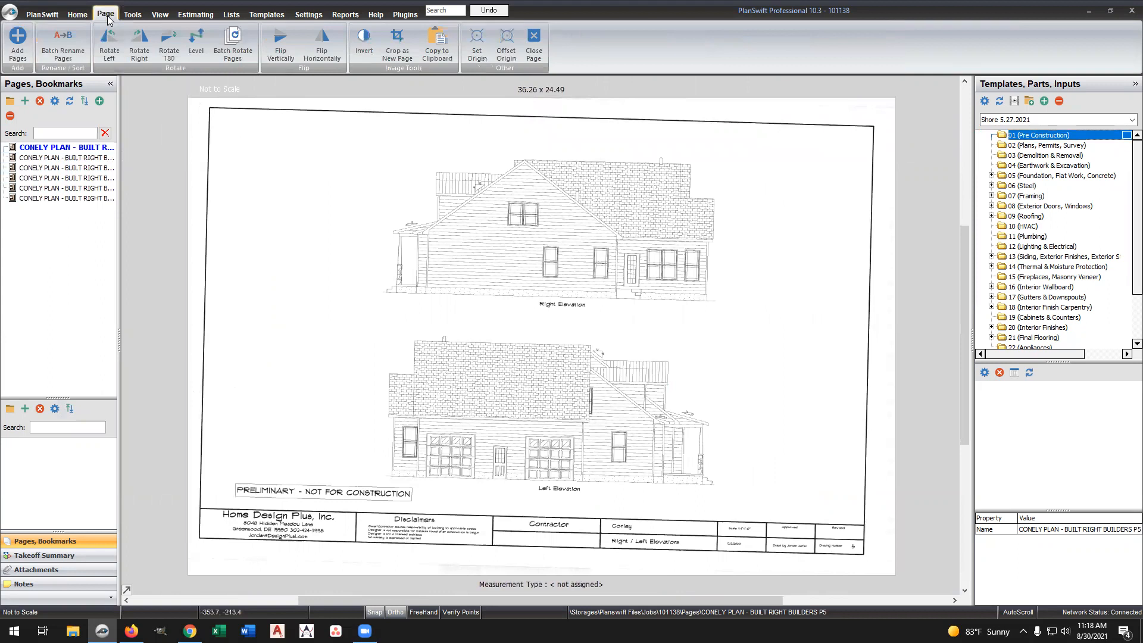
click(196, 41)
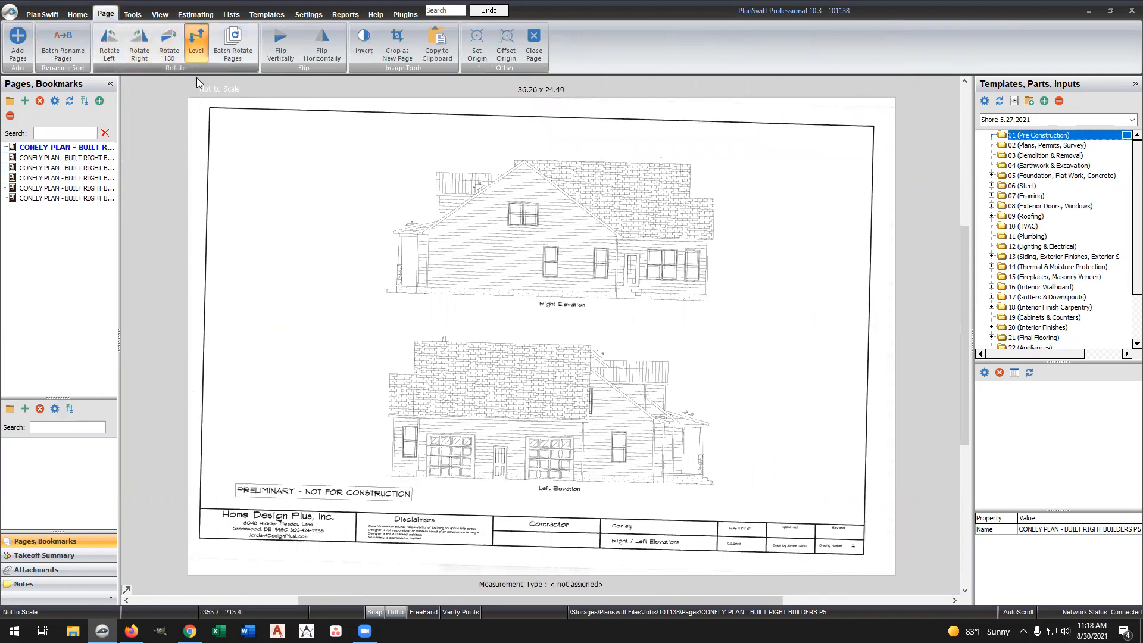
click(209, 107)
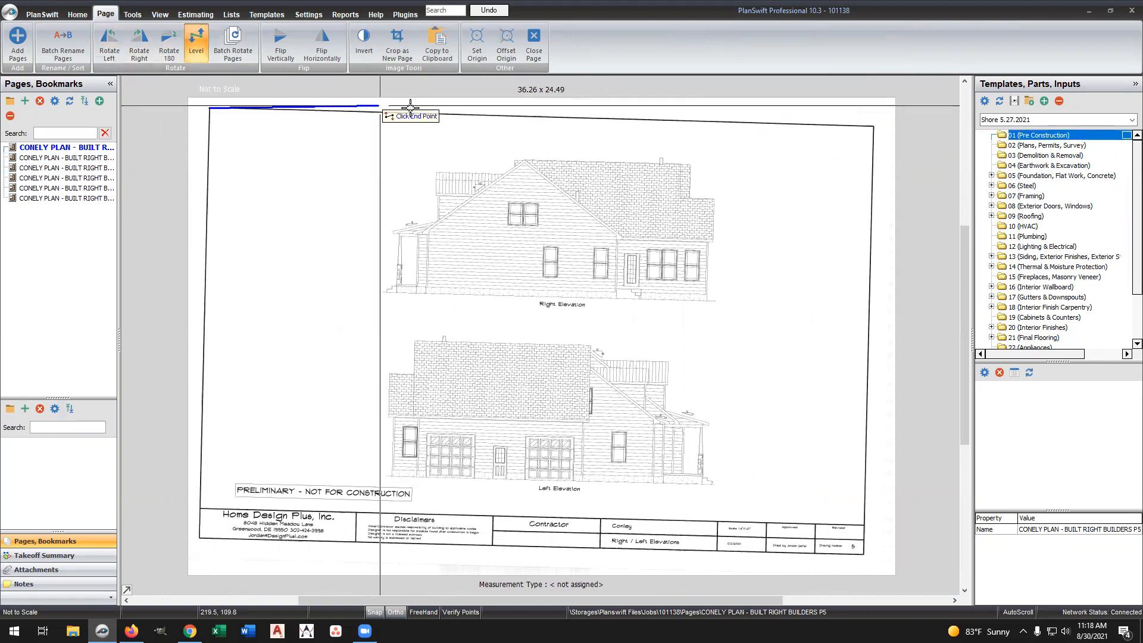
click(872, 122)
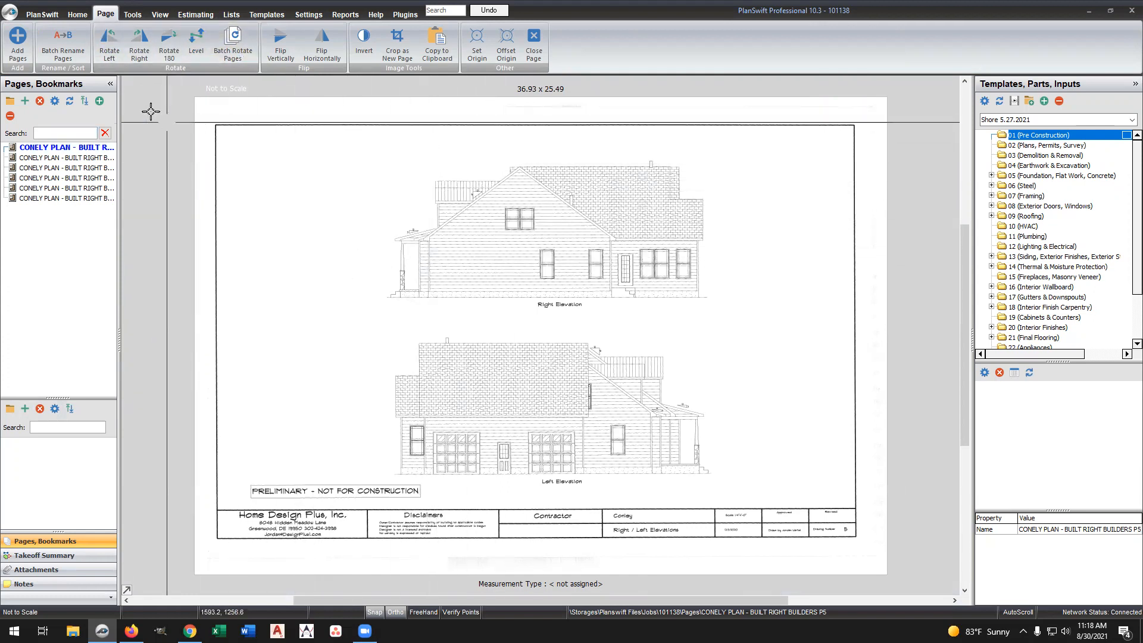
Batch rename the Right / Left Elevations page to "elevations 1" and the Front / Rear Elevations page to "elevations 2"
click(66, 54)
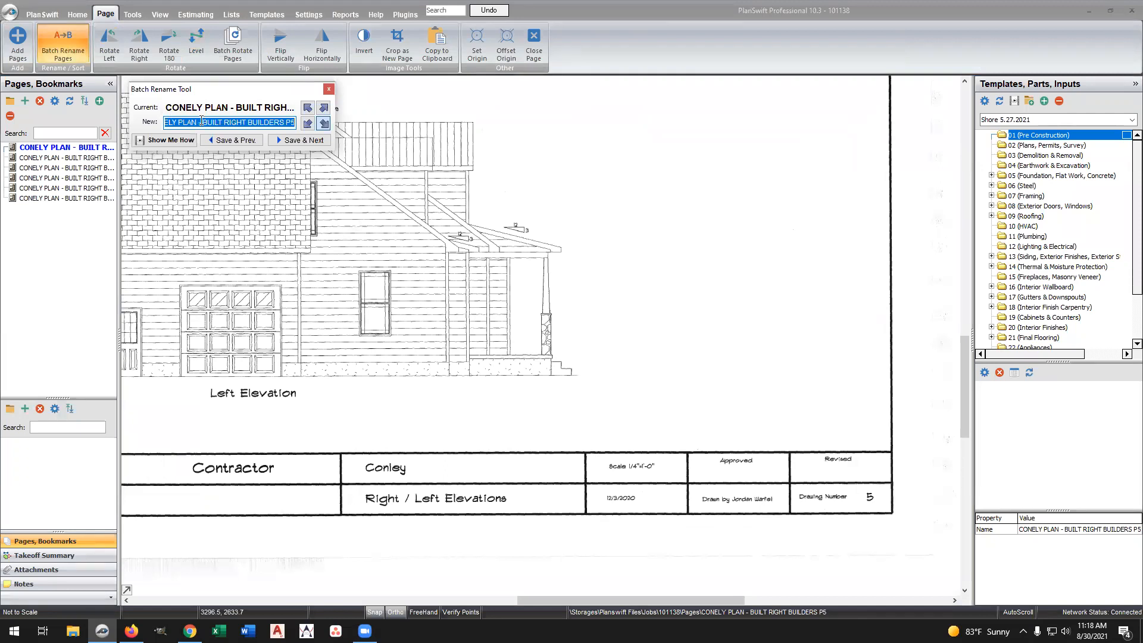
text(el)
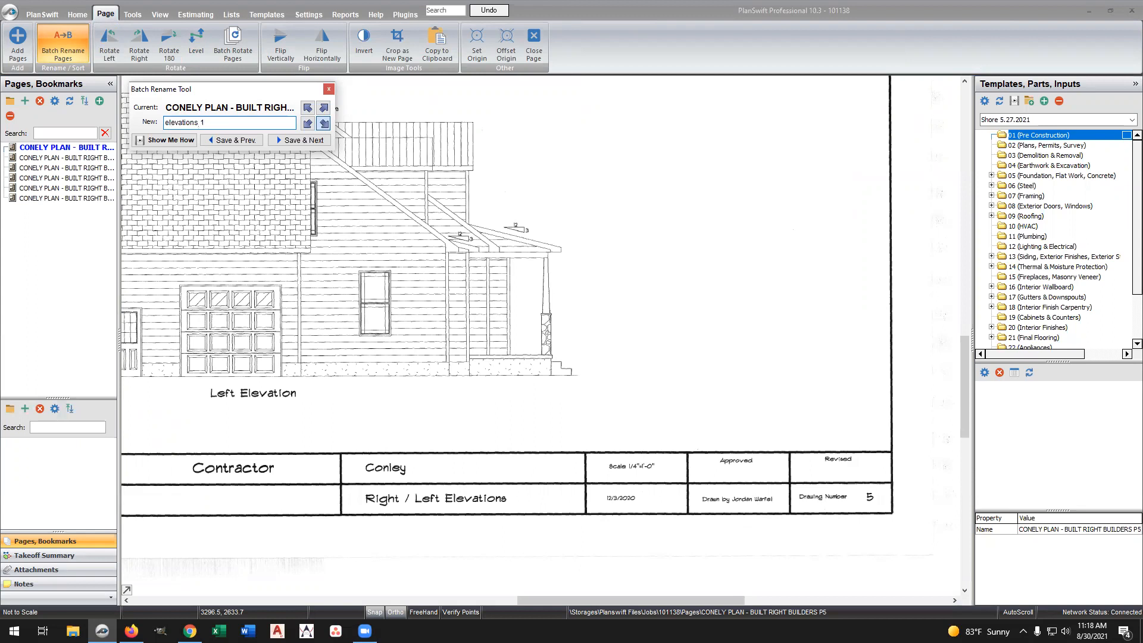
text(evations 1)
key(Return)
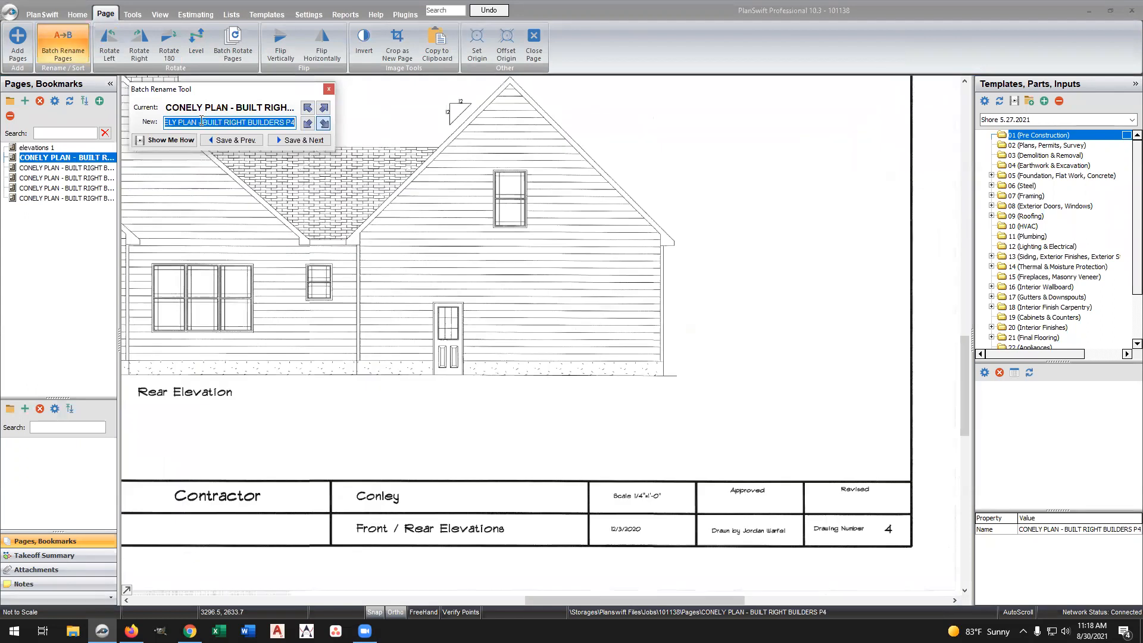
text(elevations)
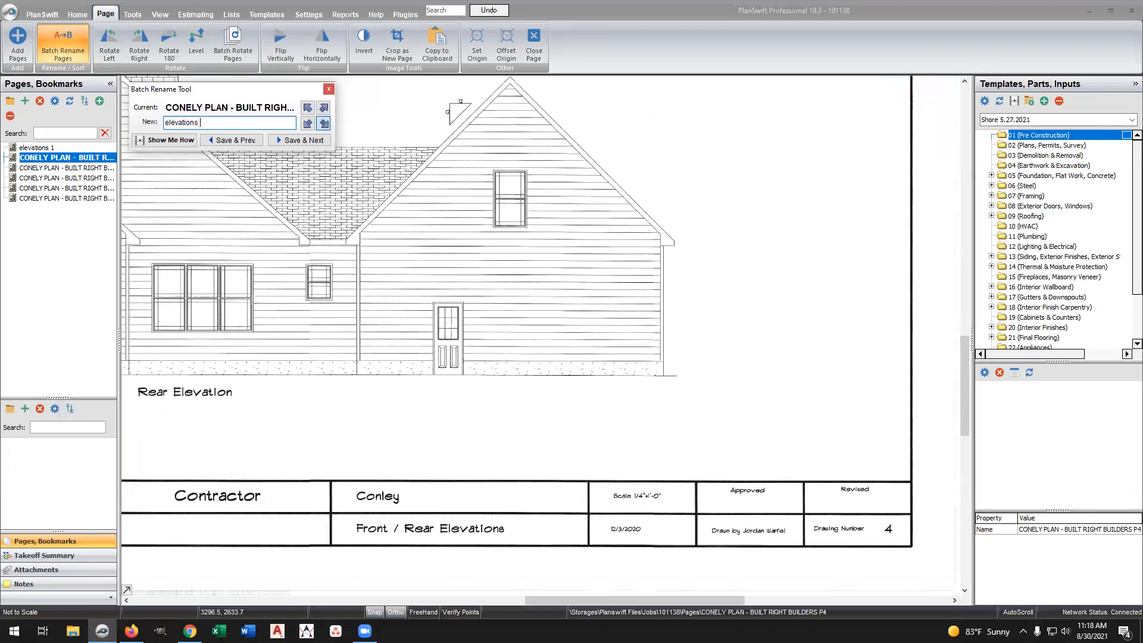
text( 2)
key(Return)
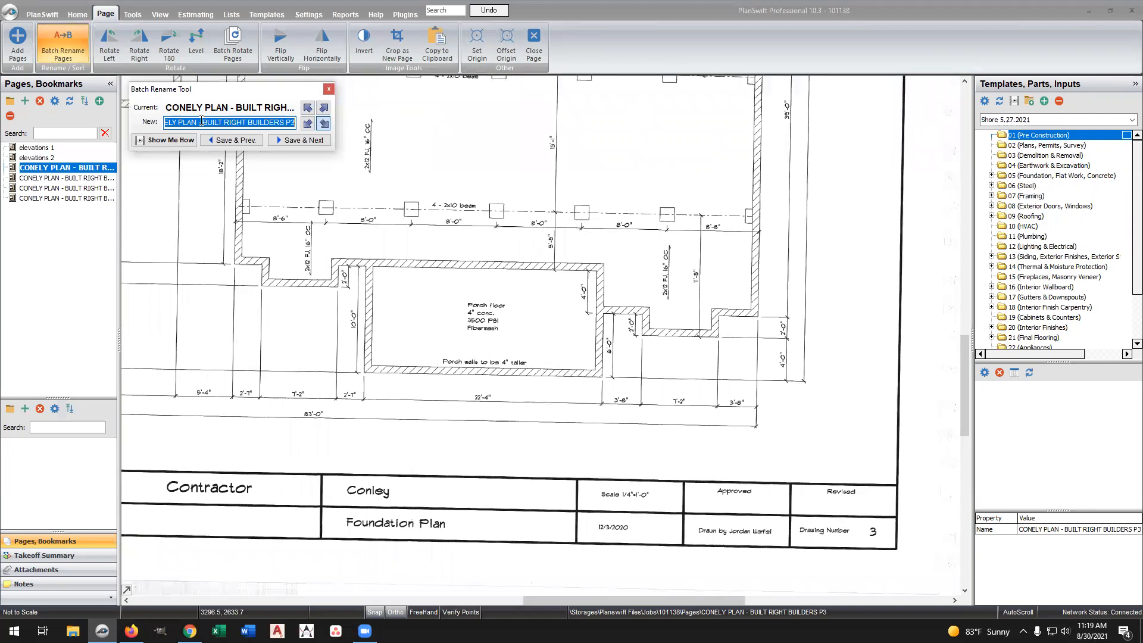
Batch rename the Foundation Plan page to "foundation" and the Second Floor Plan page to "1st floor", leaving the remaining two pages as they are
text(foundation)
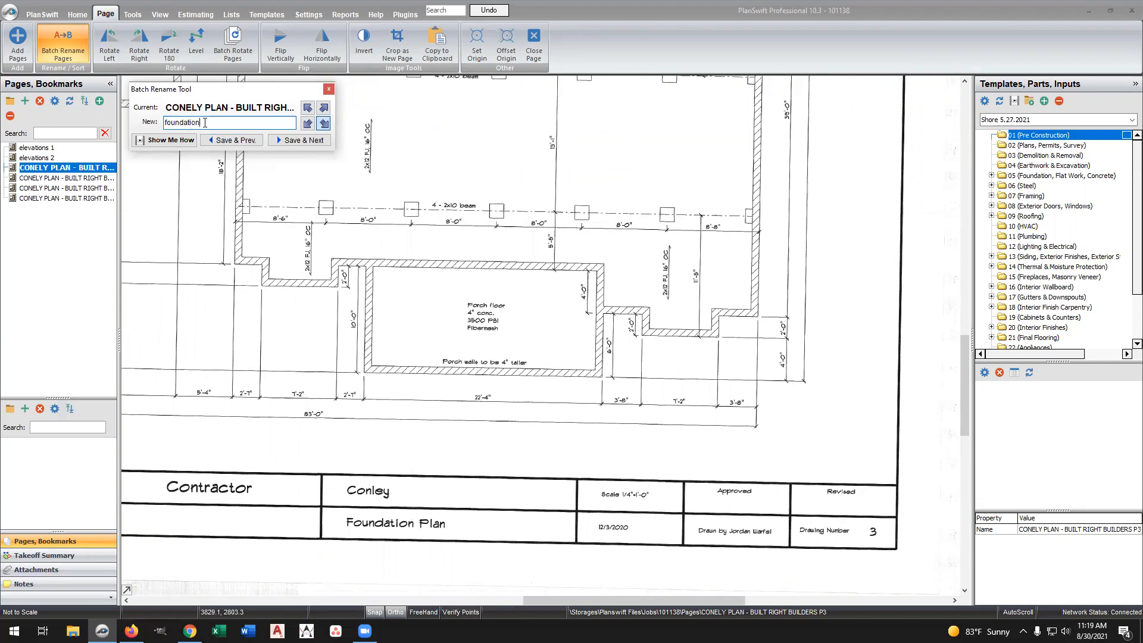
click(299, 141)
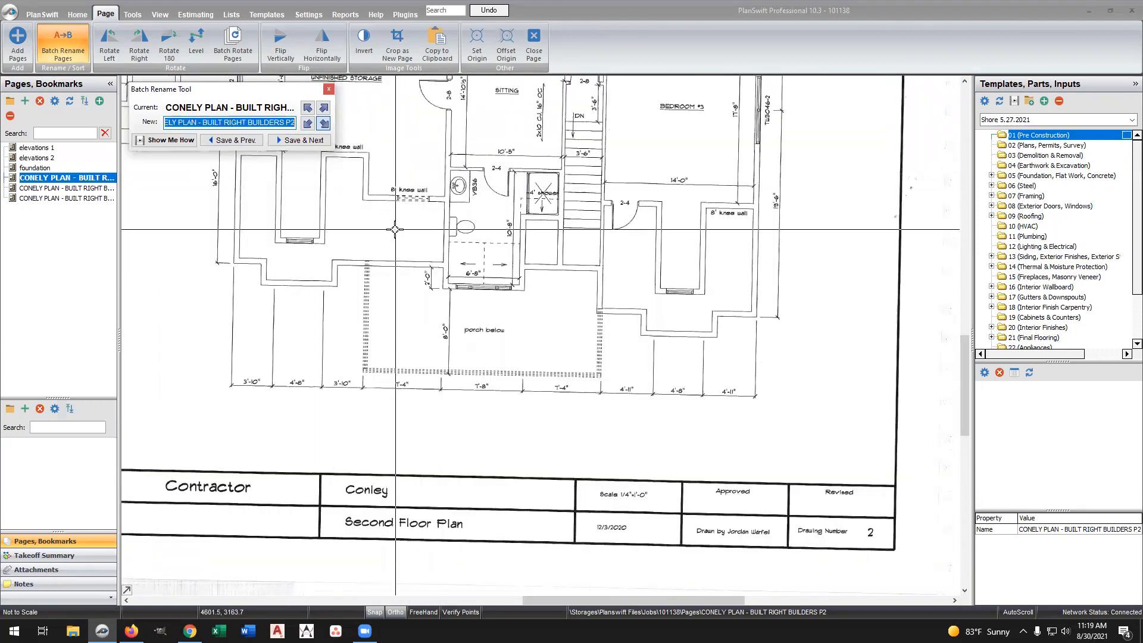
text(1st floor)
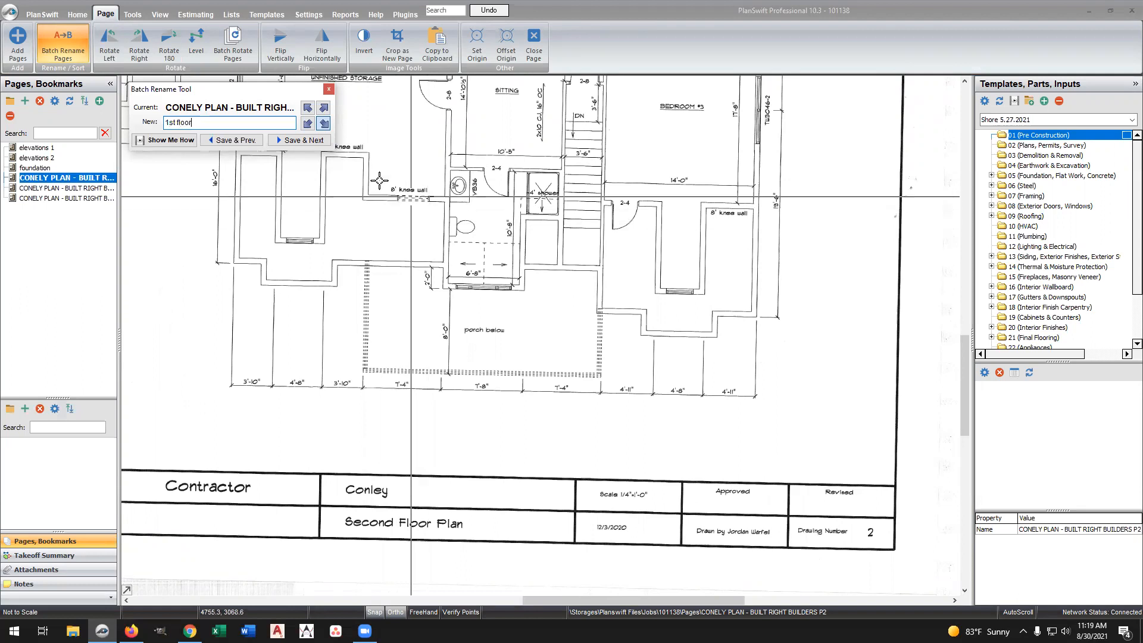
click(301, 140)
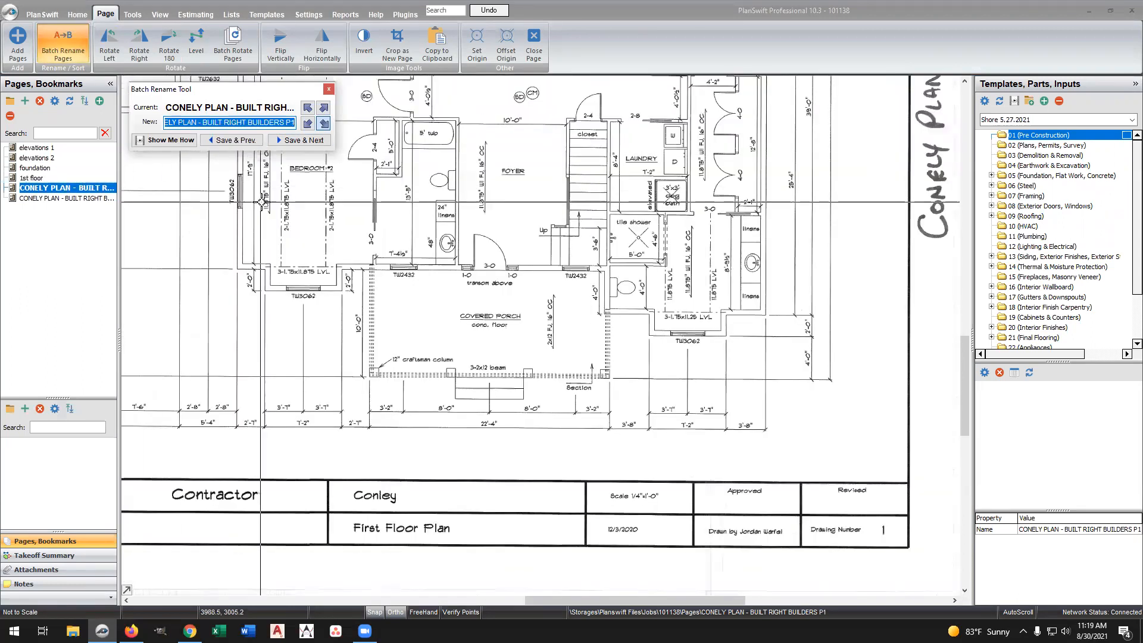
click(299, 141)
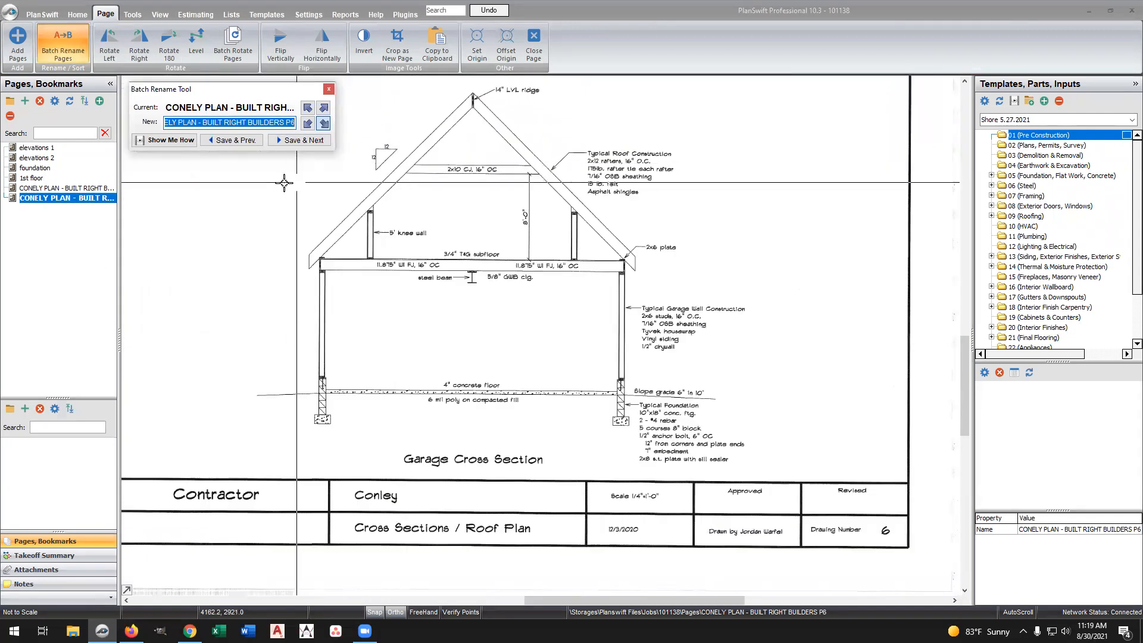
click(329, 89)
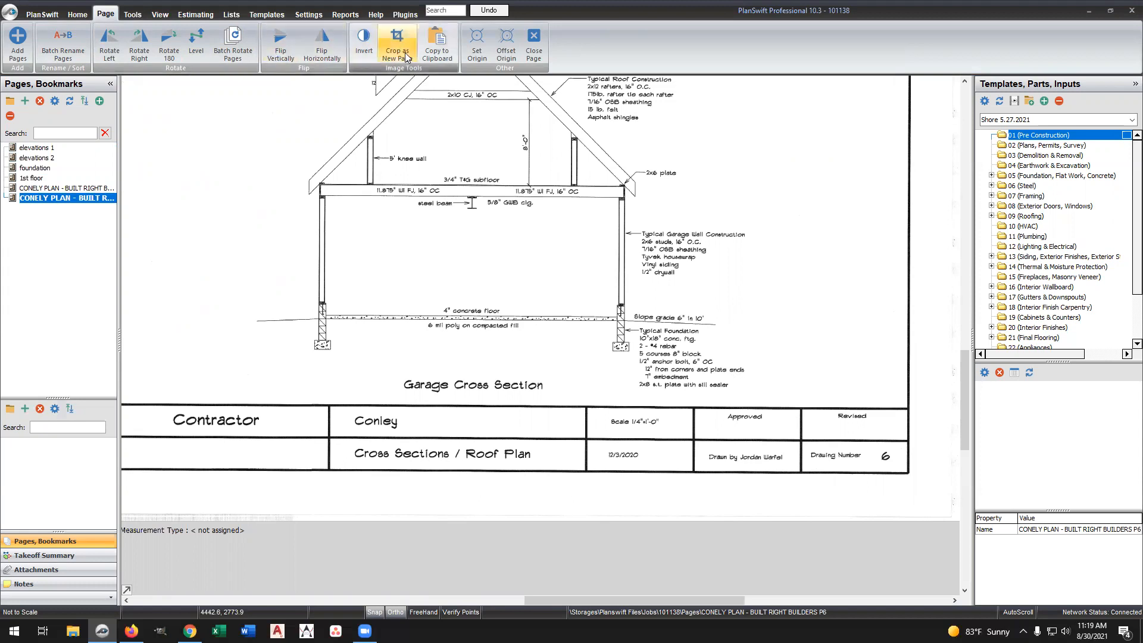
Measure the roof pitch along the sloping left roof edge of the Garage Cross Section using the Pitch tool
click(132, 20)
drag(257, 169, 185, 254)
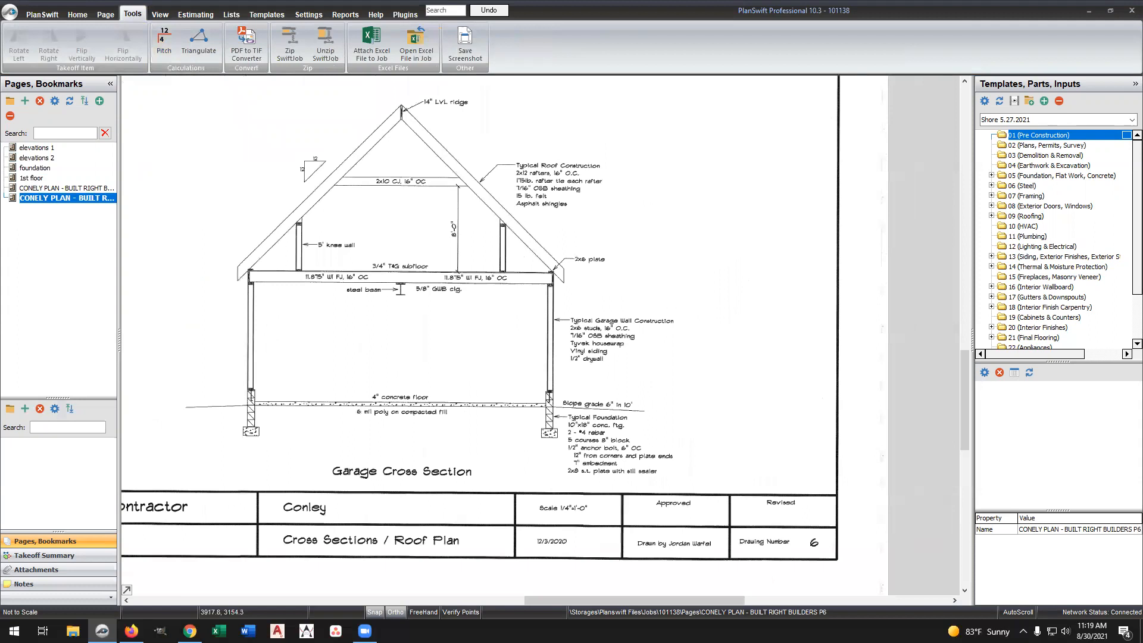
drag(348, 145, 337, 153)
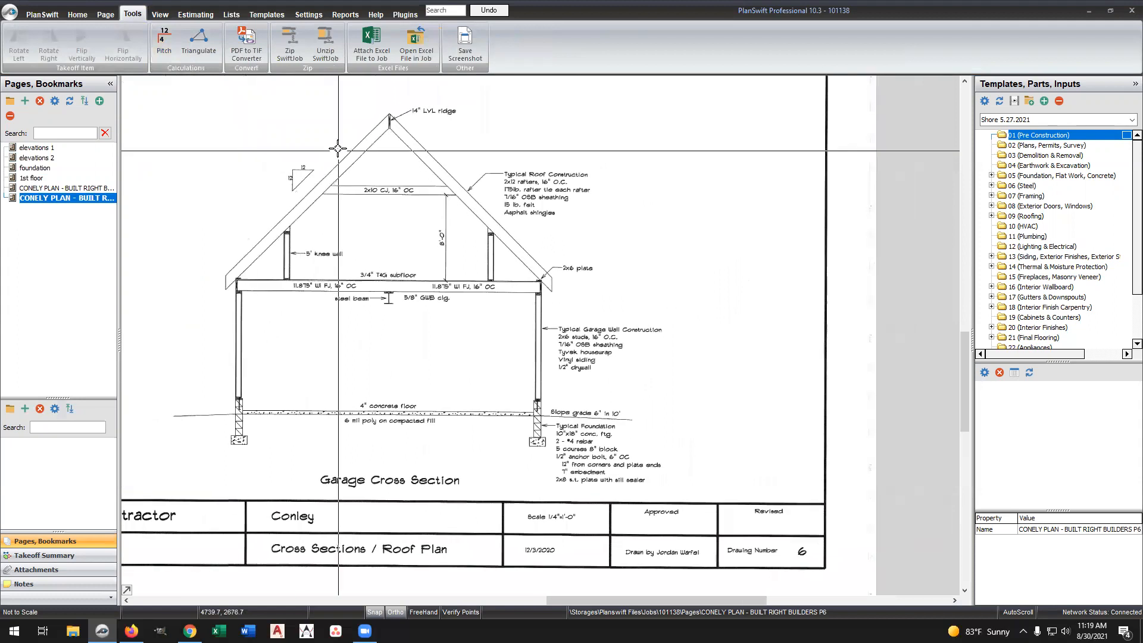
click(165, 46)
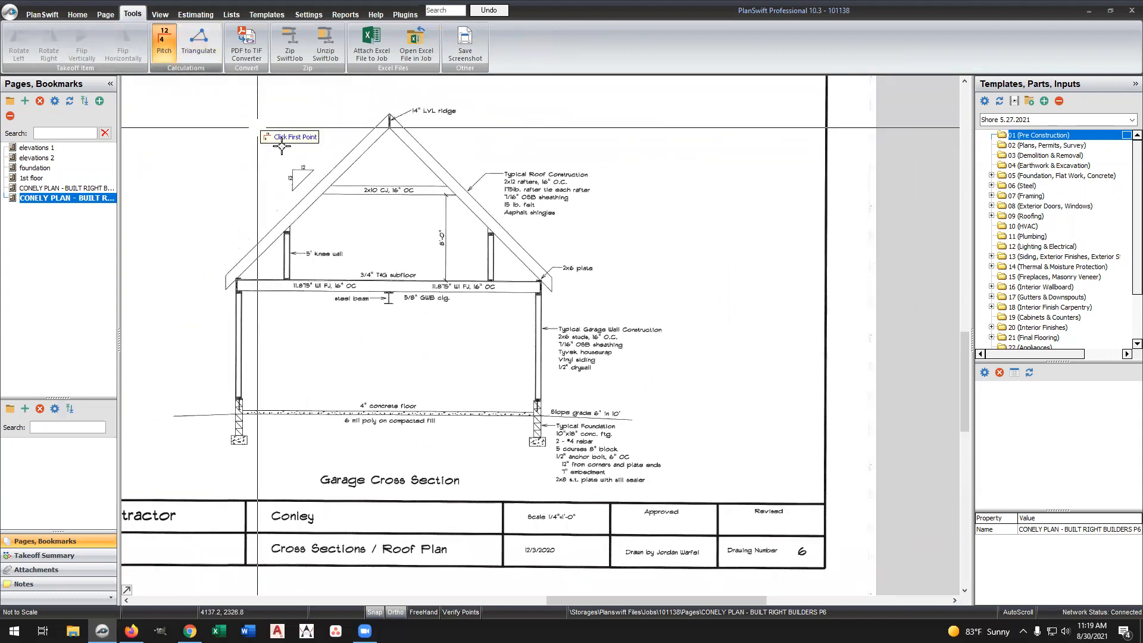
click(325, 177)
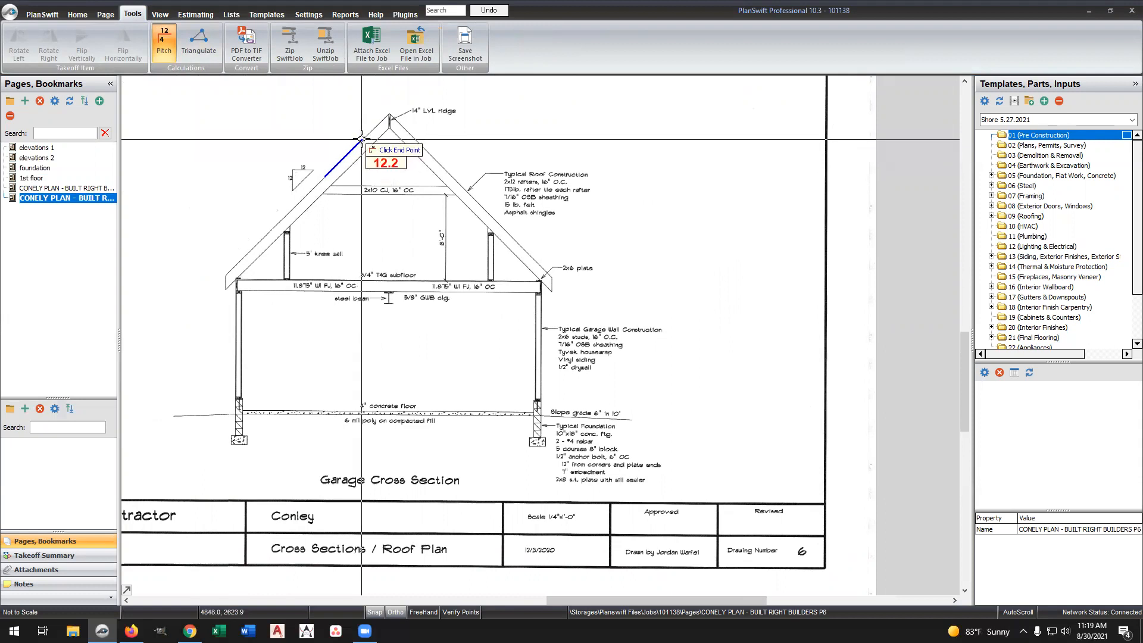
click(361, 140)
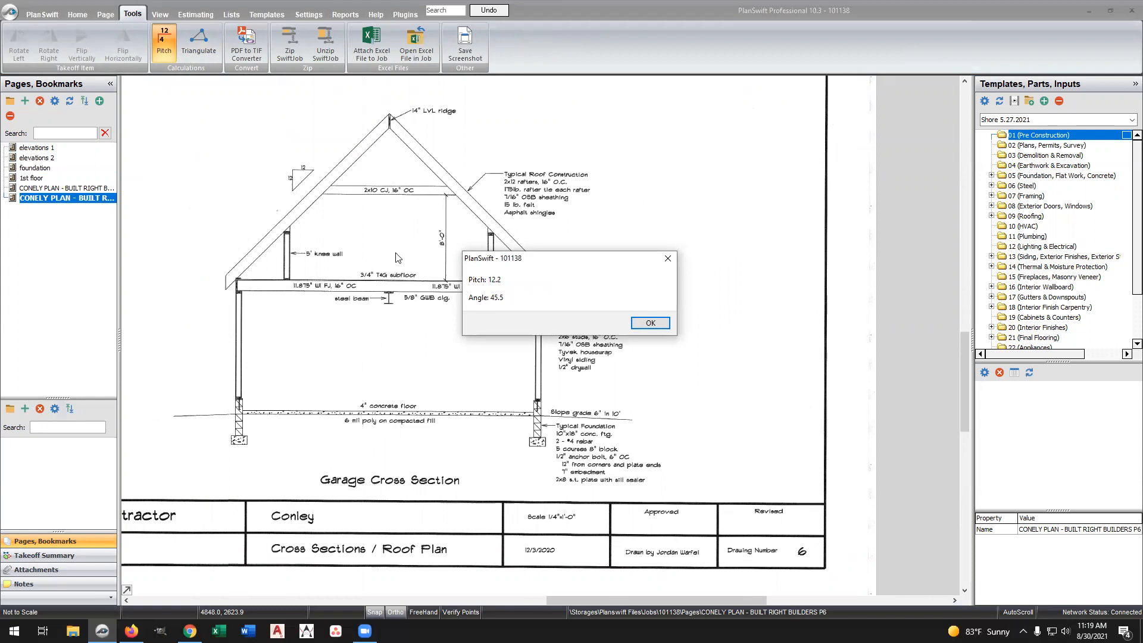
click(651, 323)
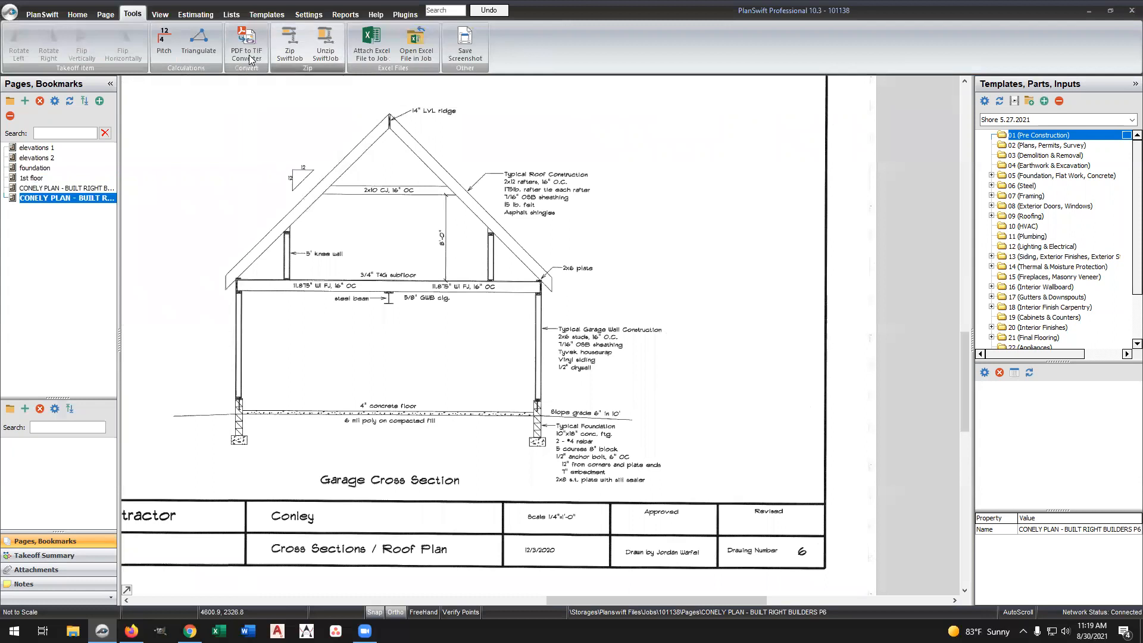
click(159, 15)
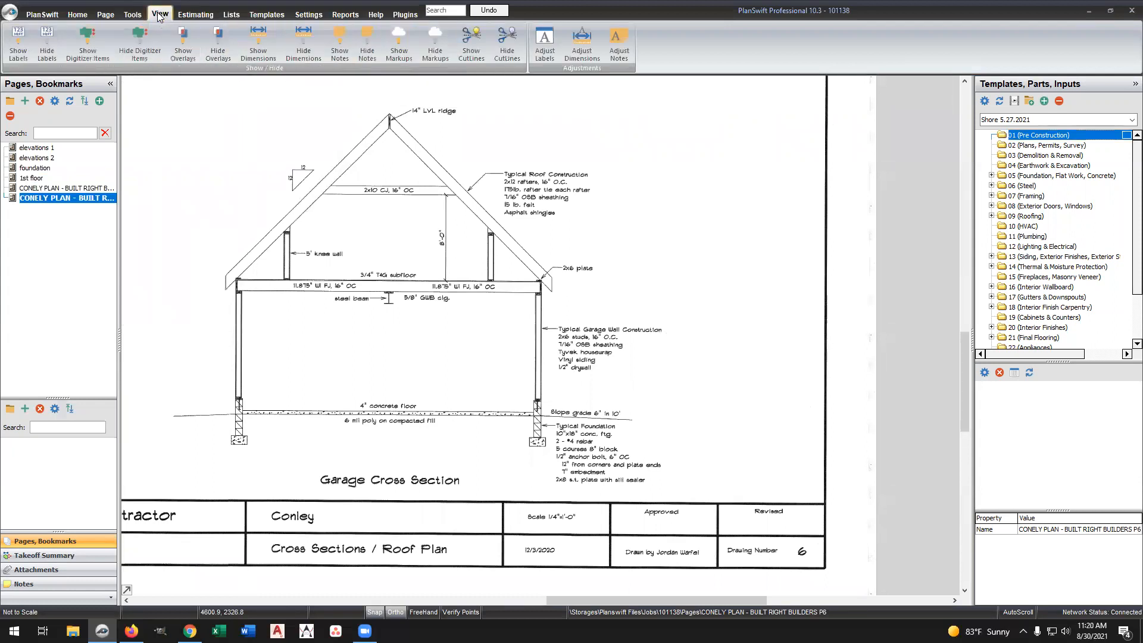
click(342, 53)
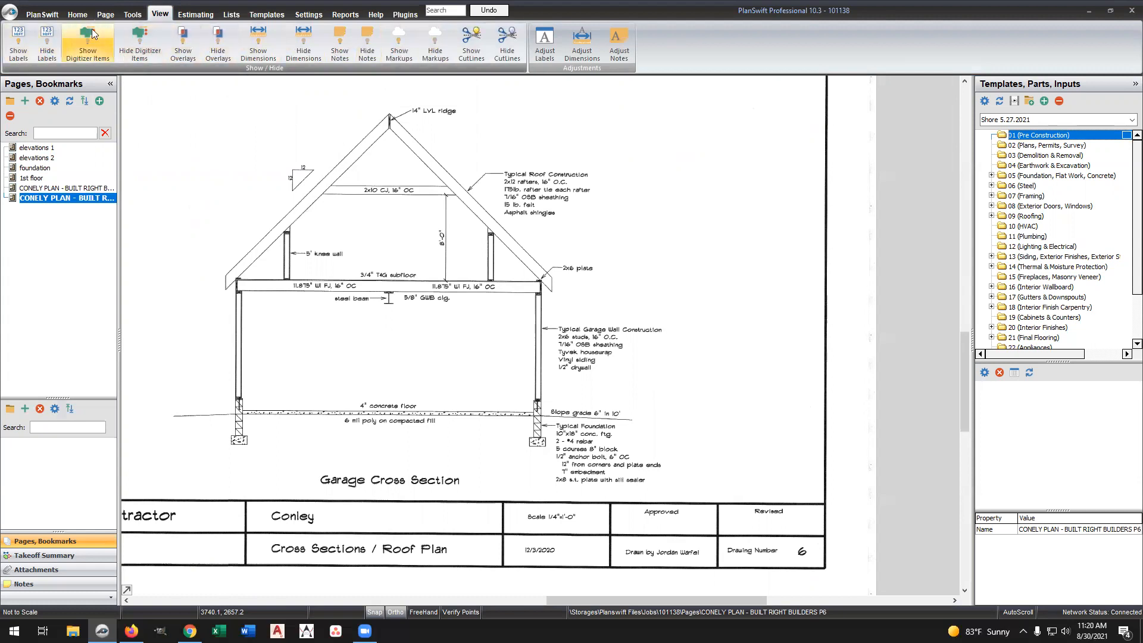
click(77, 14)
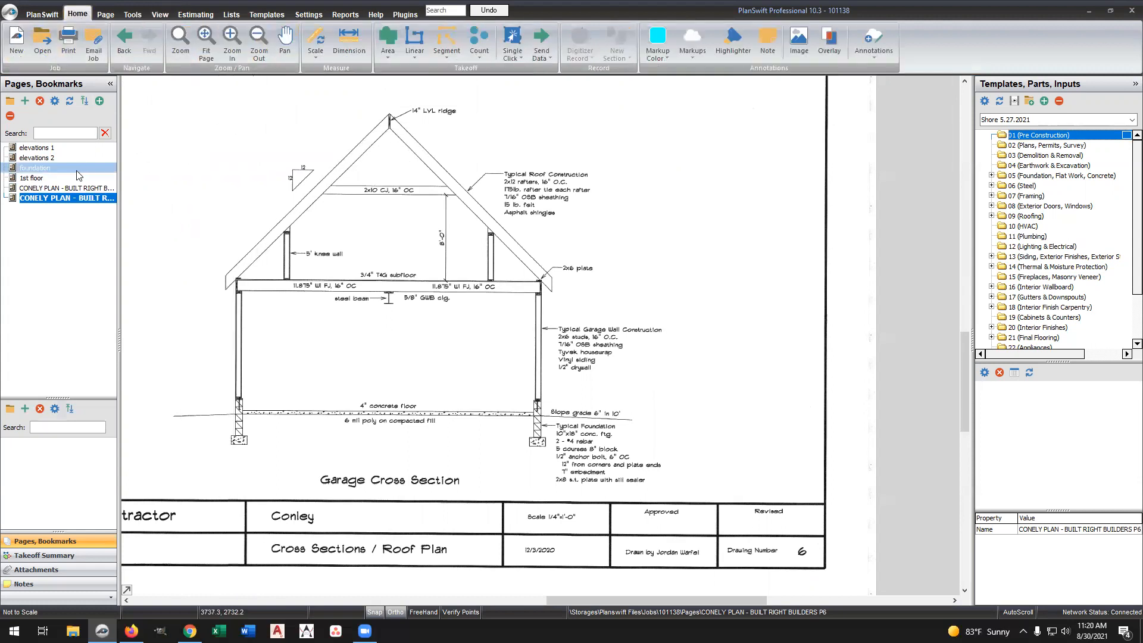
Open the foundation page and level it using the two upper corners of its border as the reference line
click(46, 148)
double_click(40, 168)
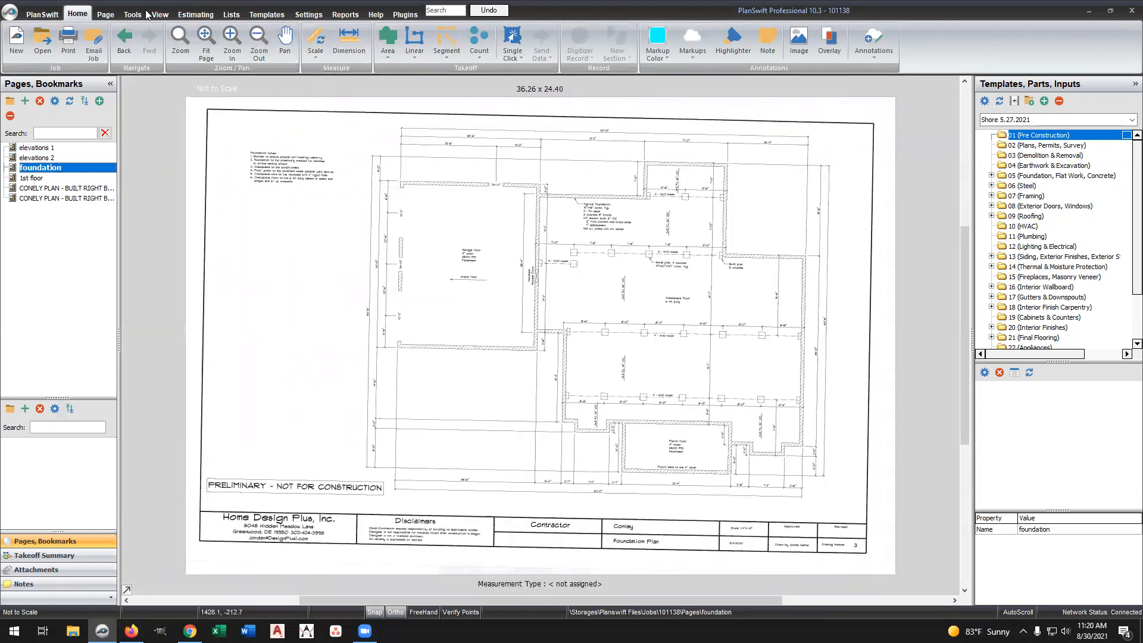
click(114, 17)
click(196, 42)
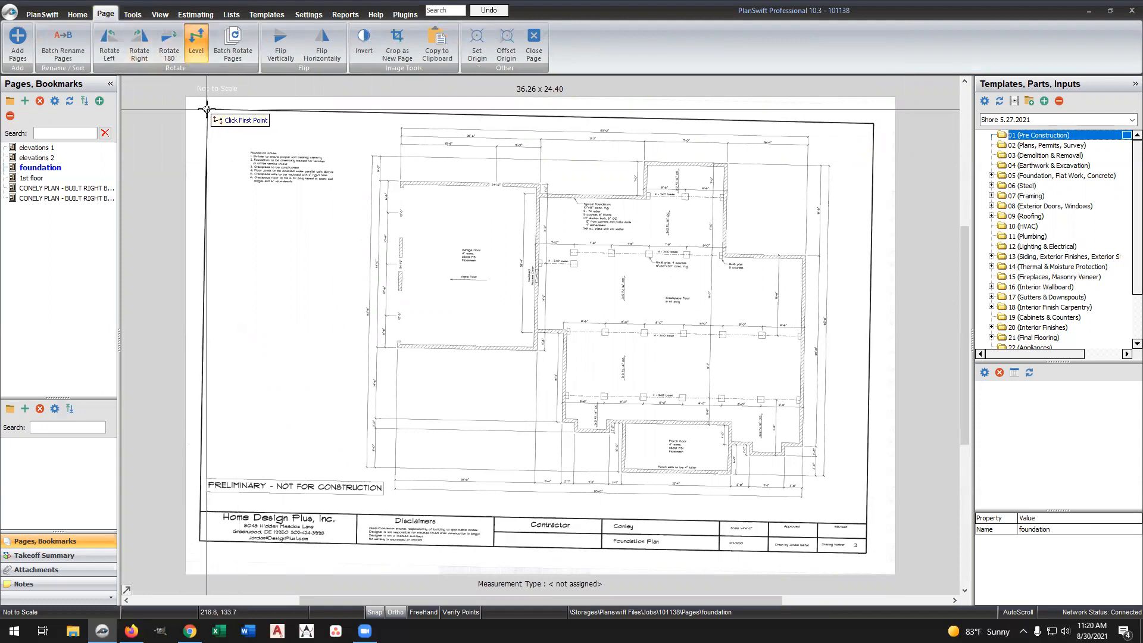
click(207, 109)
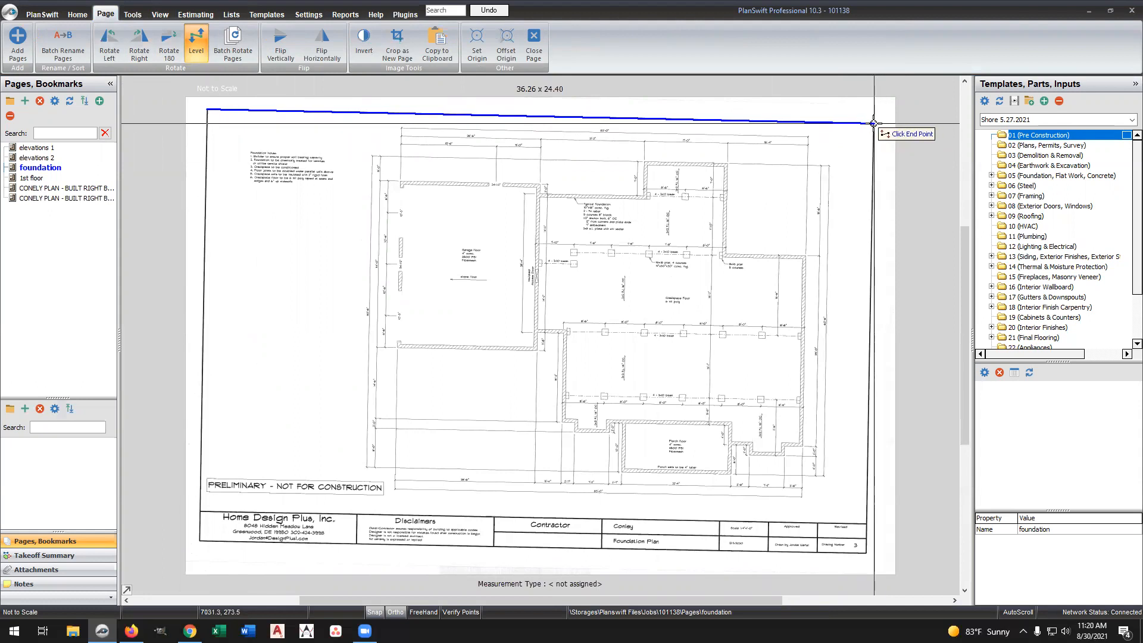
click(872, 121)
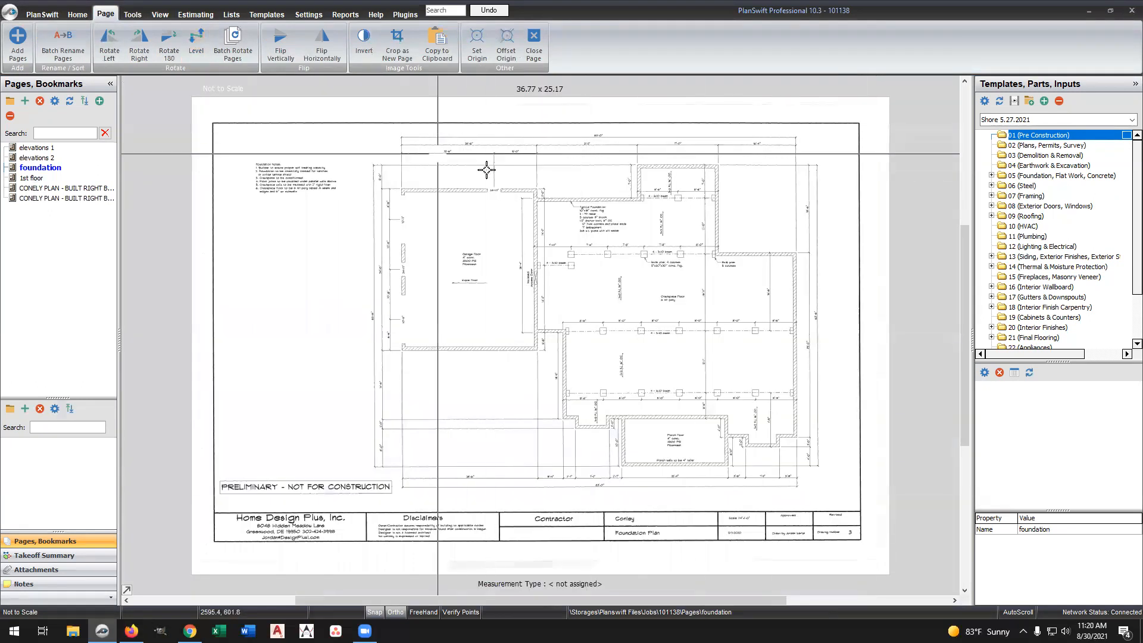
Scale the foundation page to 83 feet along the full-width overall dimension line above the plan
click(77, 14)
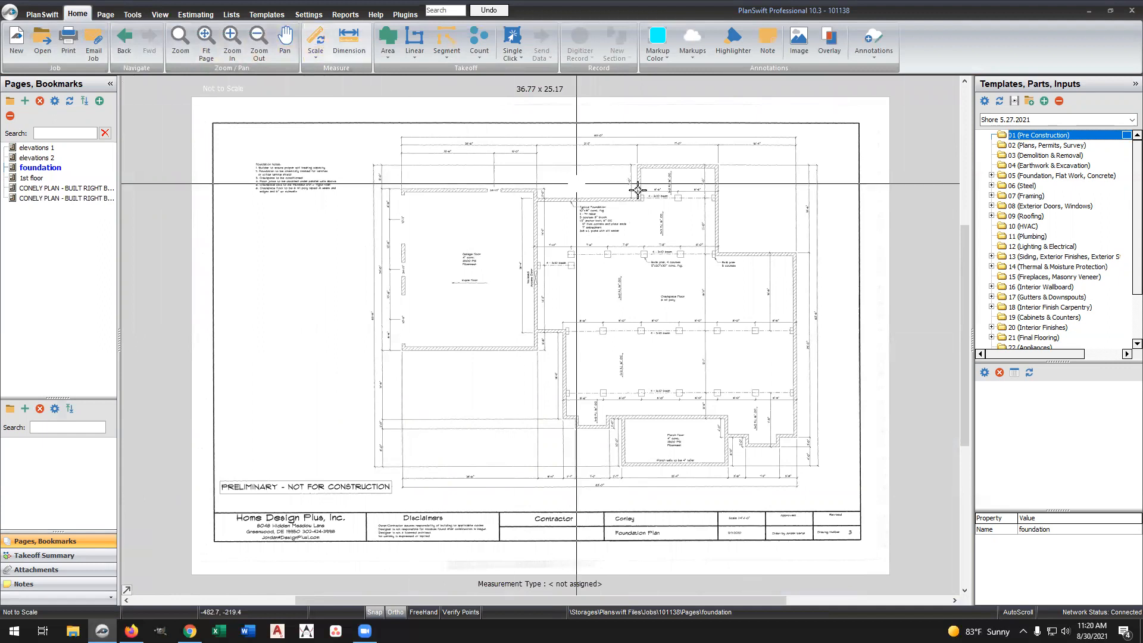
scroll(637, 184, up, 5)
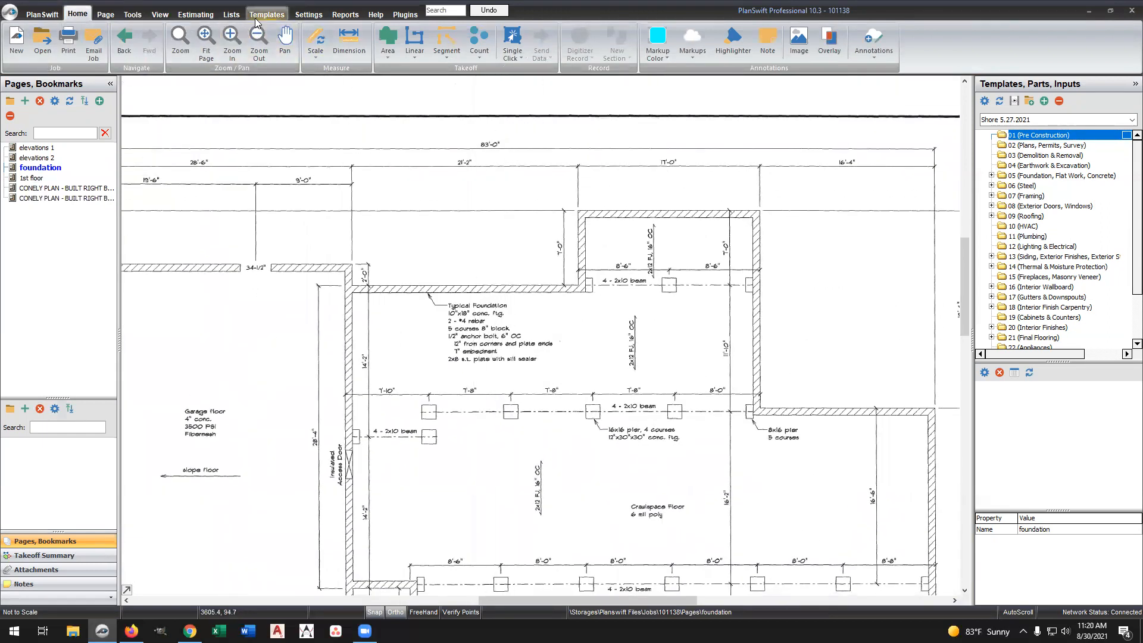
click(316, 40)
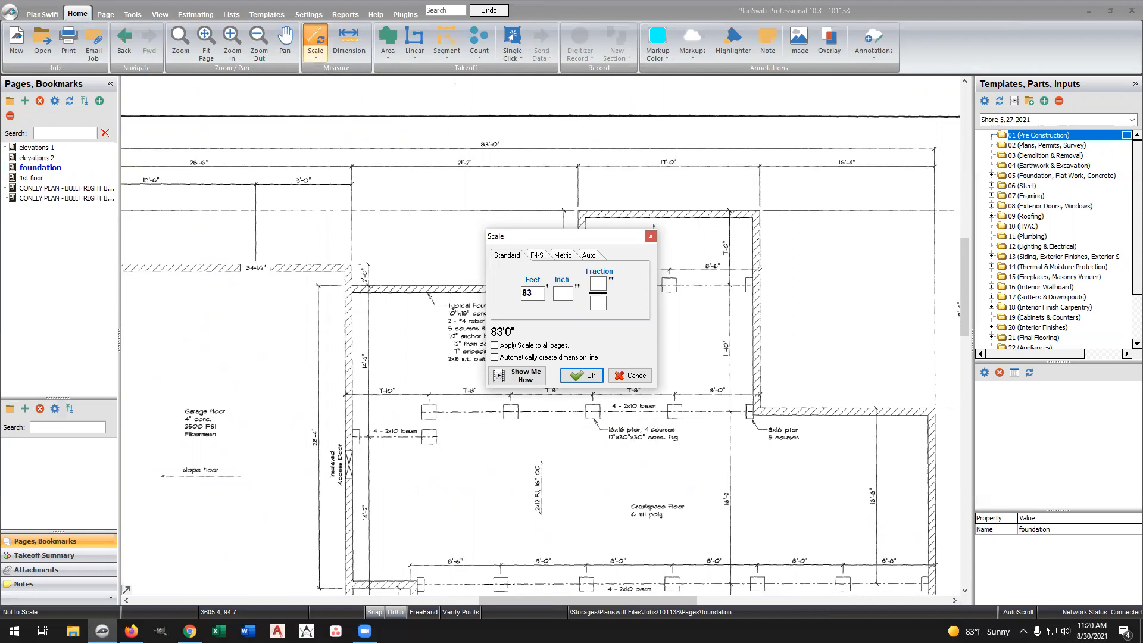
click(589, 376)
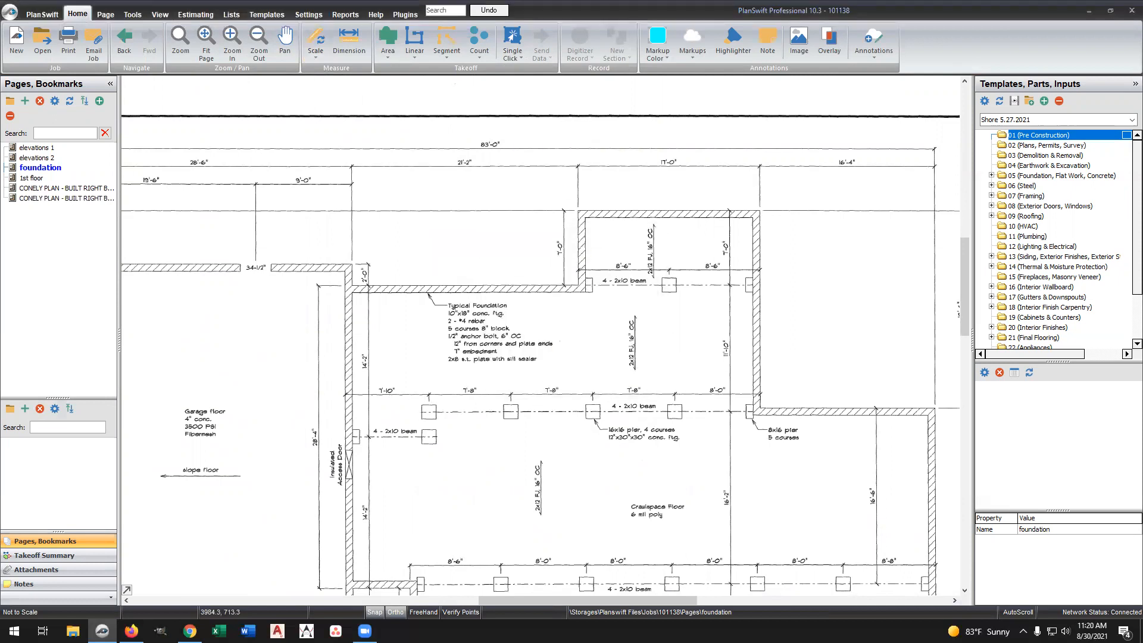
drag(241, 366, 568, 407)
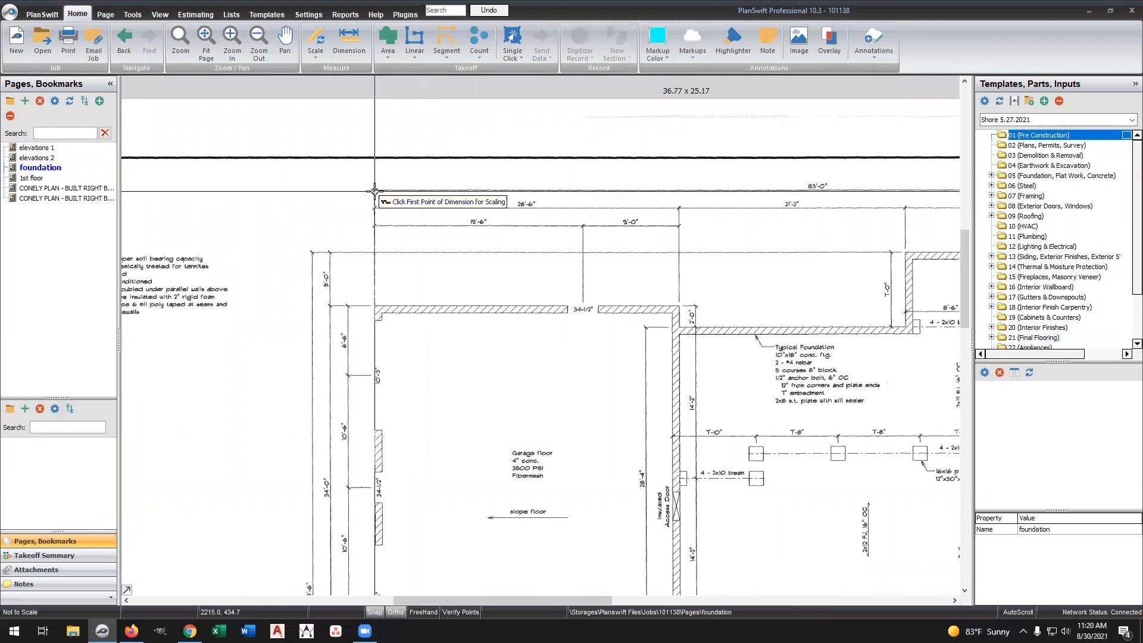
click(374, 192)
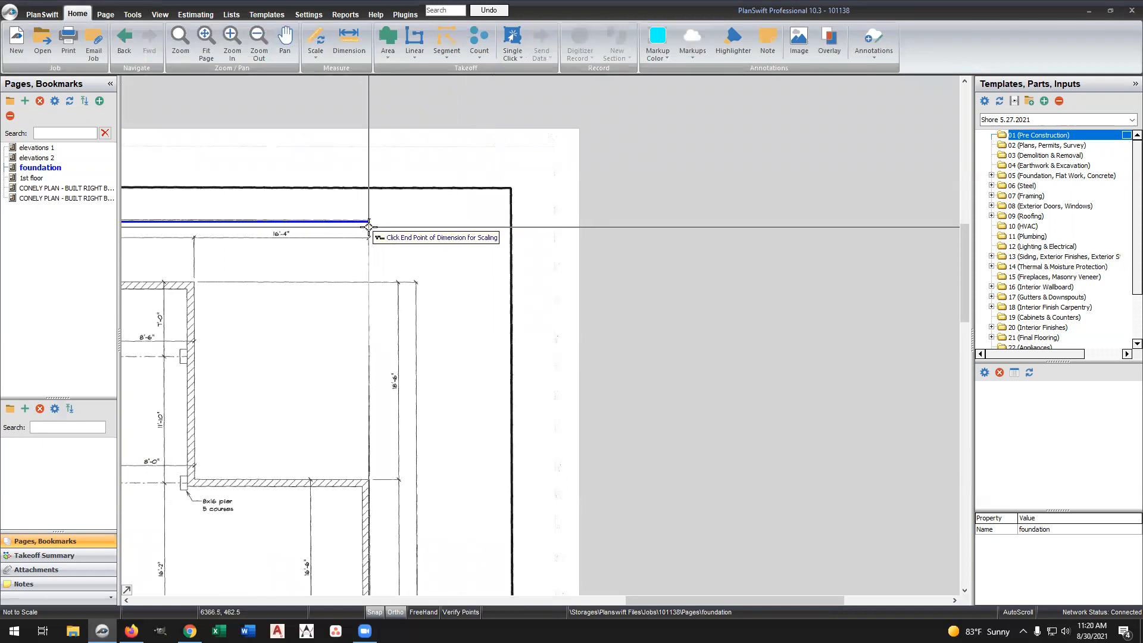
click(369, 227)
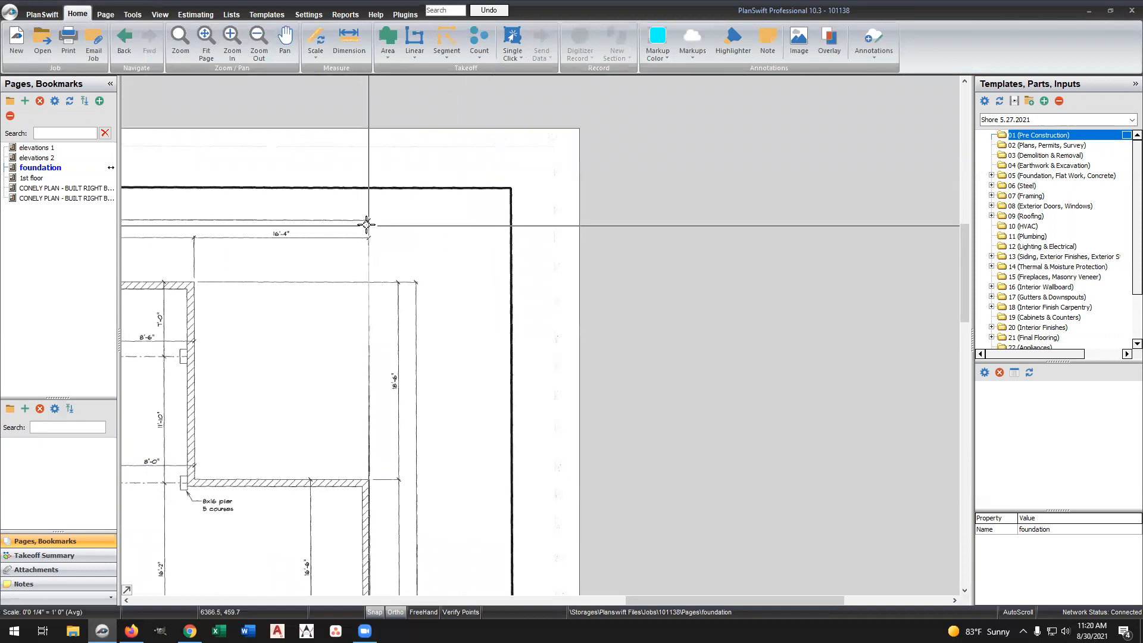
Scale the foundation page vertically to 63 feet 6 inches along the overall height dimension line left of the garage
scroll(369, 224, down, 1)
drag(369, 224, 735, 119)
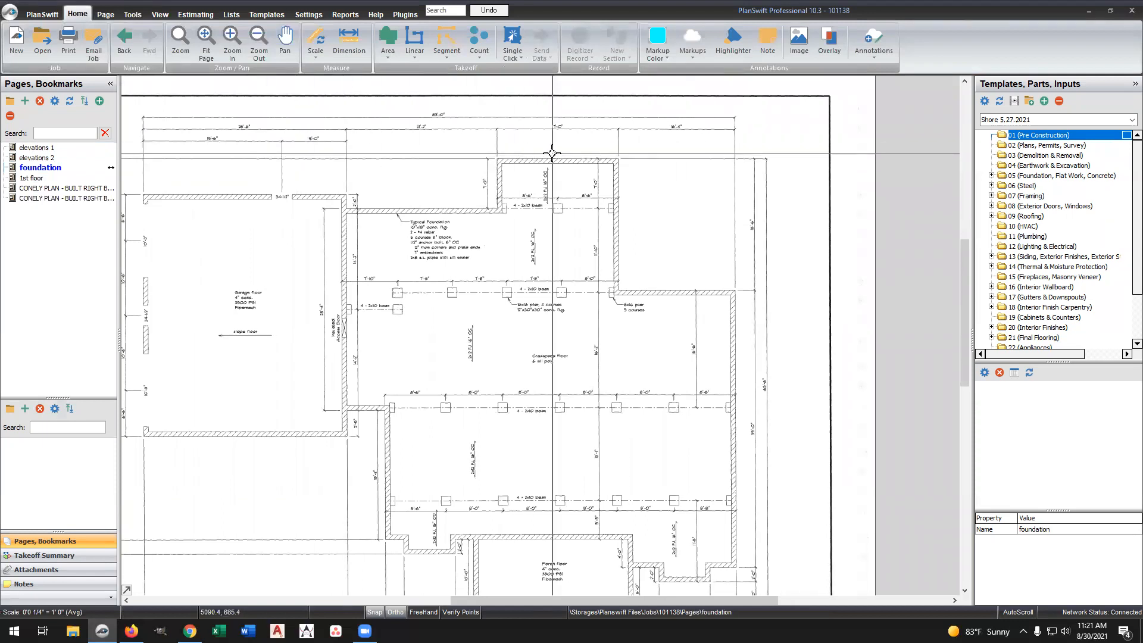
scroll(552, 154, down, 2)
scroll(261, 233, up, 5)
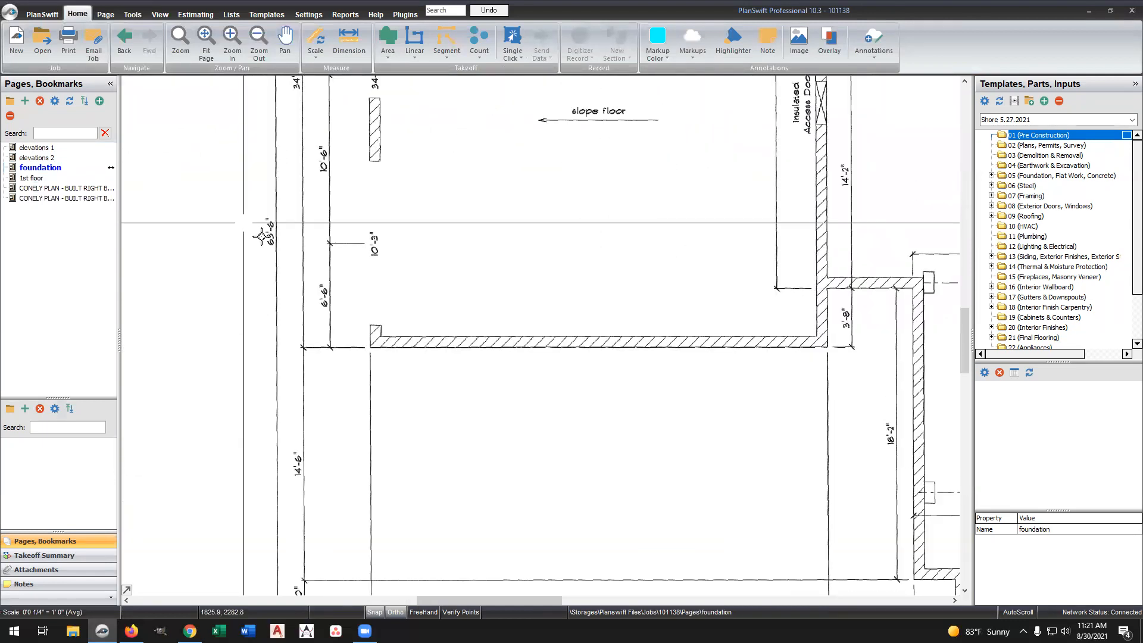
scroll(262, 236, up, 1)
scroll(265, 234, down, 4)
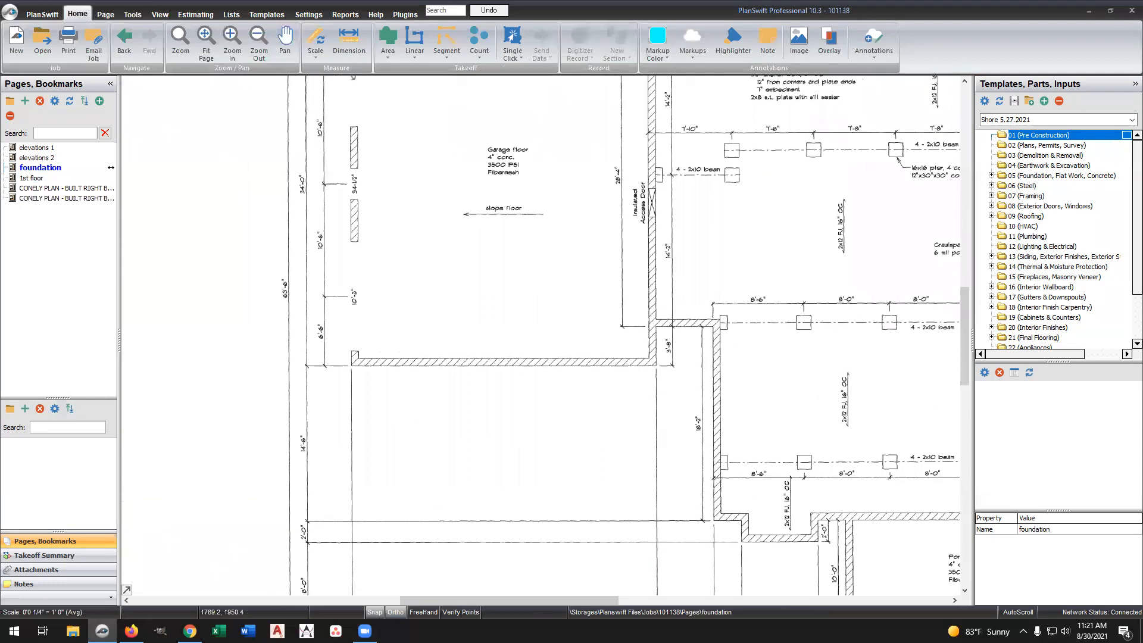
click(321, 49)
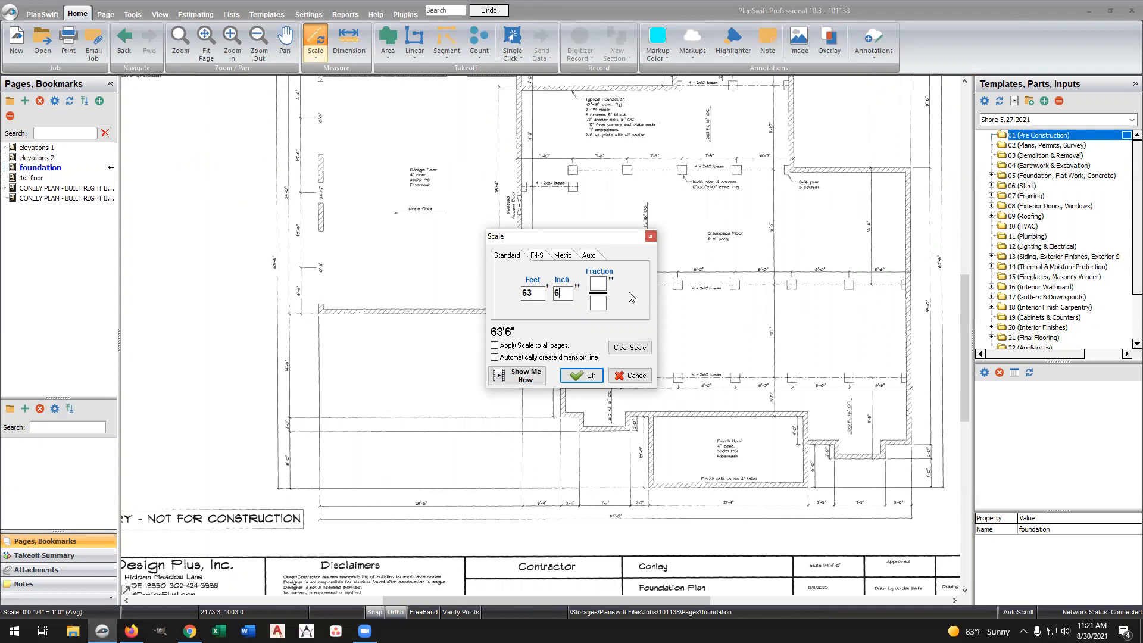
click(582, 376)
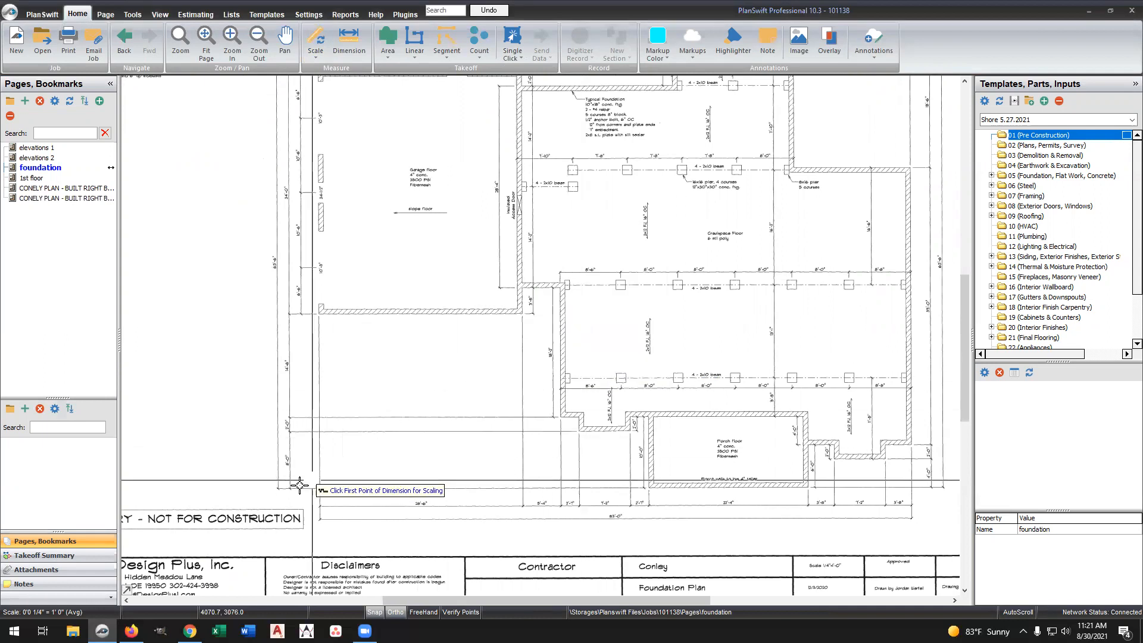
click(278, 488)
scroll(276, 372, down, 2)
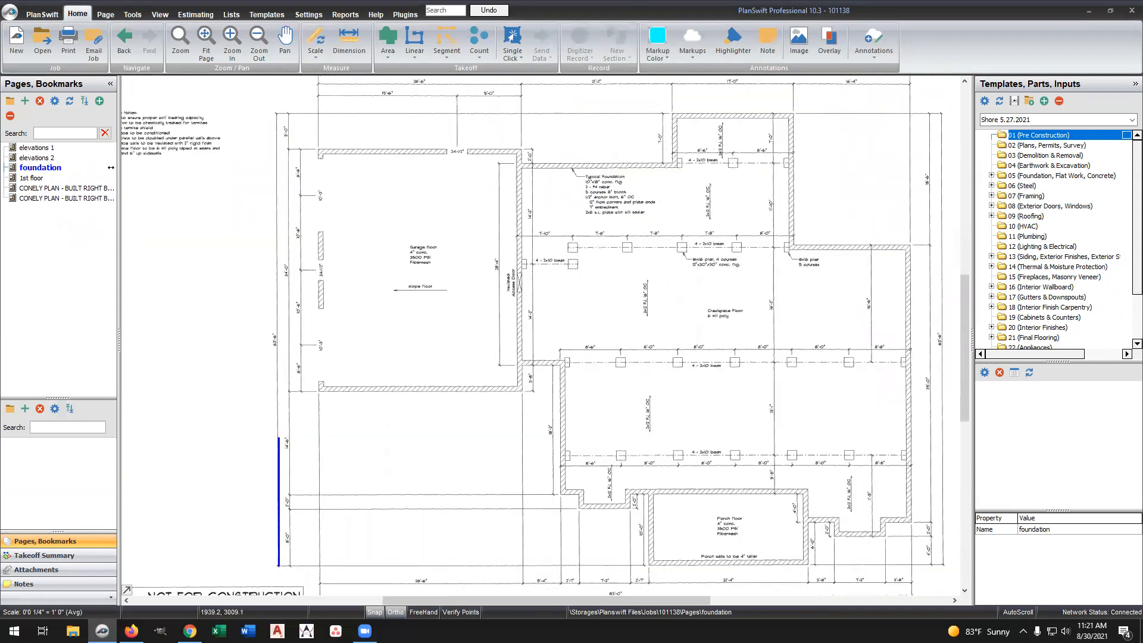
scroll(269, 262, up, 2)
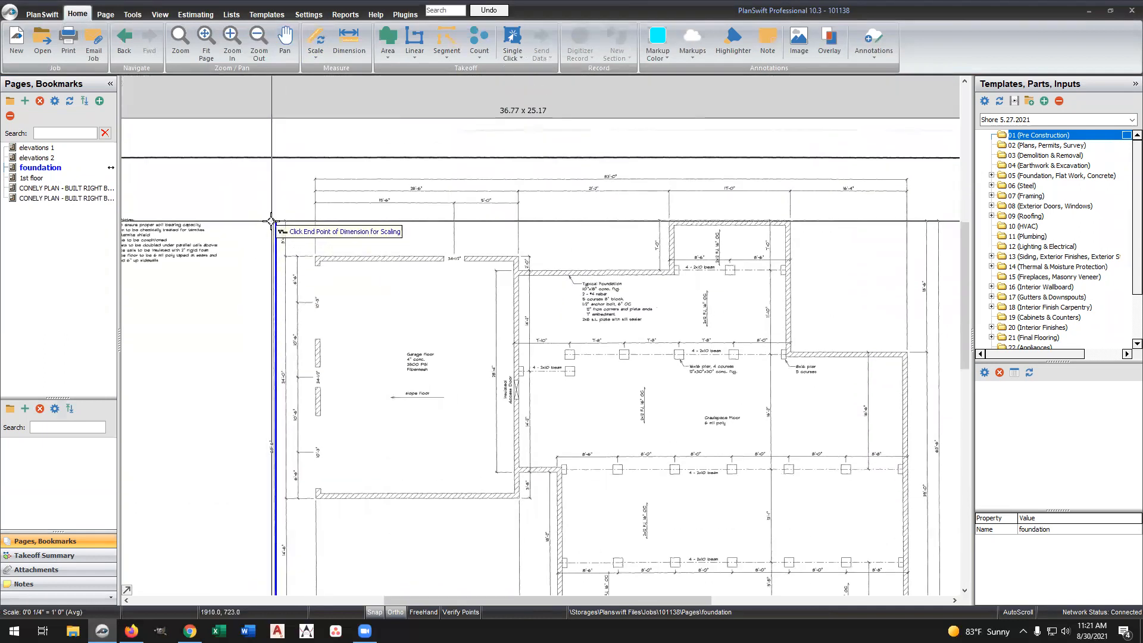
click(271, 222)
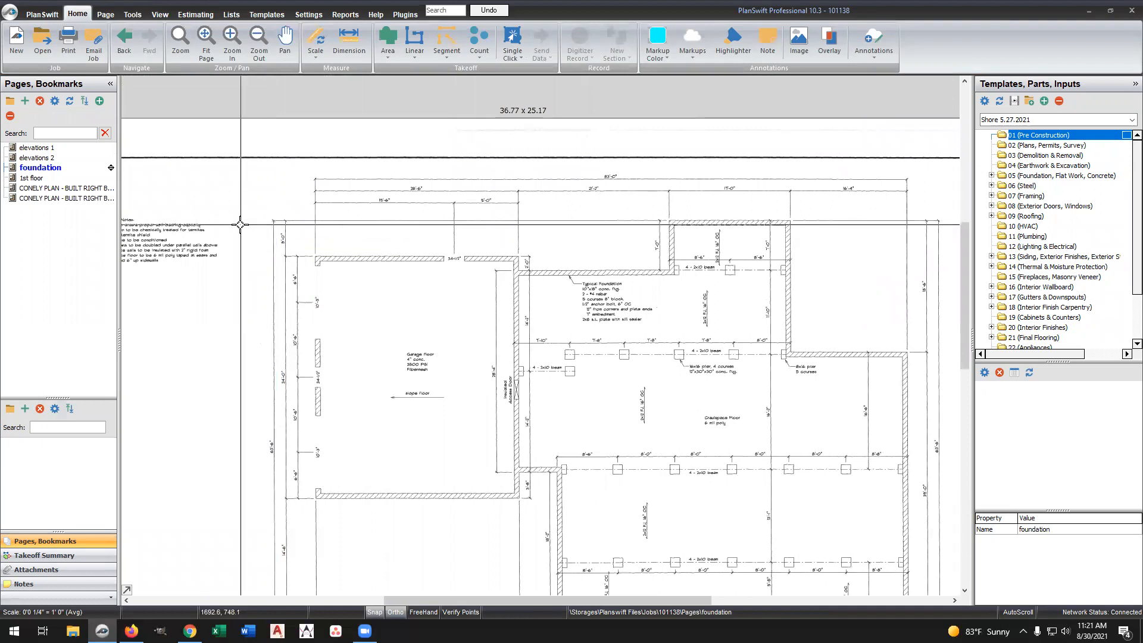
scroll(241, 224, down, 2)
scroll(244, 245, down, 2)
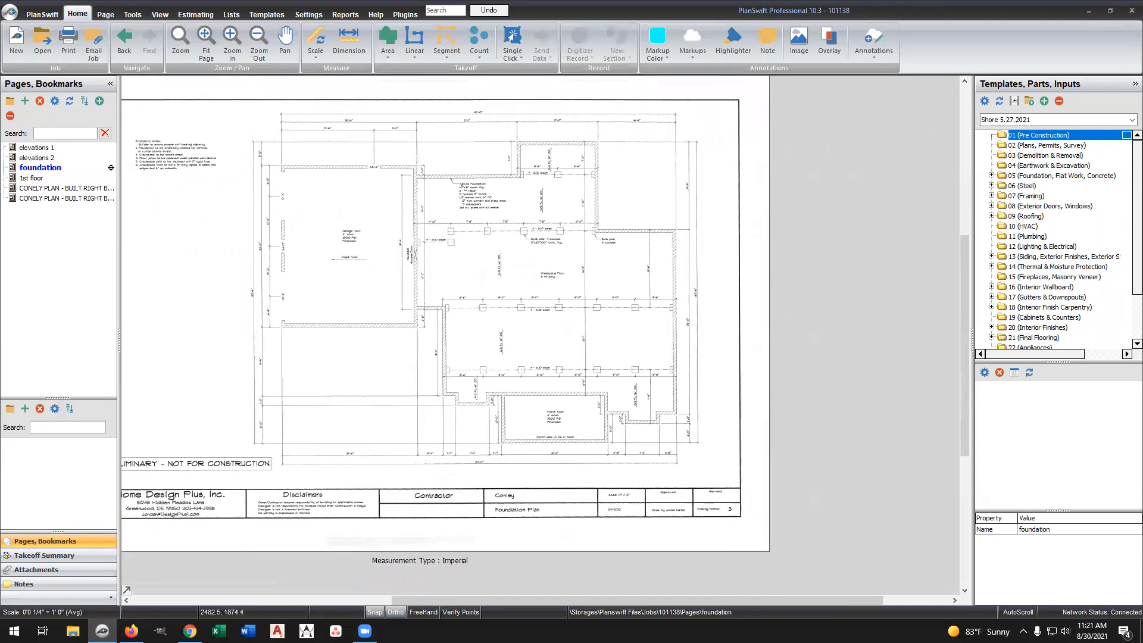
Expand the 07 (Framing) template folder down to the items in its Deck and SPF Deck subfolders
click(111, 170)
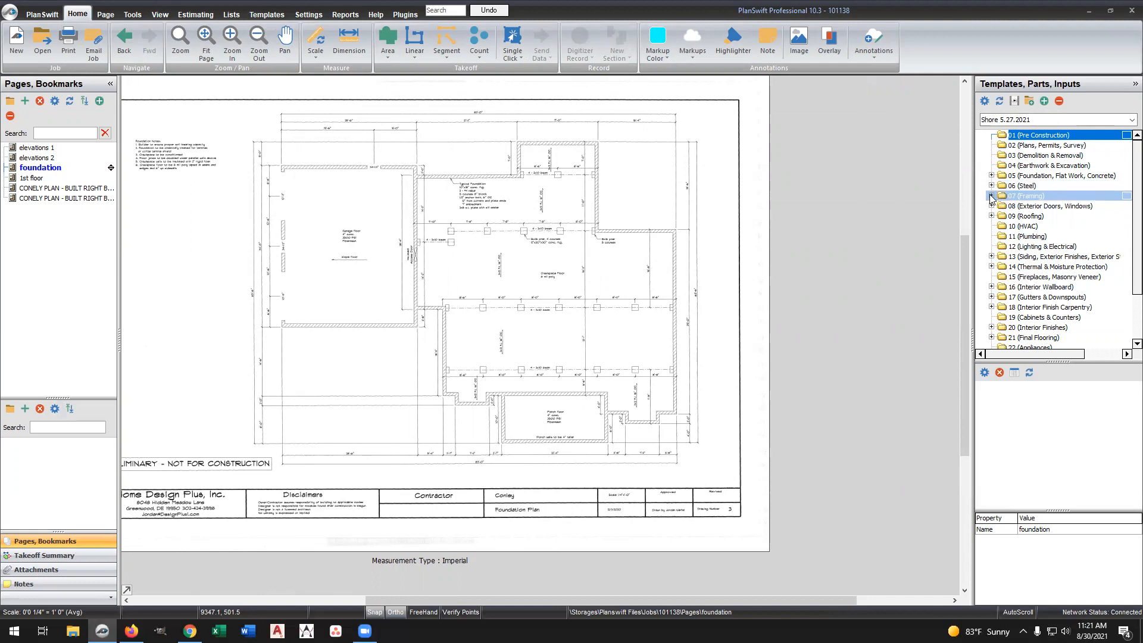
double_click(1040, 199)
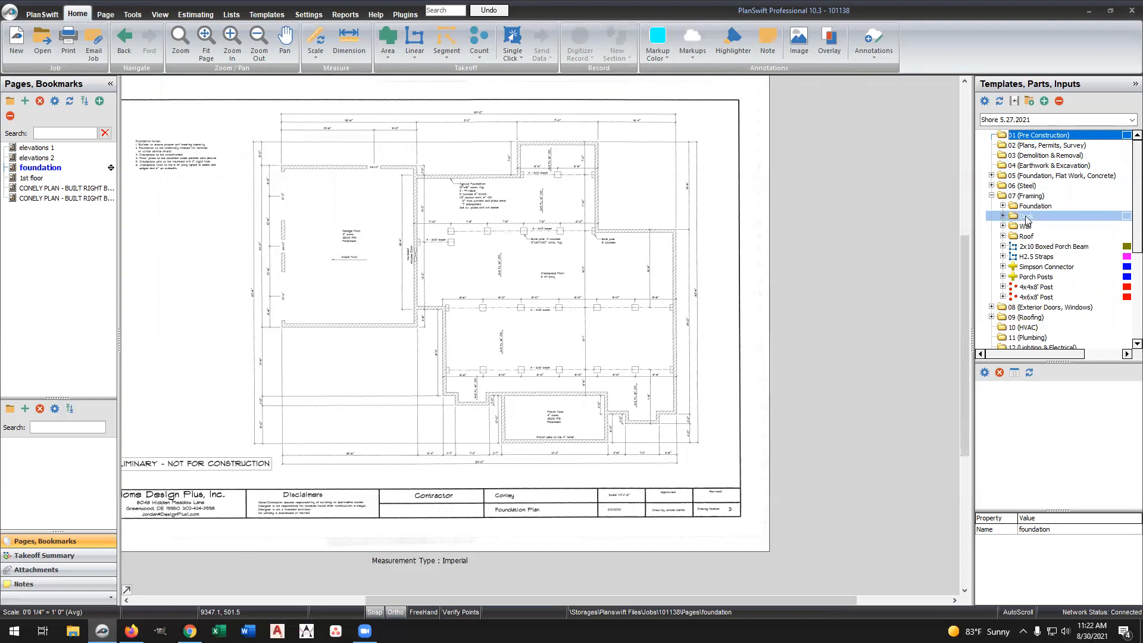
double_click(1042, 219)
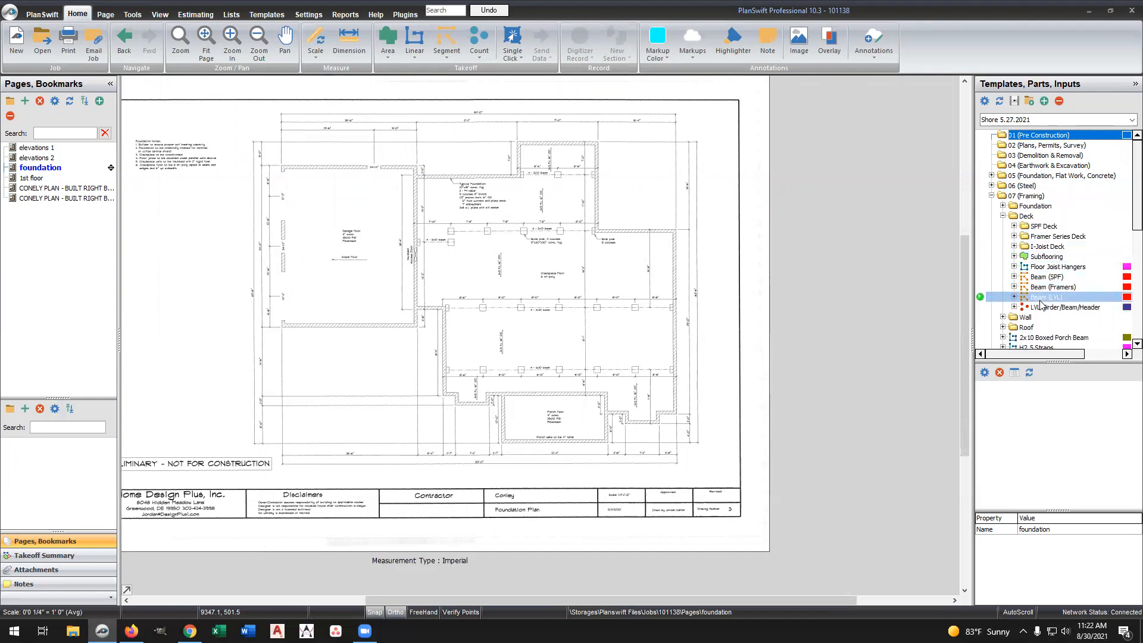
double_click(1044, 228)
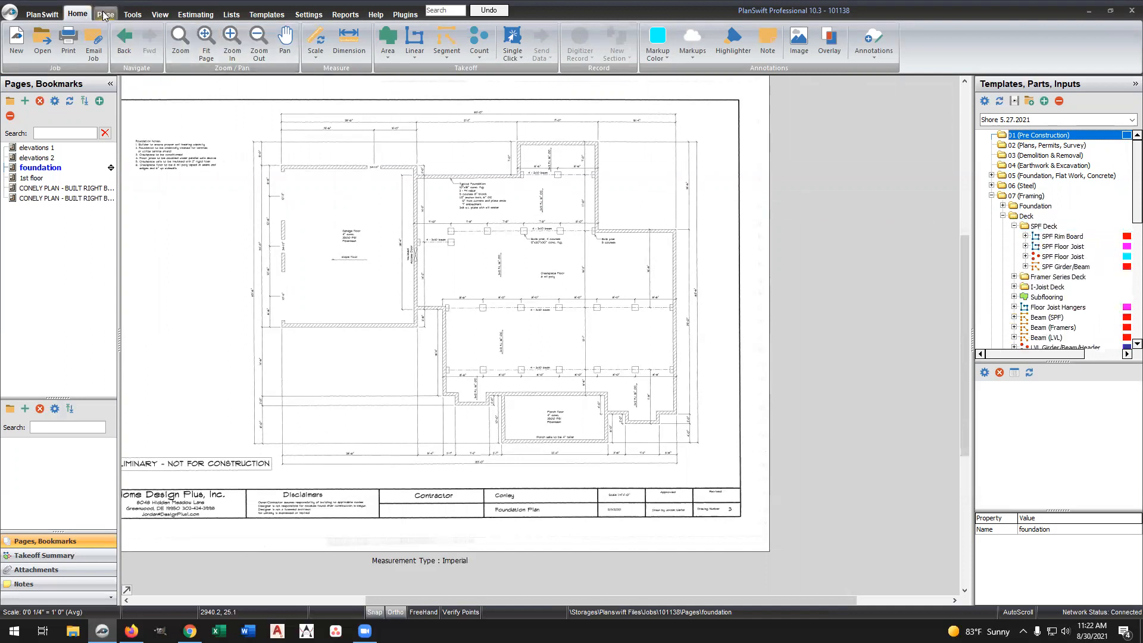
Look over the estimating view and the Shore 5.27.2021 template set, and return to the foundation plan
click(188, 15)
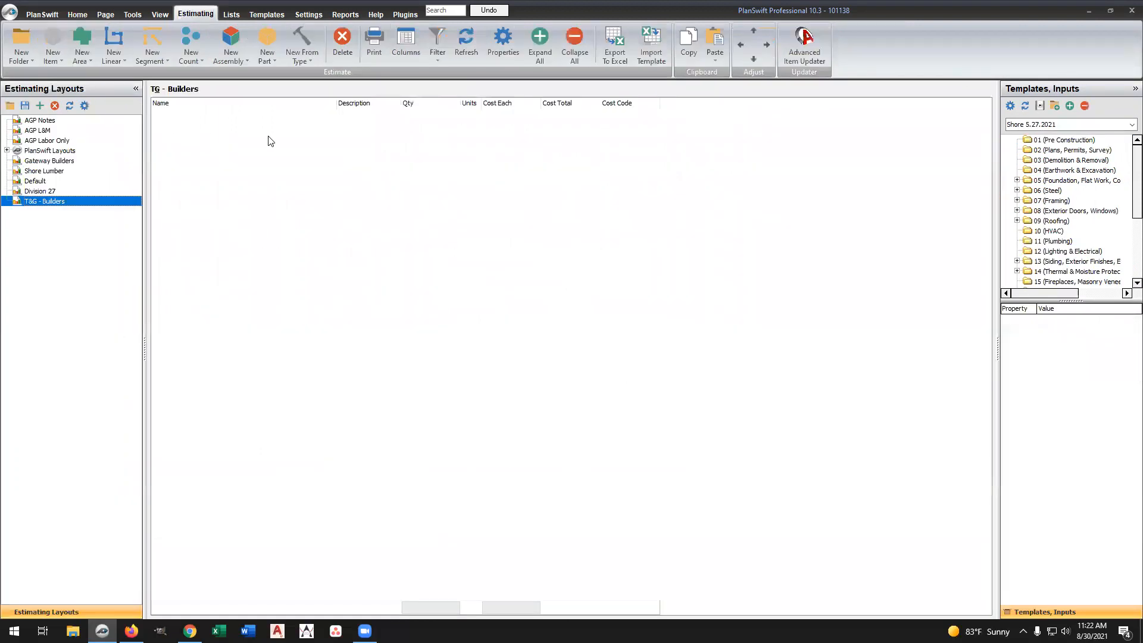
click(267, 14)
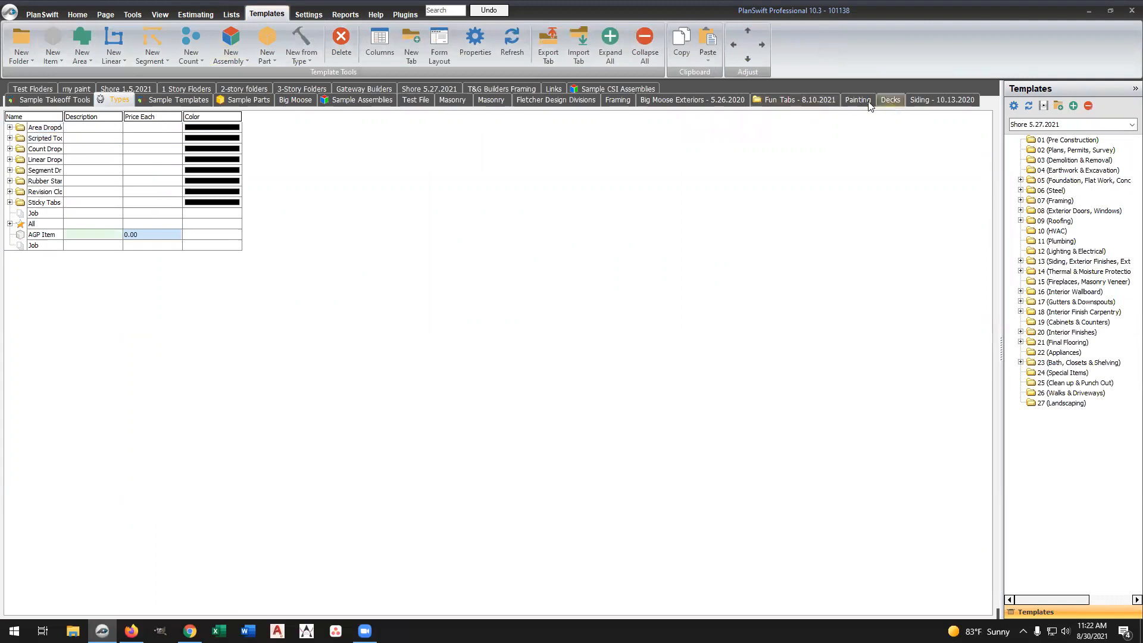
click(421, 88)
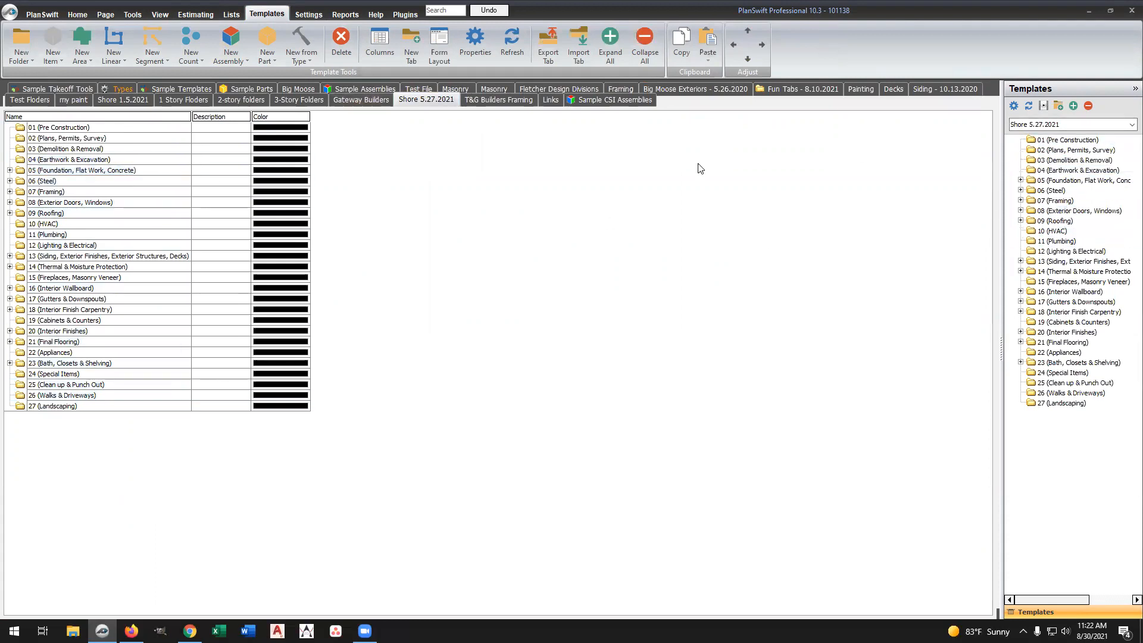
click(77, 14)
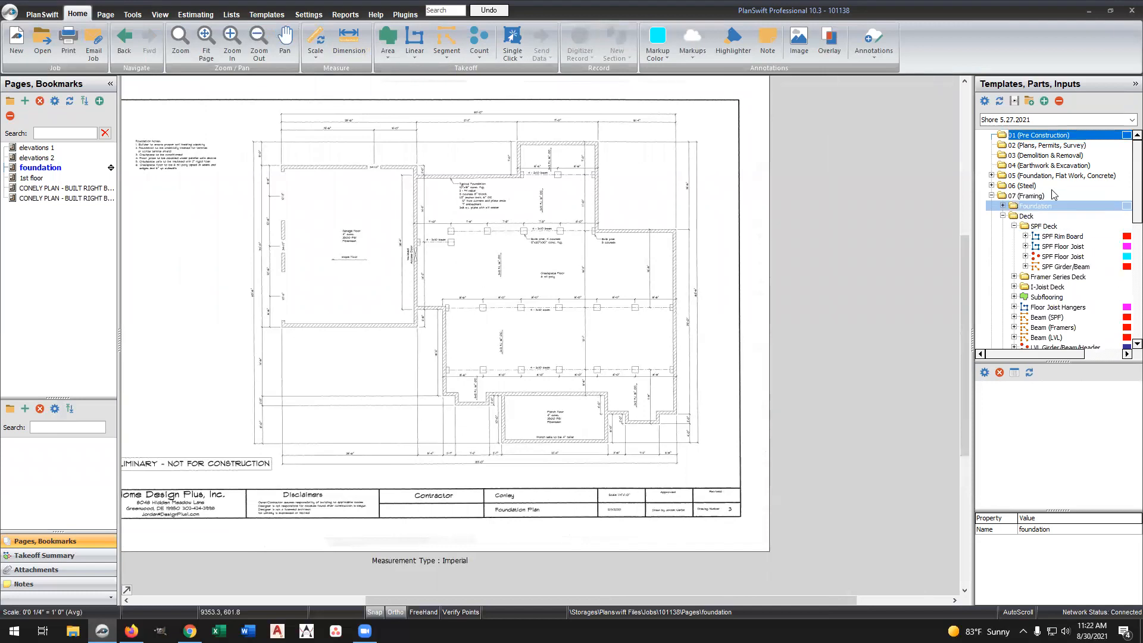
click(267, 14)
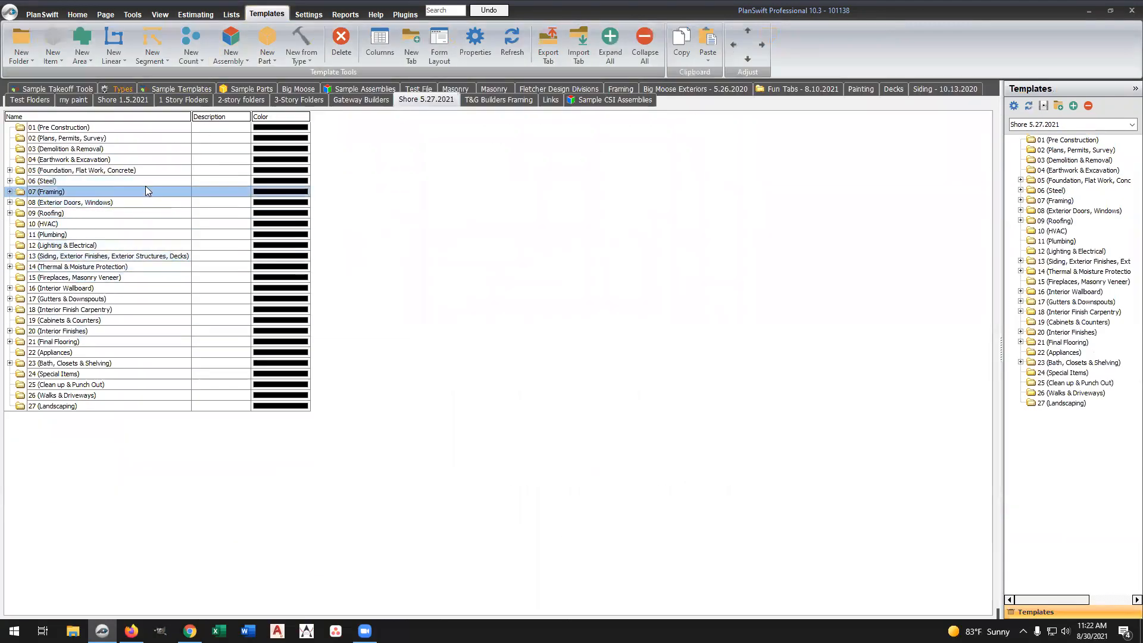
click(78, 15)
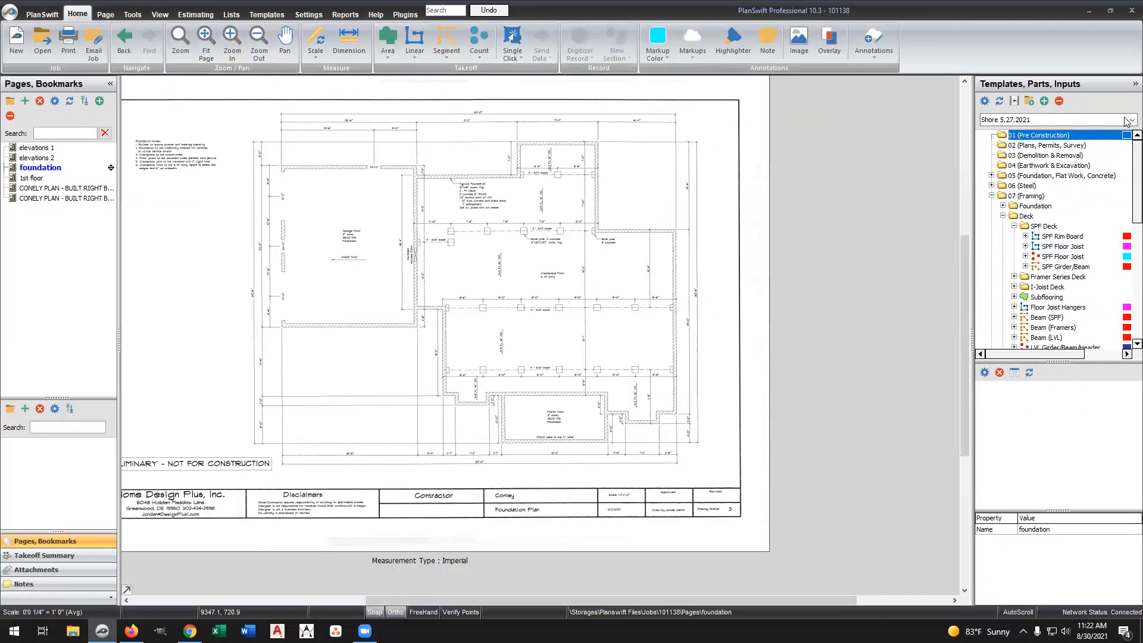
Browse the template sets available beside the foundation plan and choose Shore 5.27.2021
click(1125, 122)
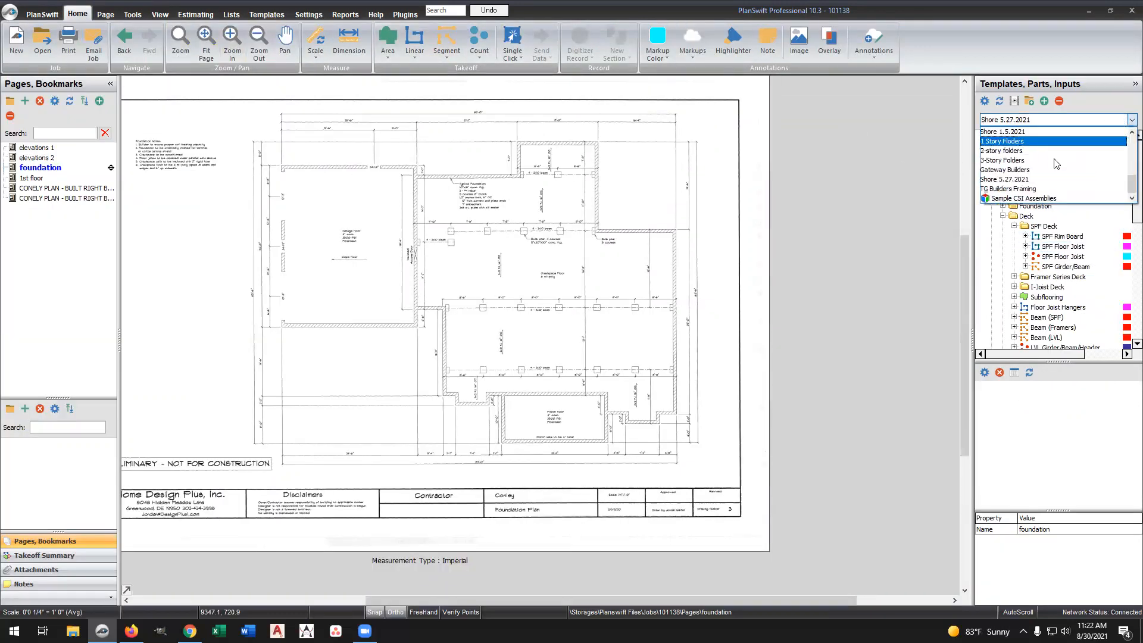
scroll(1061, 179, up, 8)
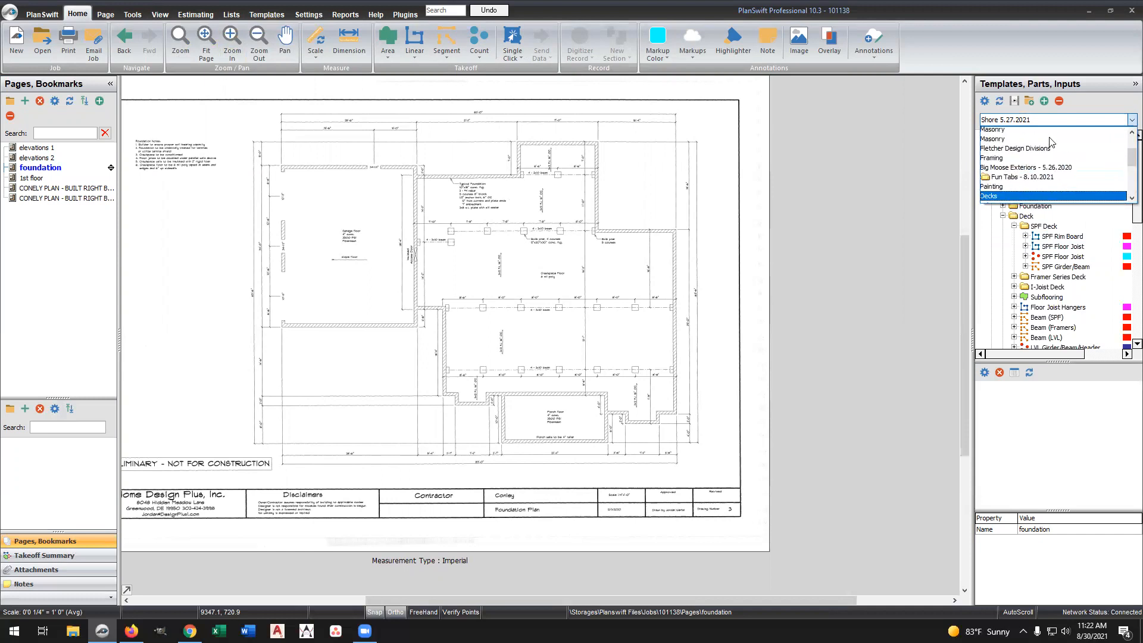
scroll(1039, 178, down, 2)
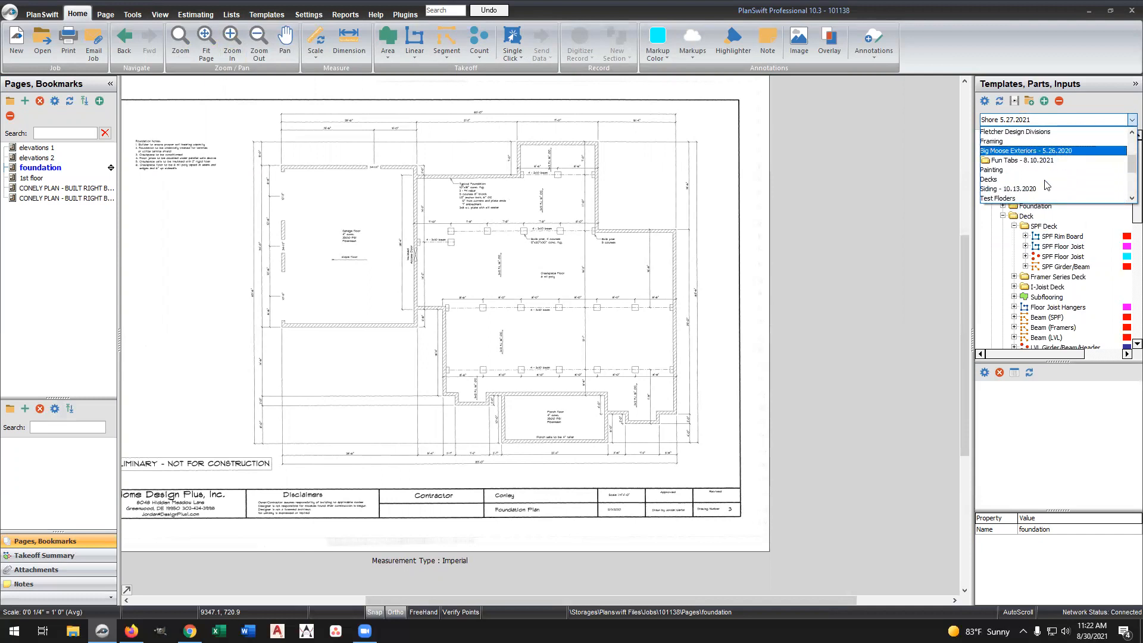
scroll(1032, 193, down, 3)
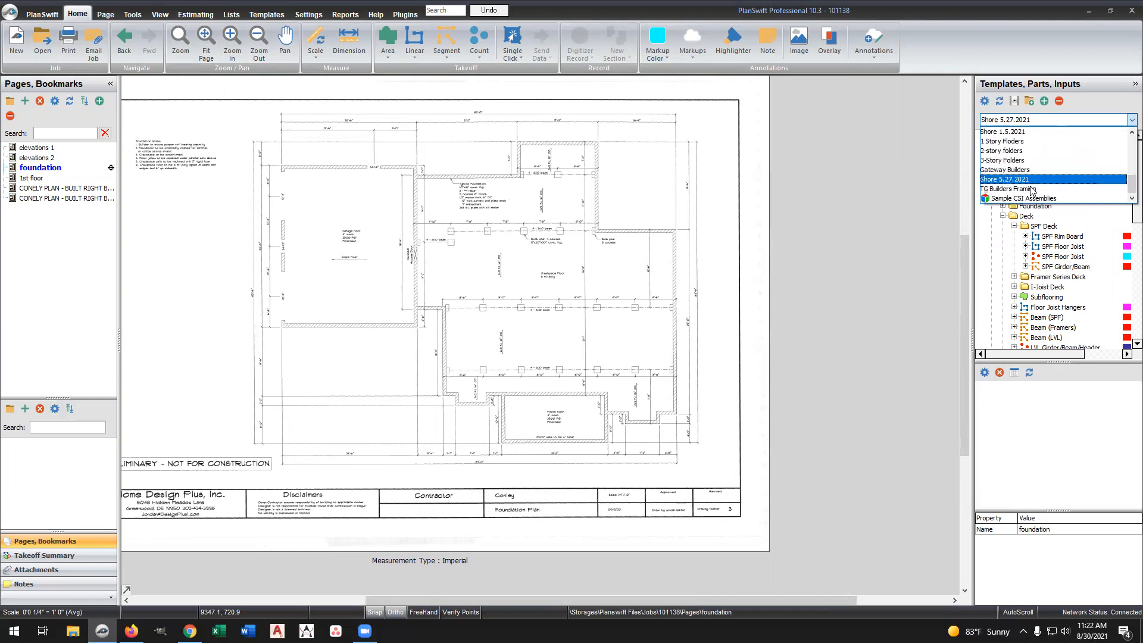
click(1028, 182)
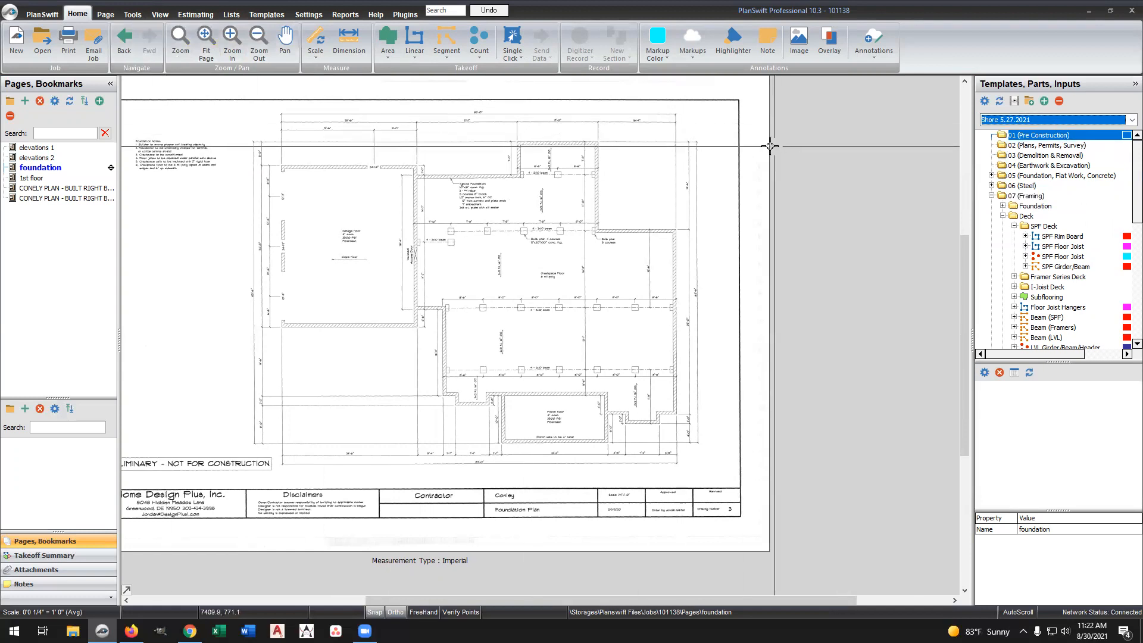
Open the Shore Lumber estimating layout and review its column settings
click(195, 15)
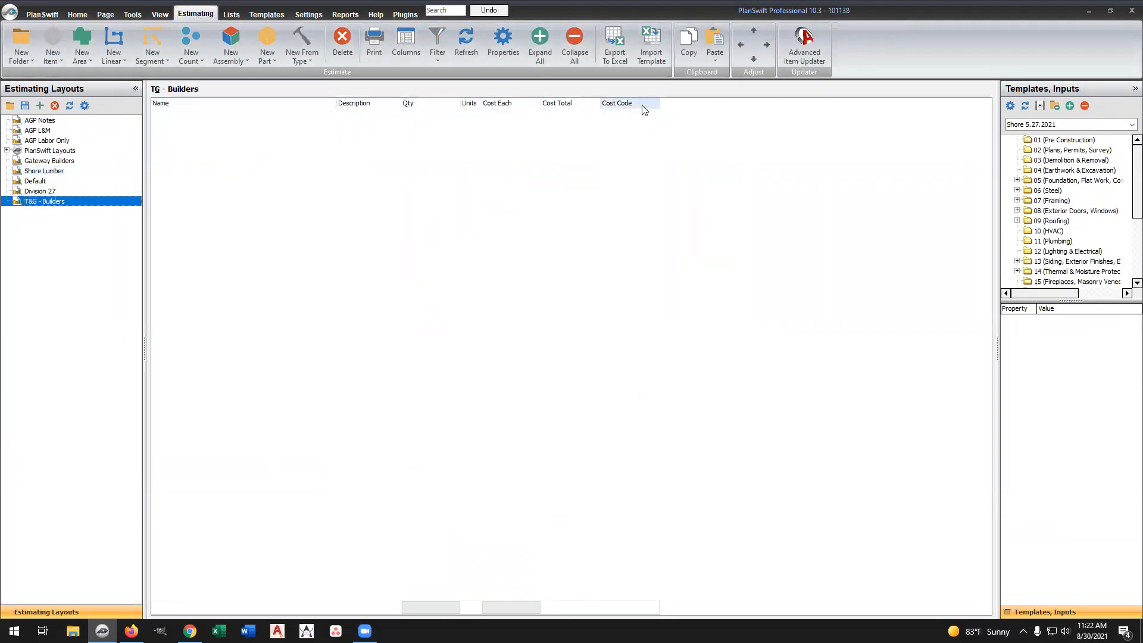
click(43, 171)
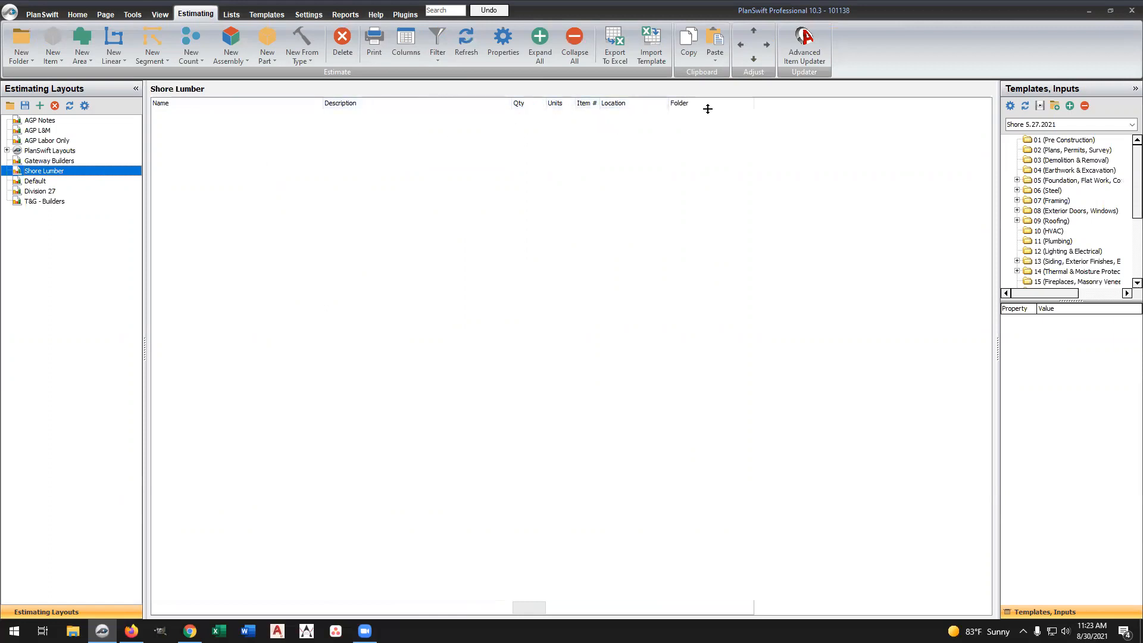
click(410, 42)
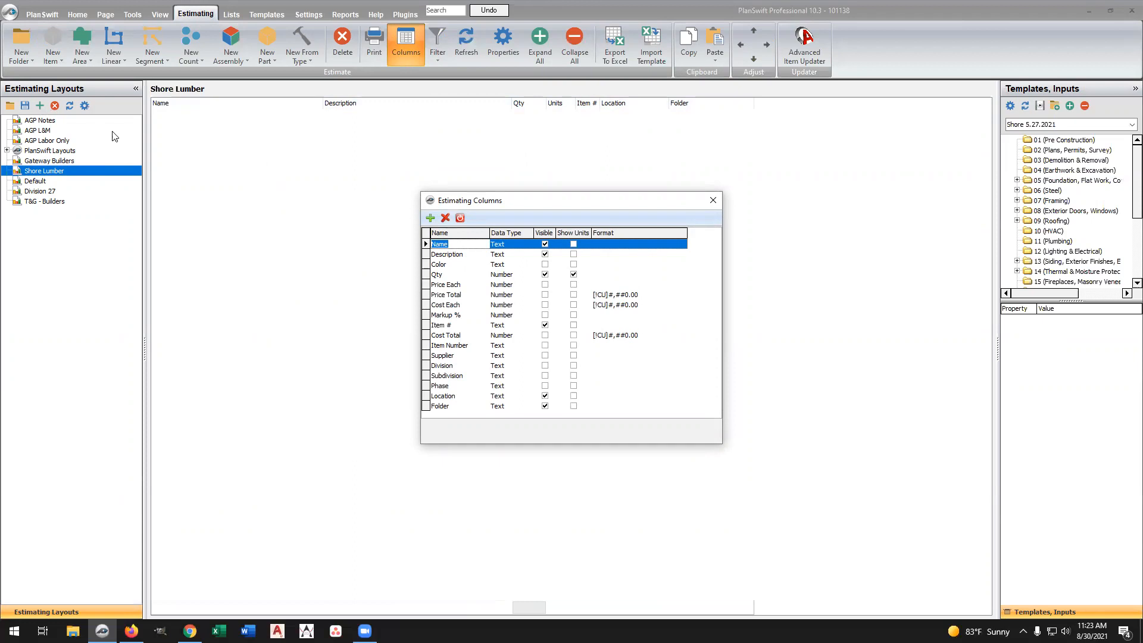
click(713, 200)
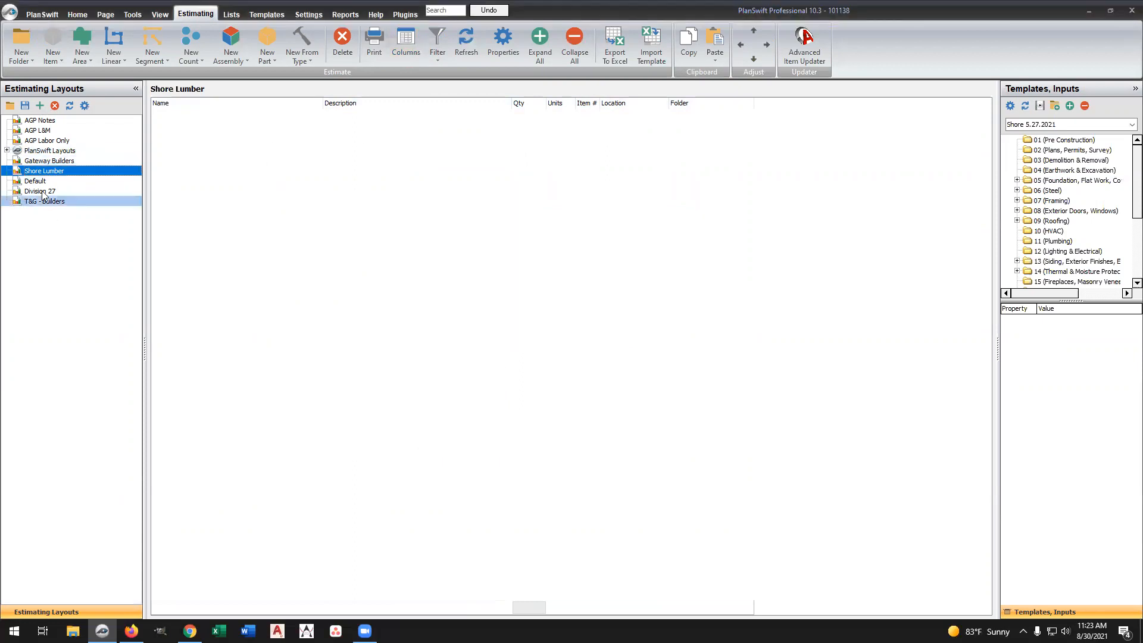
Create a new estimating layout named Test Folders from the Shore Lumber layout
click(40, 107)
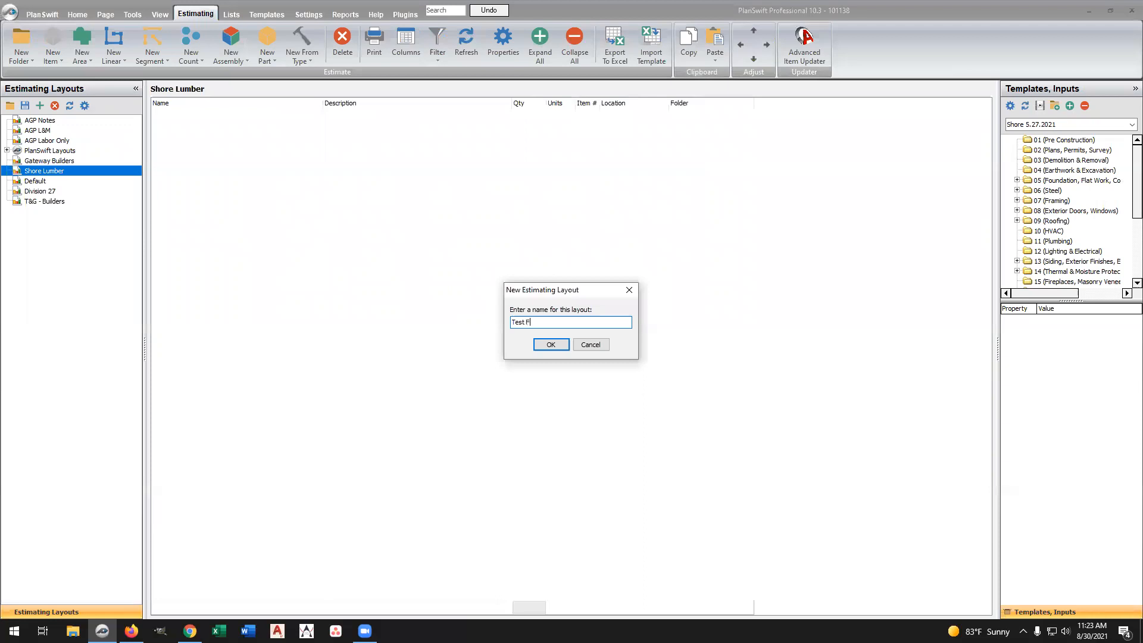
text(Test Folders)
click(552, 346)
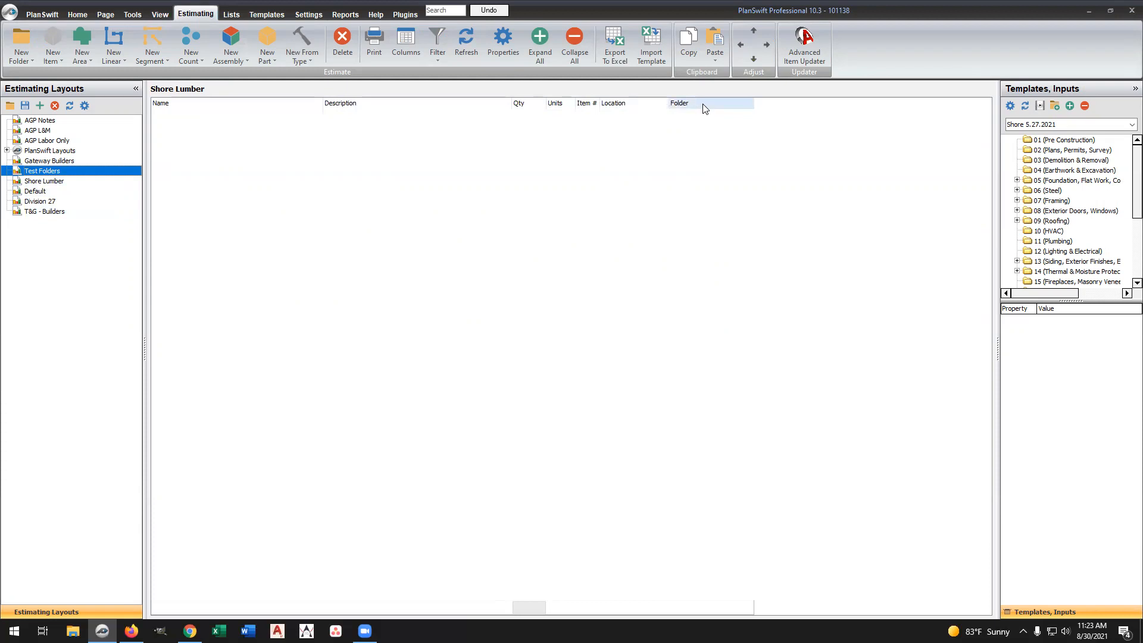
Hide the Item # column and show the Cost Total and Cost Each columns in the Shore Lumber estimating layout
click(407, 41)
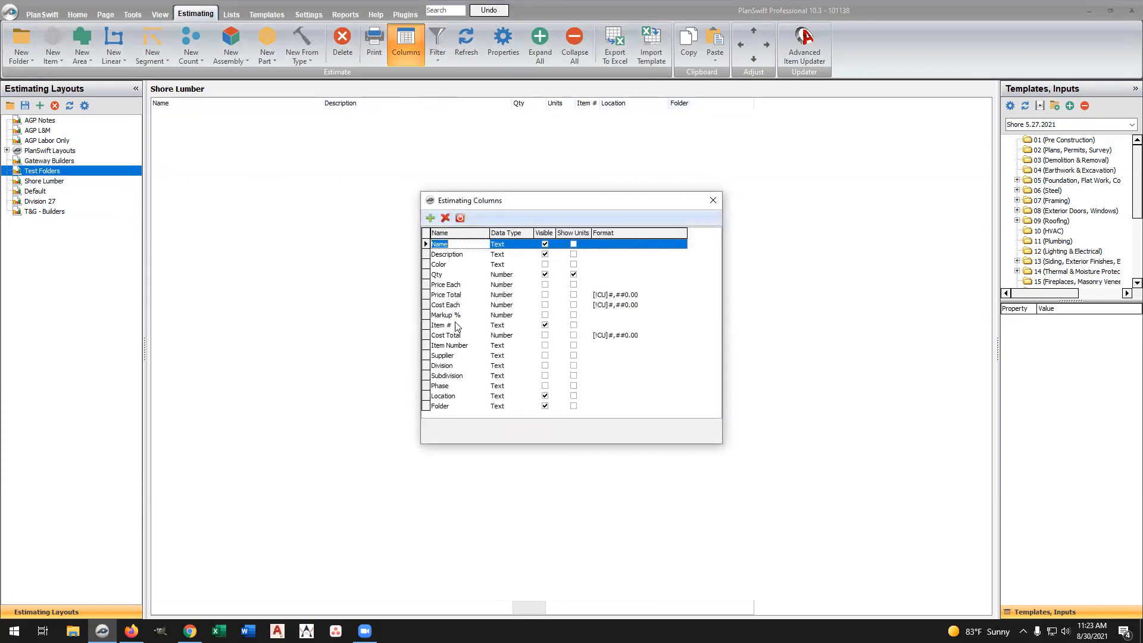
click(550, 327)
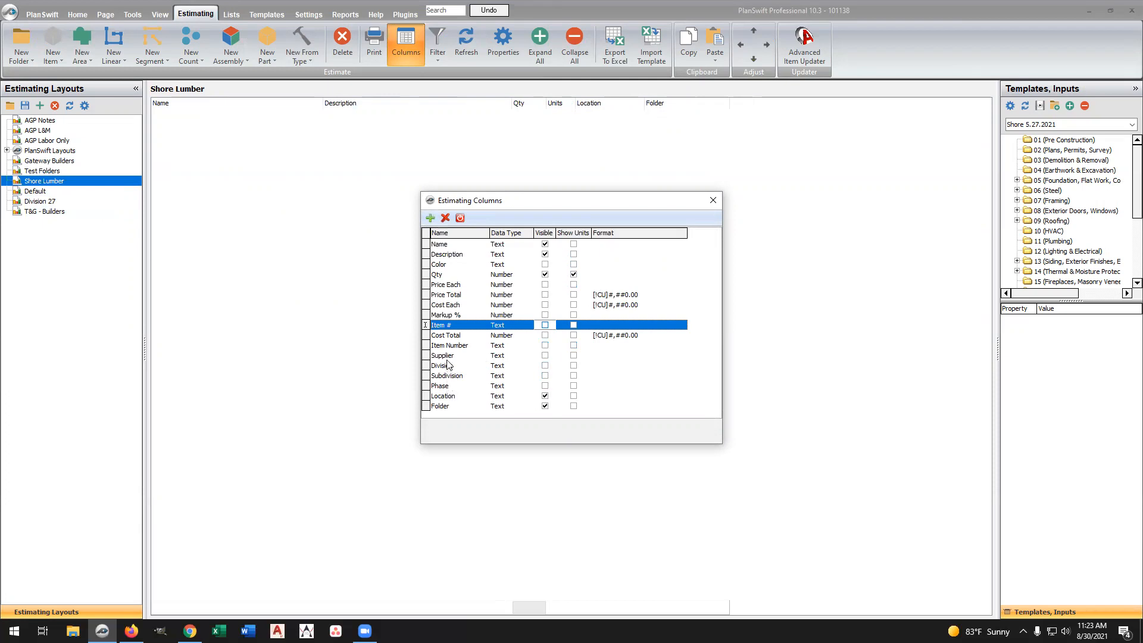
click(547, 335)
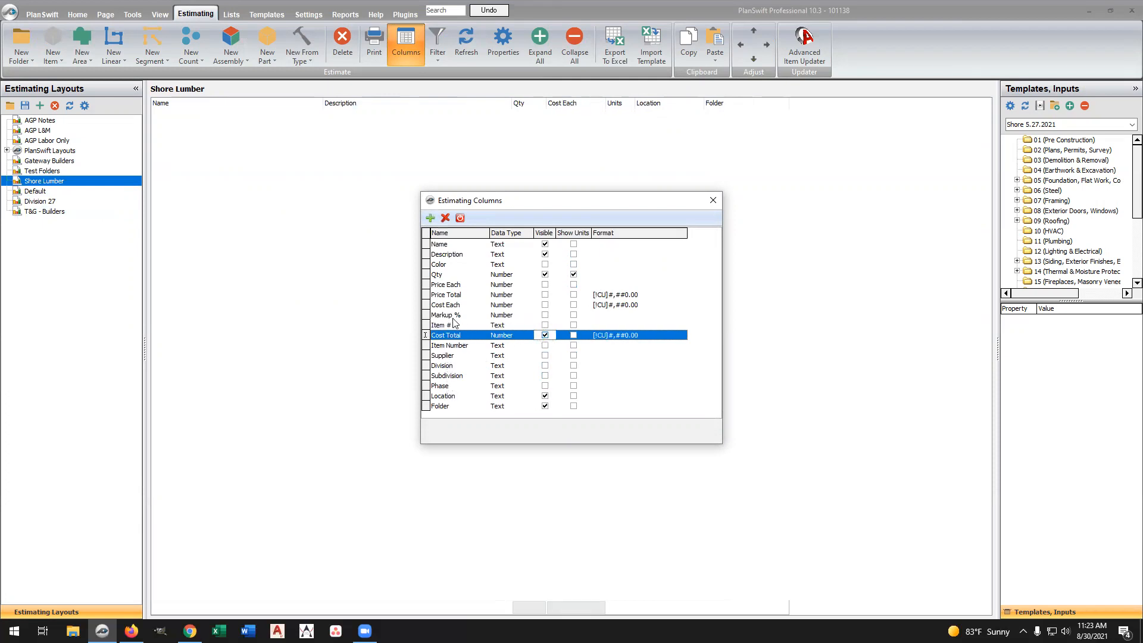
click(546, 305)
click(546, 304)
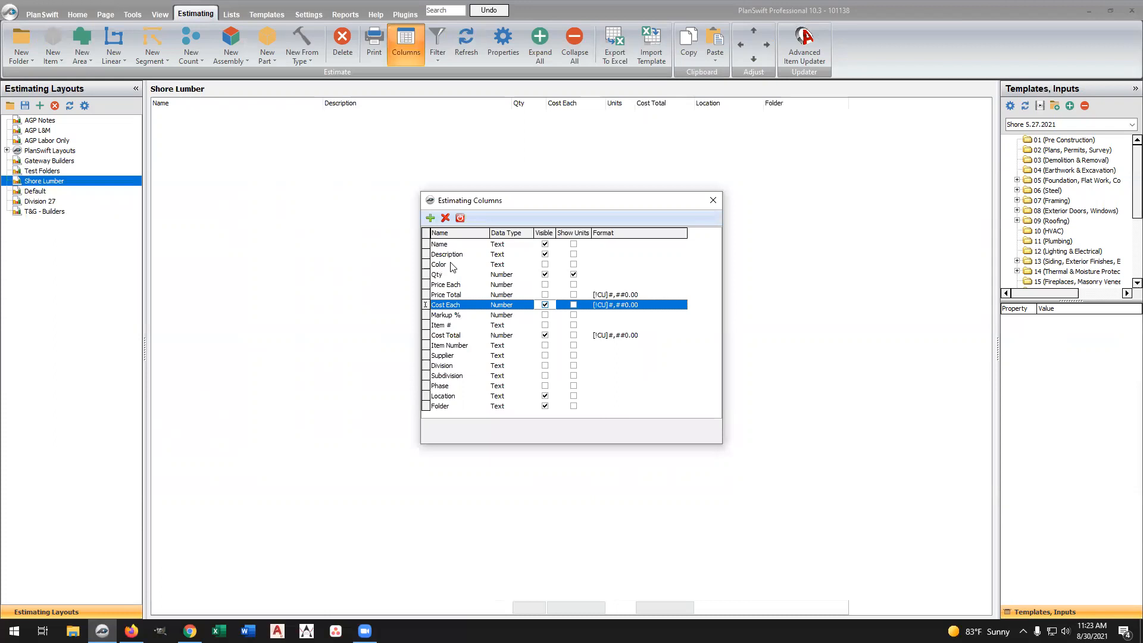
Add two new text columns named Cost Code and Vendor to the Shore Lumber estimating layout
click(430, 218)
text(Cost Code)
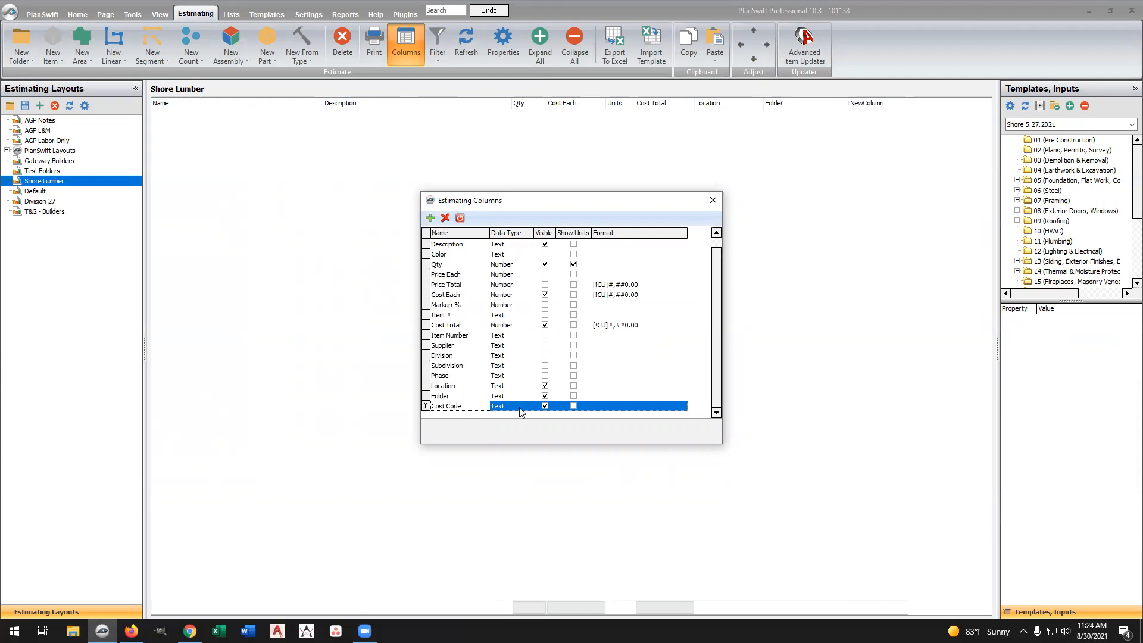
click(430, 218)
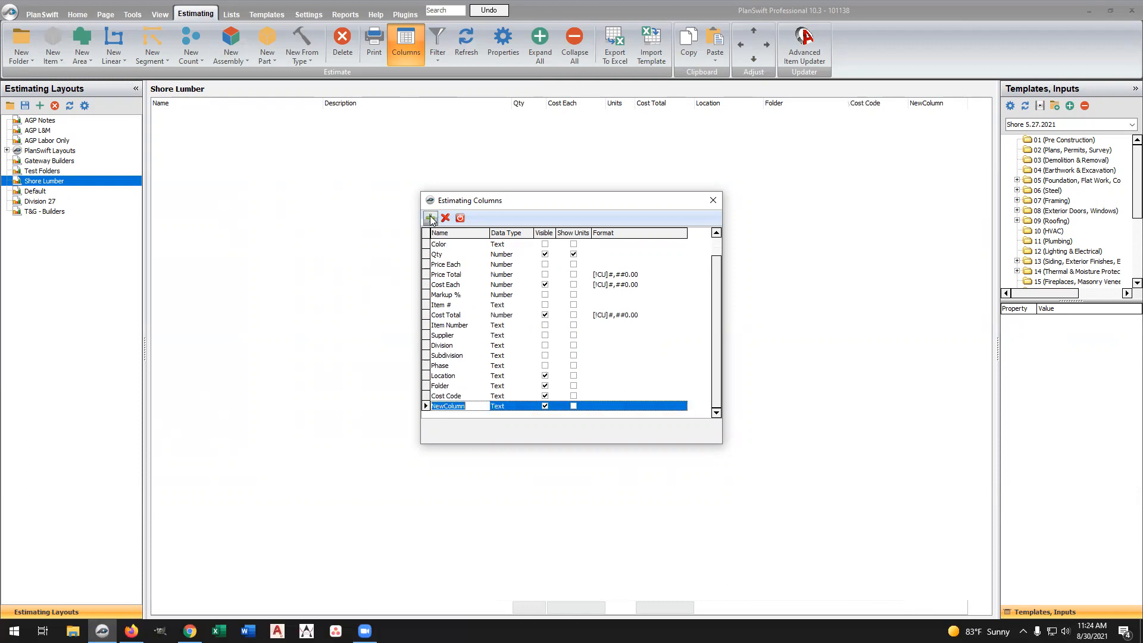
text(Vendors)
click(714, 200)
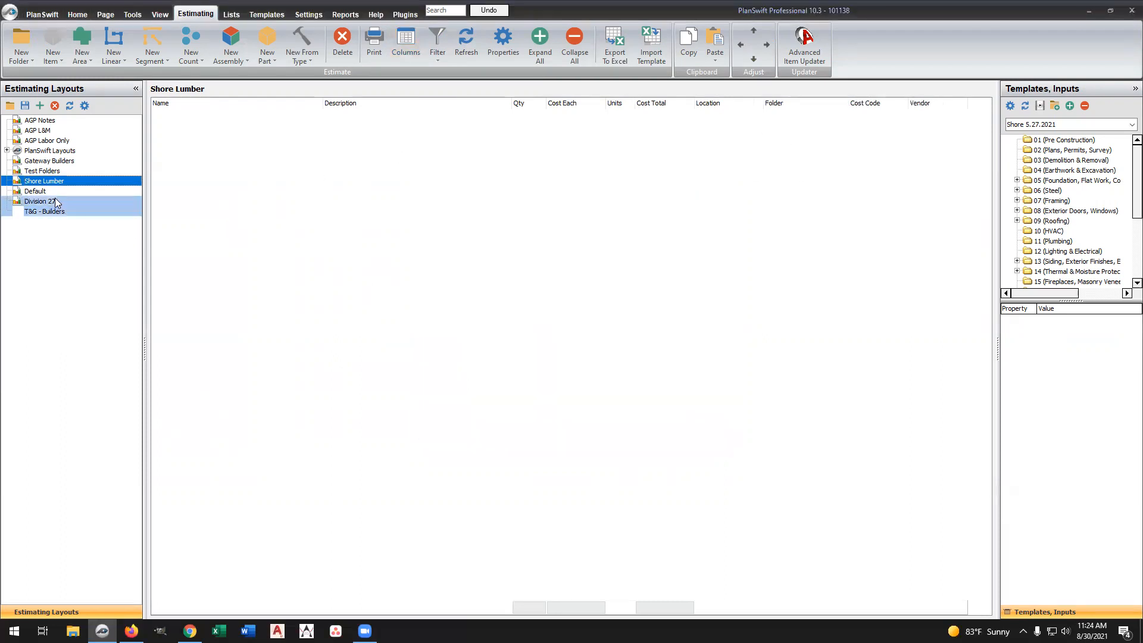
Hide the Vendor, Cost Code and Cost Total columns and show Item # in the Shore Lumber estimating layout
click(39, 172)
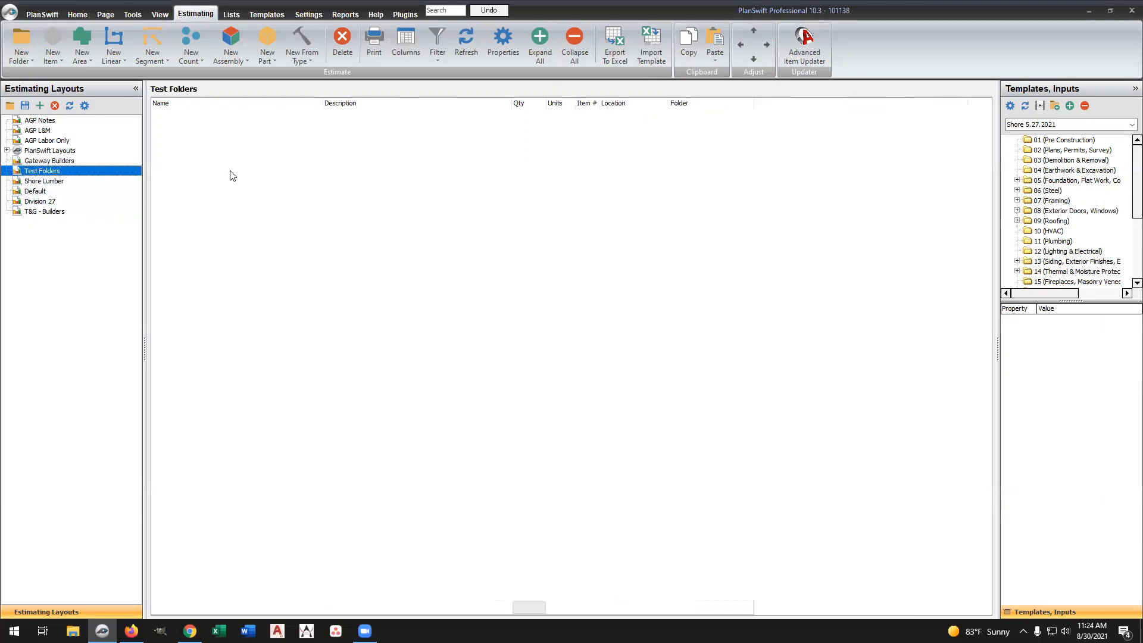
click(38, 182)
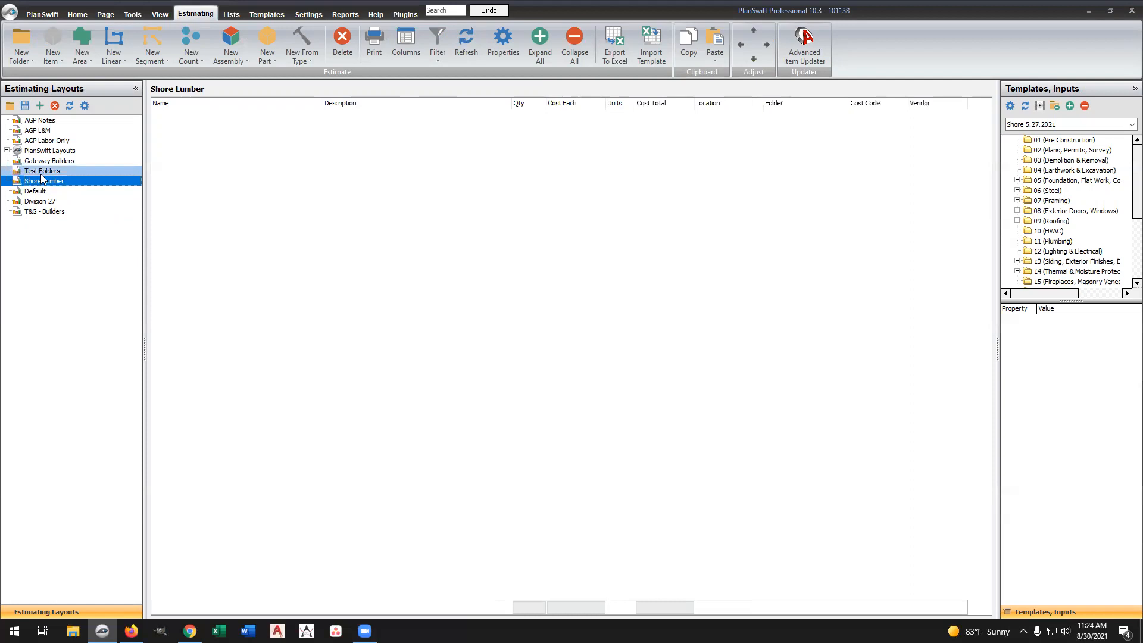
click(406, 47)
scroll(501, 378, down, 1)
click(545, 406)
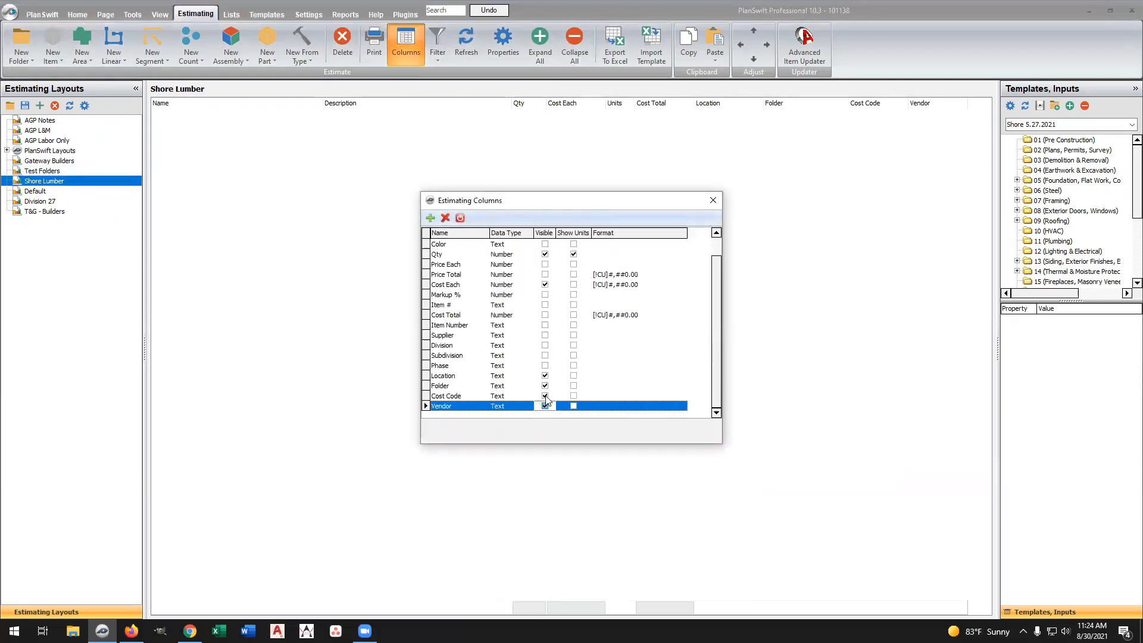
click(545, 396)
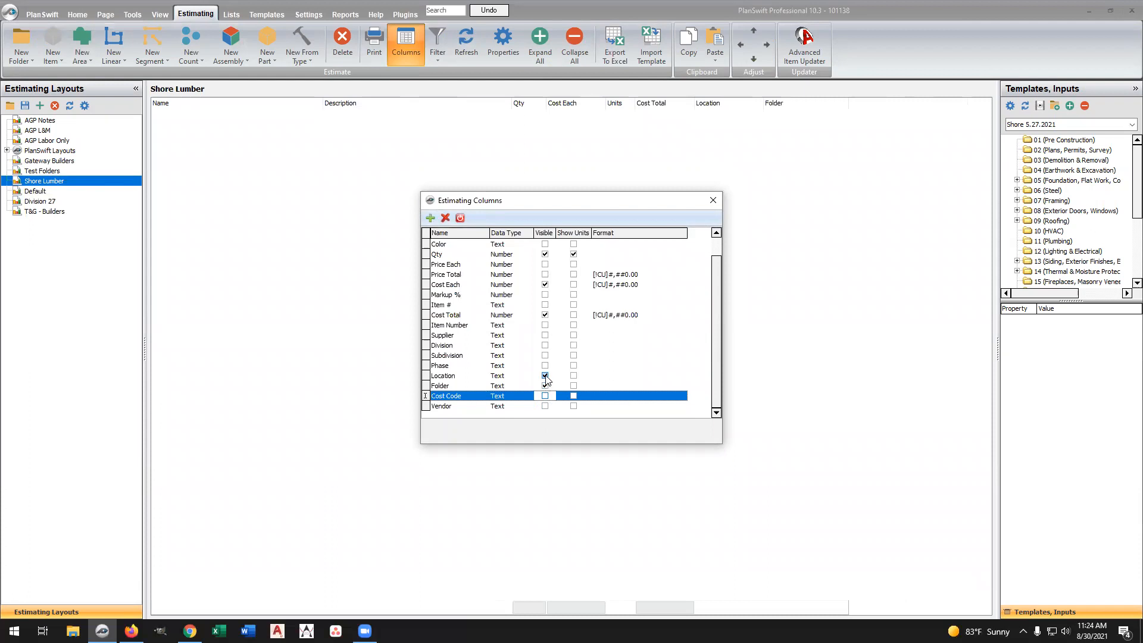
click(545, 315)
click(545, 305)
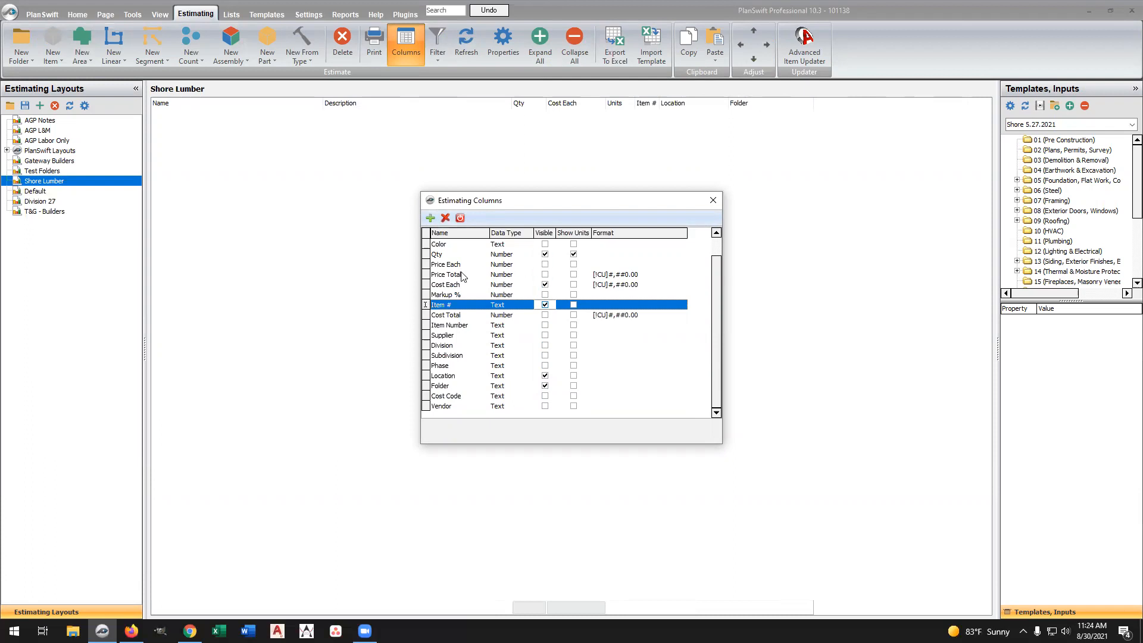
click(714, 201)
In the Test Folders estimating layout, hide the Item # column and show the Cost Each, Supplier and Cost Total columns
click(51, 171)
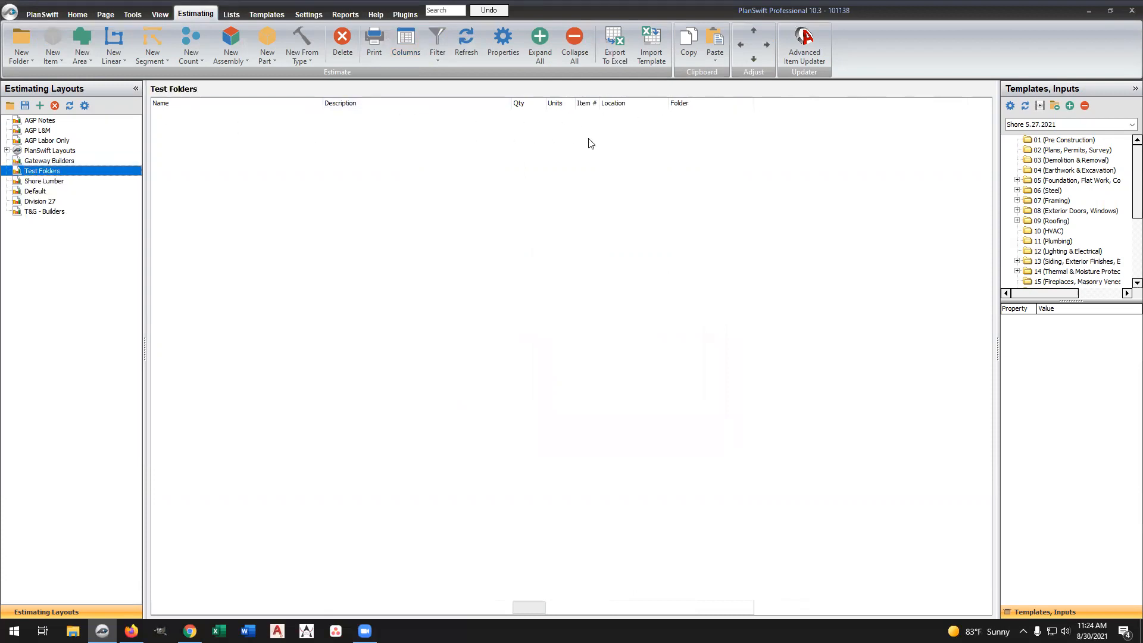
click(406, 44)
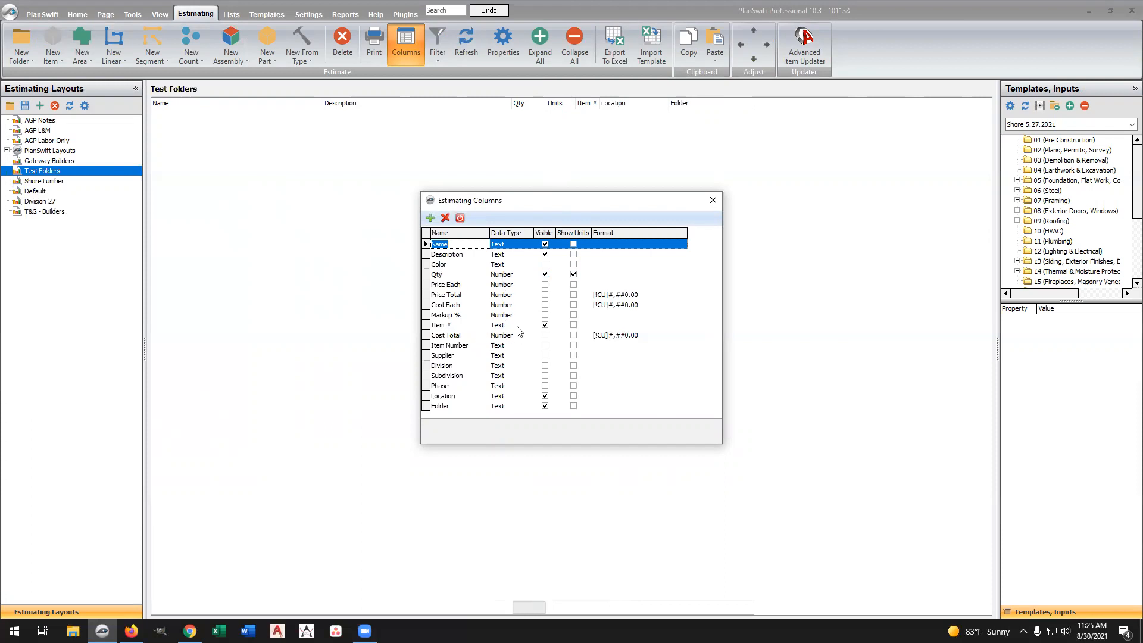
click(545, 324)
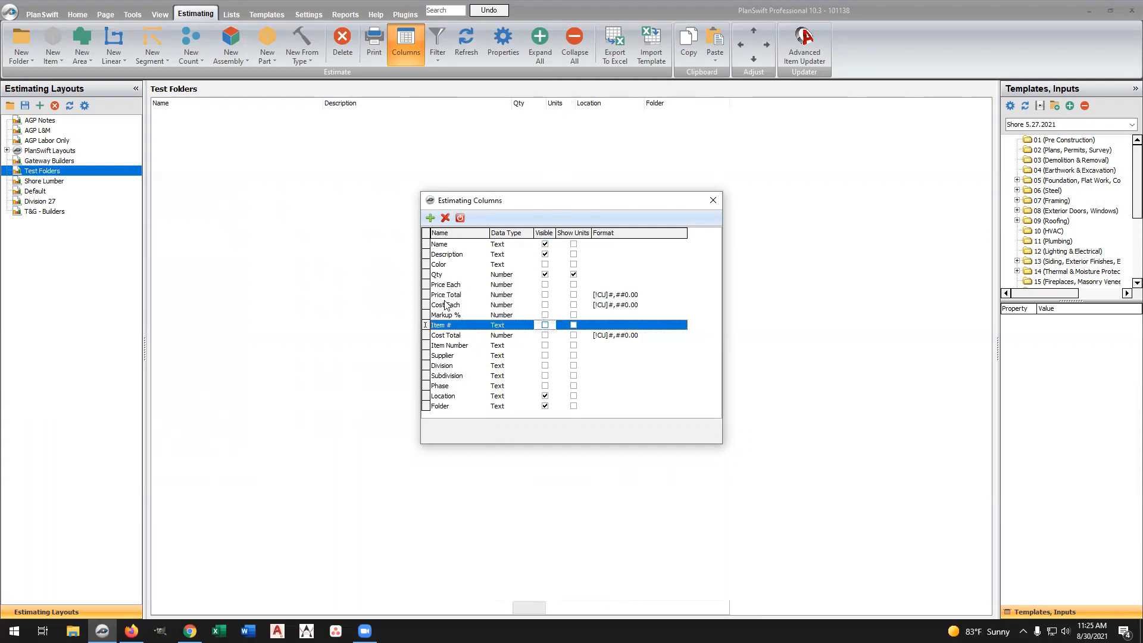
click(545, 304)
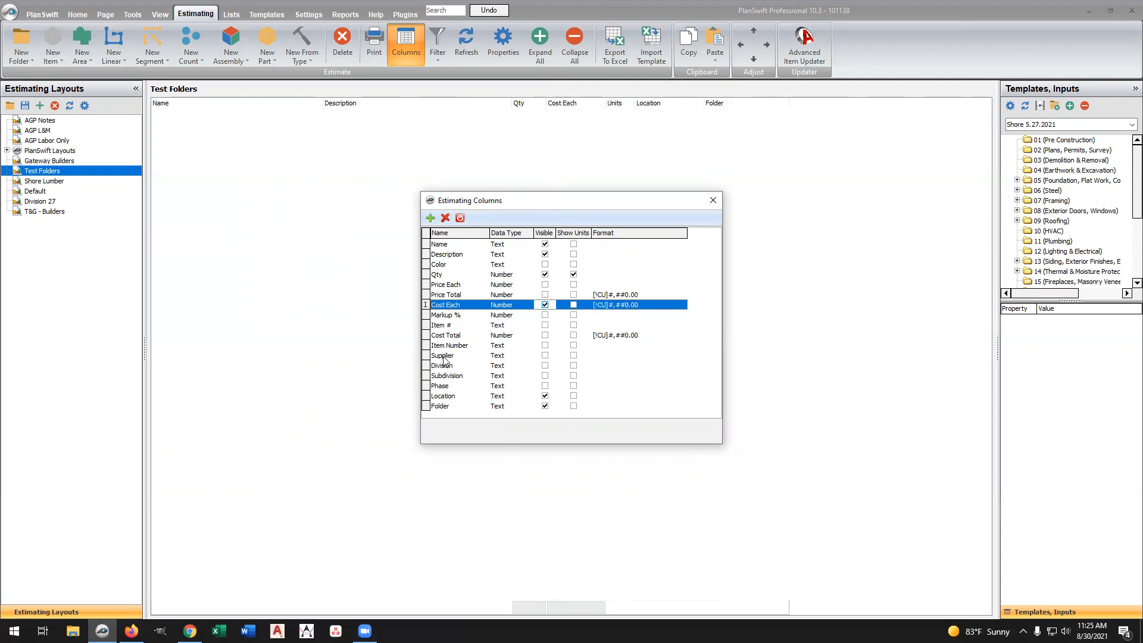
click(545, 355)
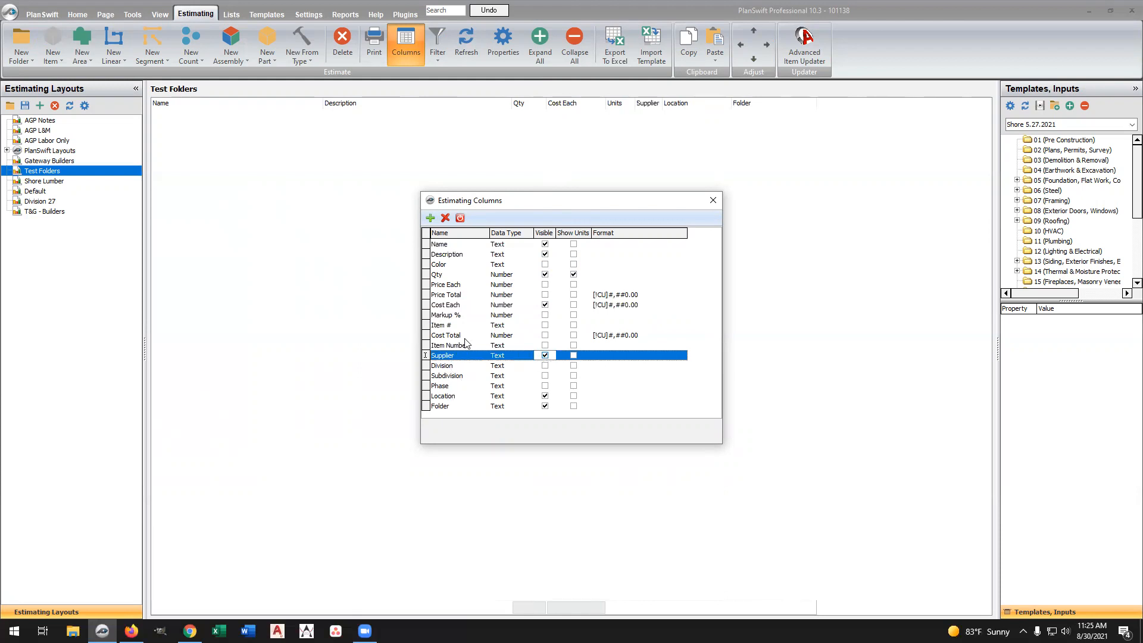
click(545, 336)
Add a new visible text column named Cost Code to the Test Folders estimating layout
click(430, 218)
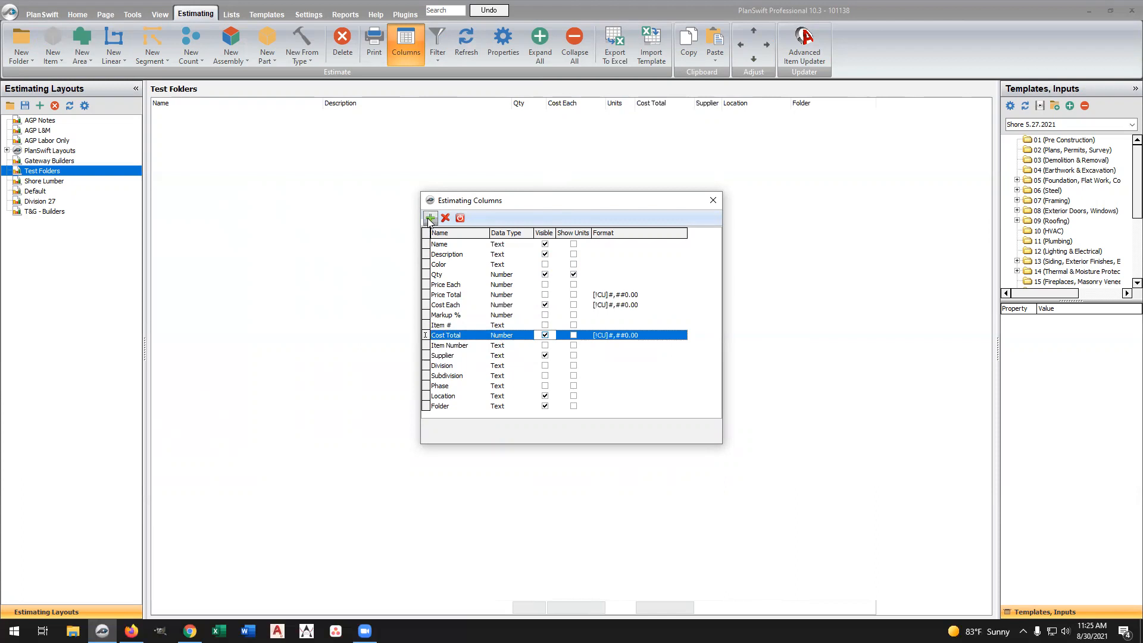
text(Cost Code)
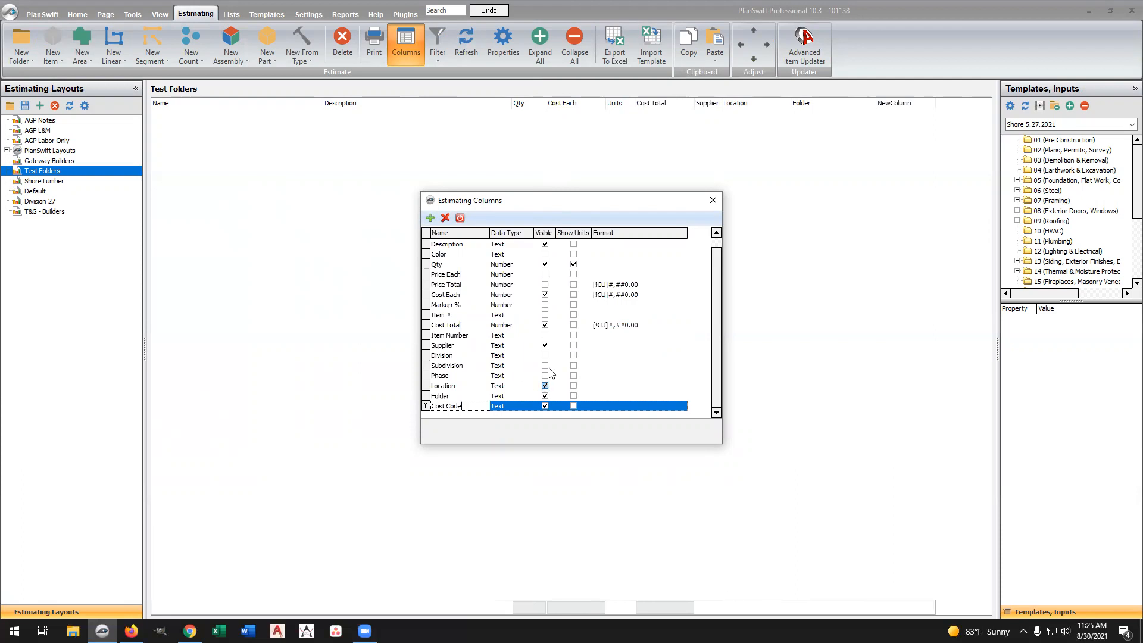
click(717, 205)
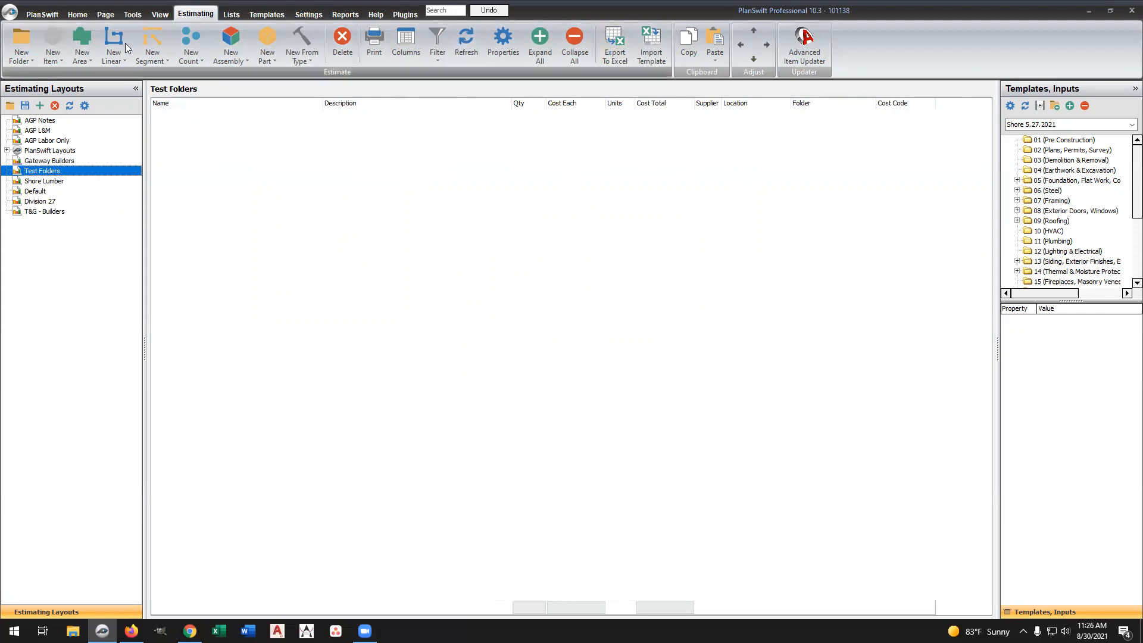
Review the T&G Builders Framing template set, expanding the Framing folder and the parts of its 2x6x8' exterior wall
click(262, 16)
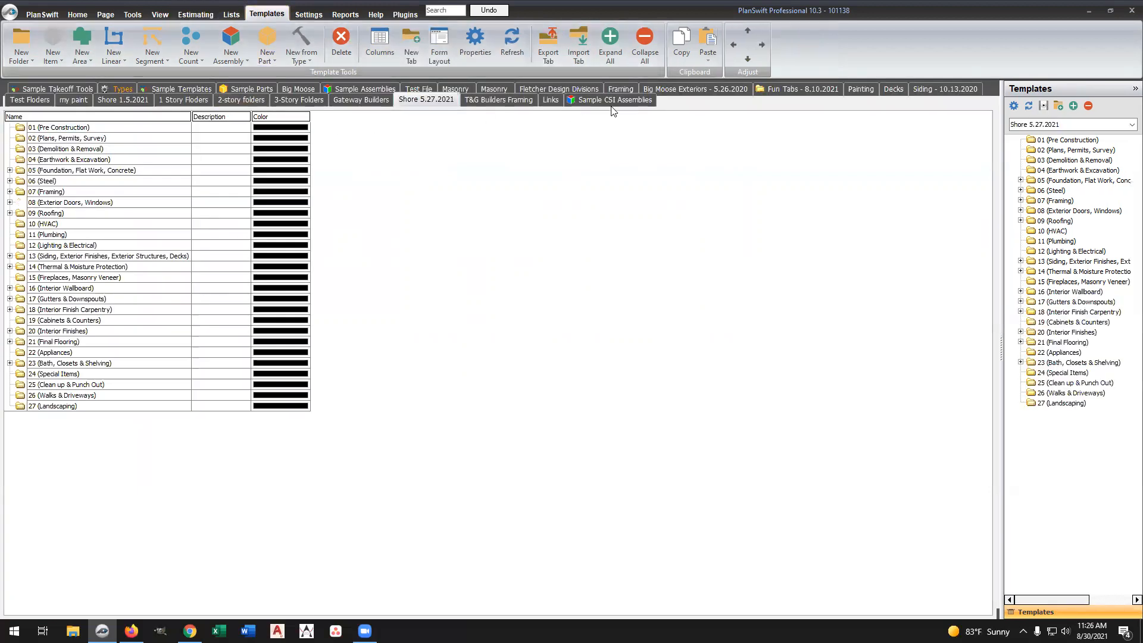
click(469, 99)
click(17, 128)
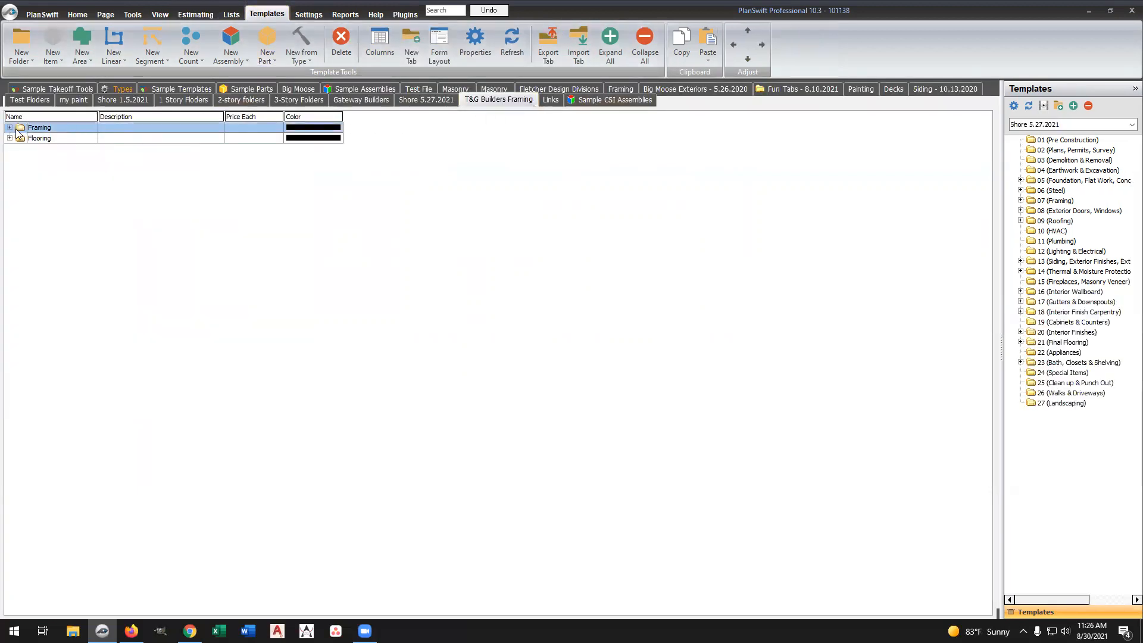
click(10, 127)
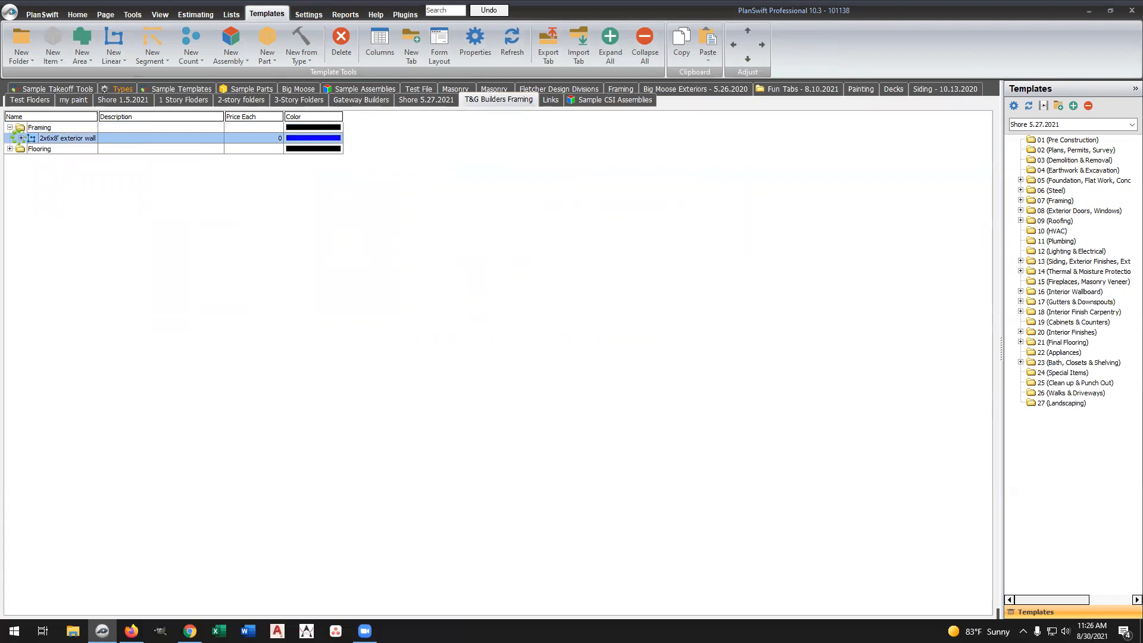
double_click(55, 139)
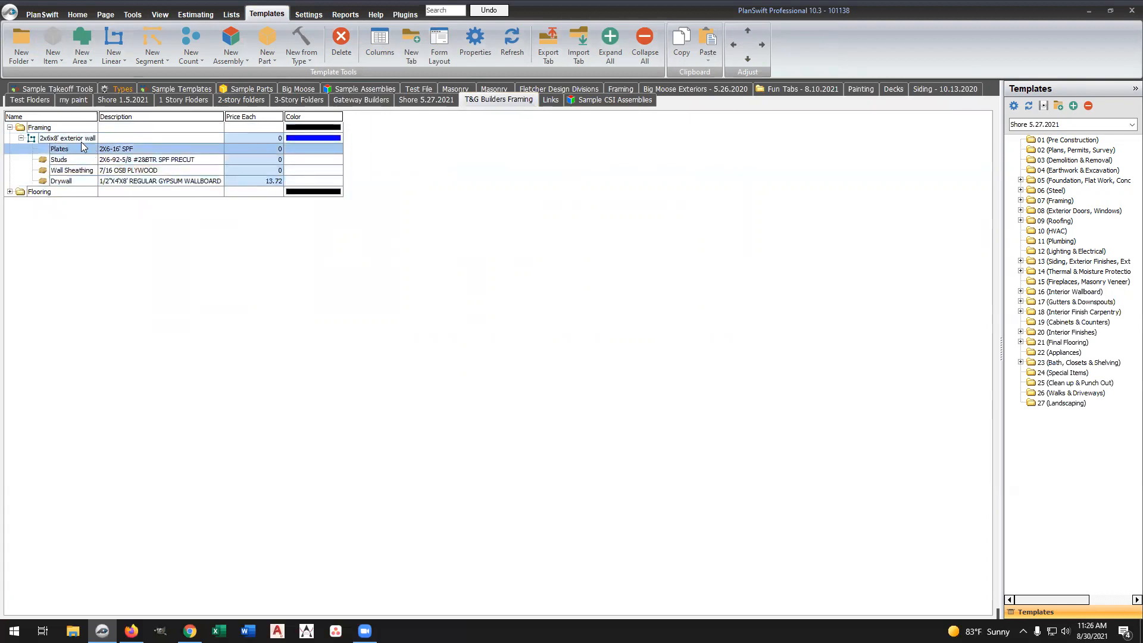
Return to the foundation page, load the TG Builders Framing templates and expand Framing down to the 2x6x8' exterior wall parts
click(77, 14)
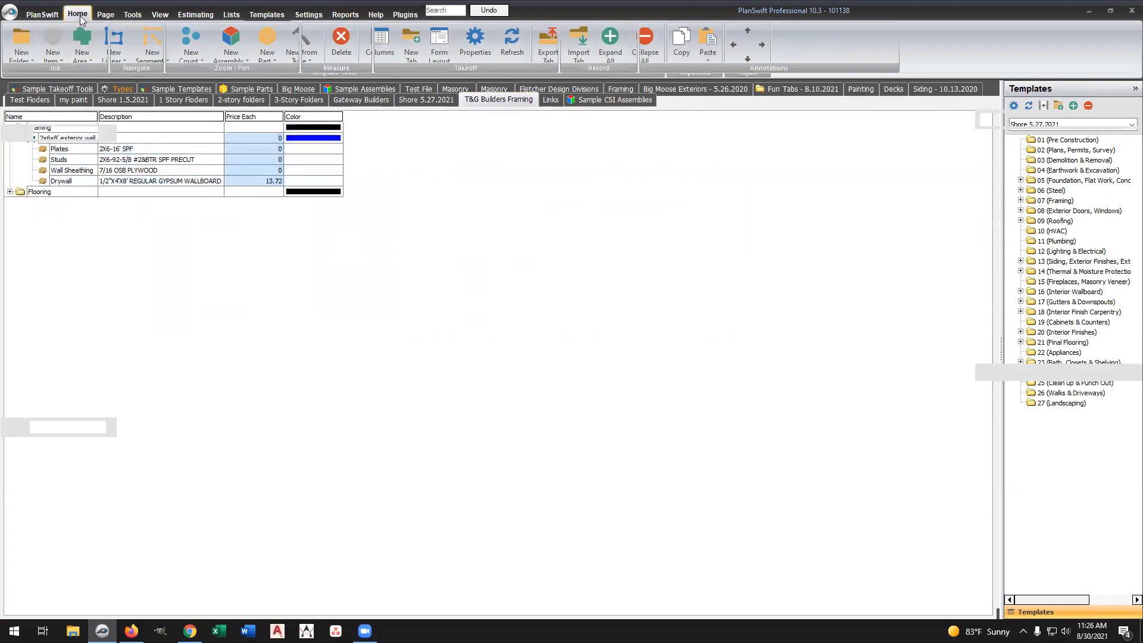
click(1127, 121)
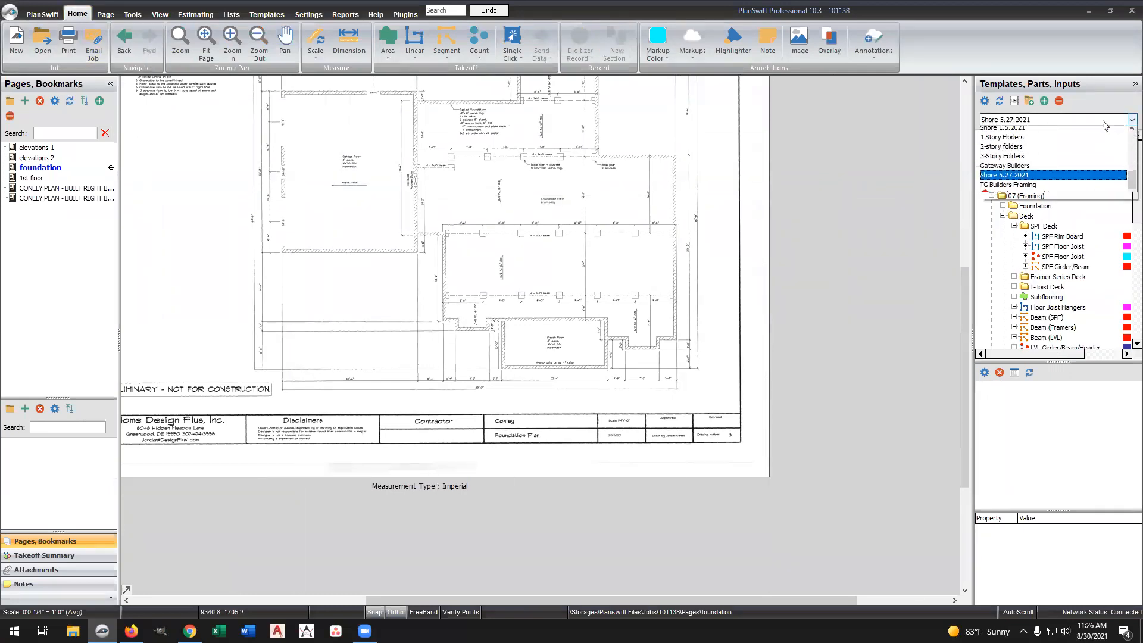
click(1006, 189)
click(992, 135)
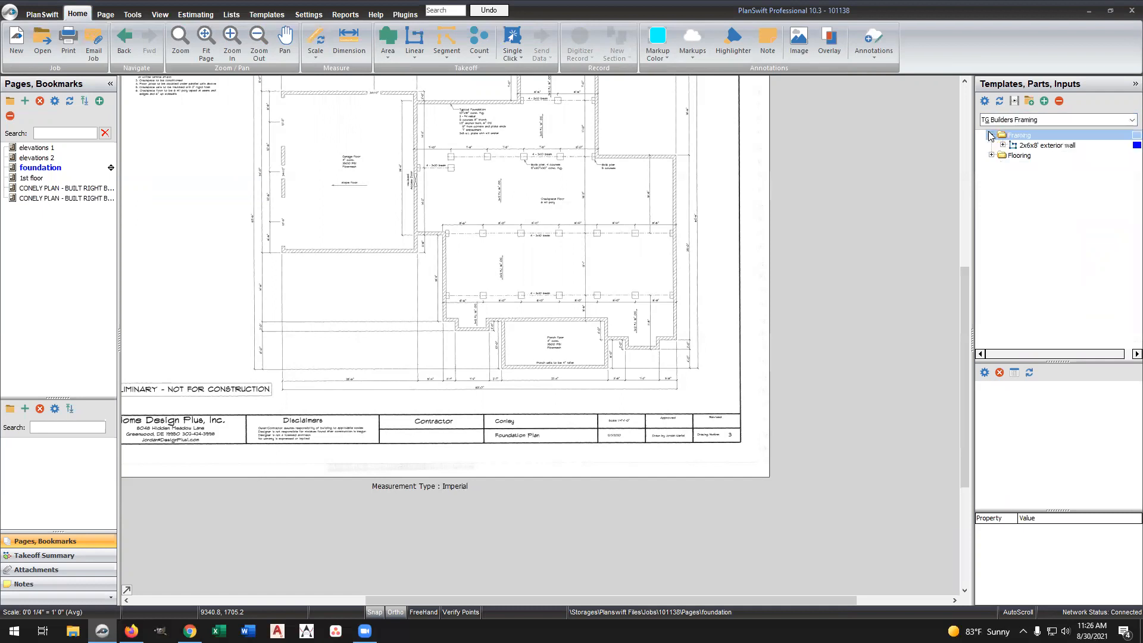
click(1004, 145)
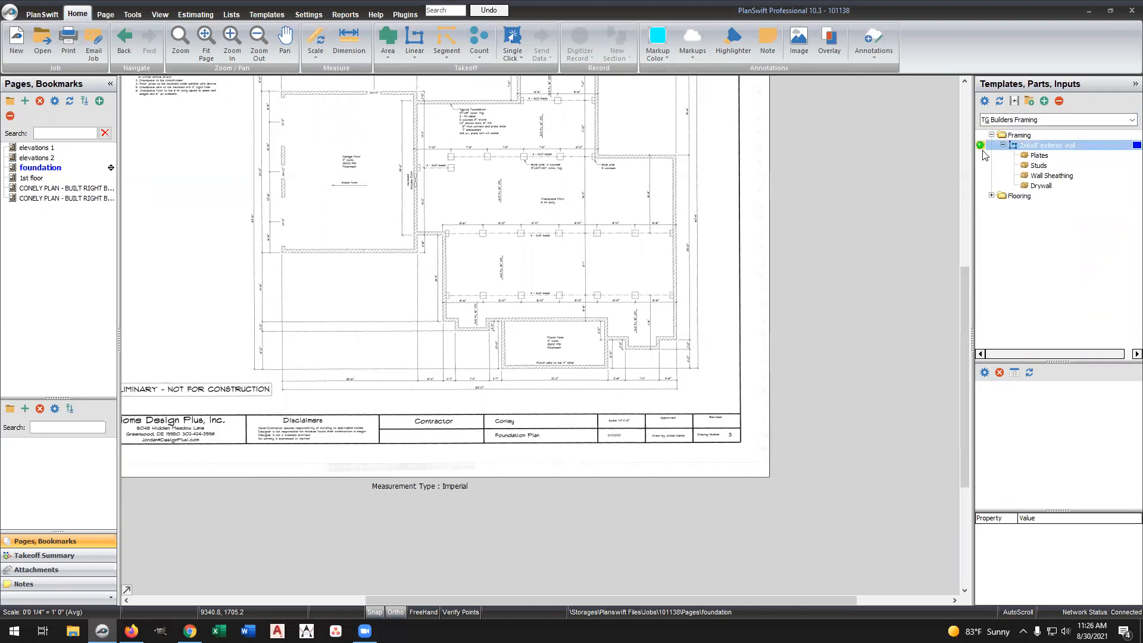
Start a takeoff with the 2x6x8' exterior wall template, with location 1st floor and folder 1st Floor walls
double_click(981, 143)
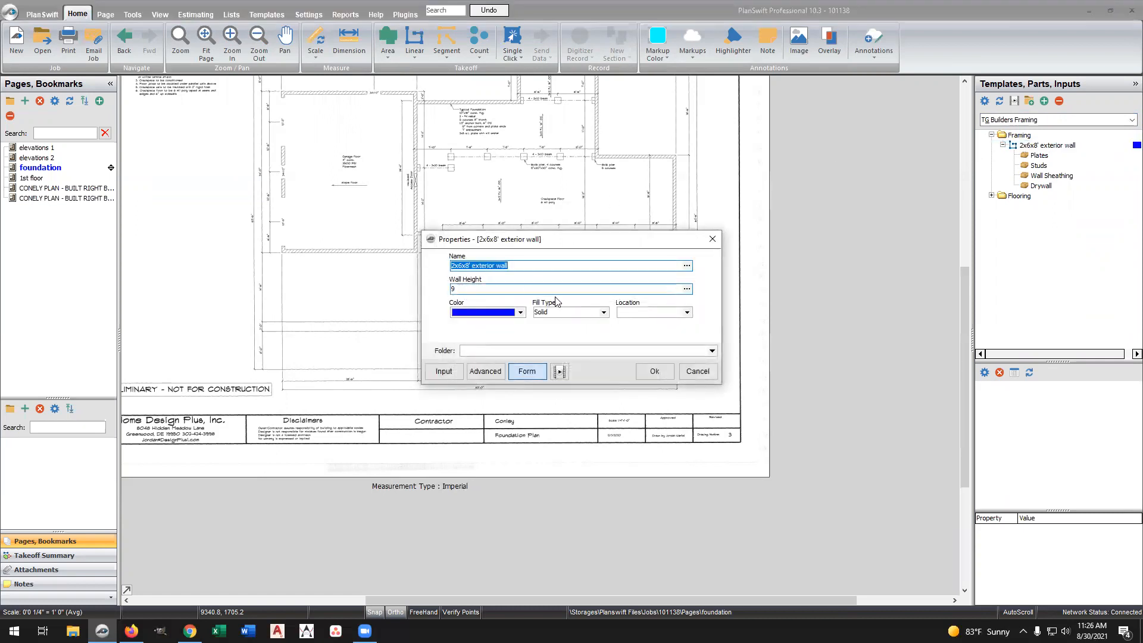
click(636, 314)
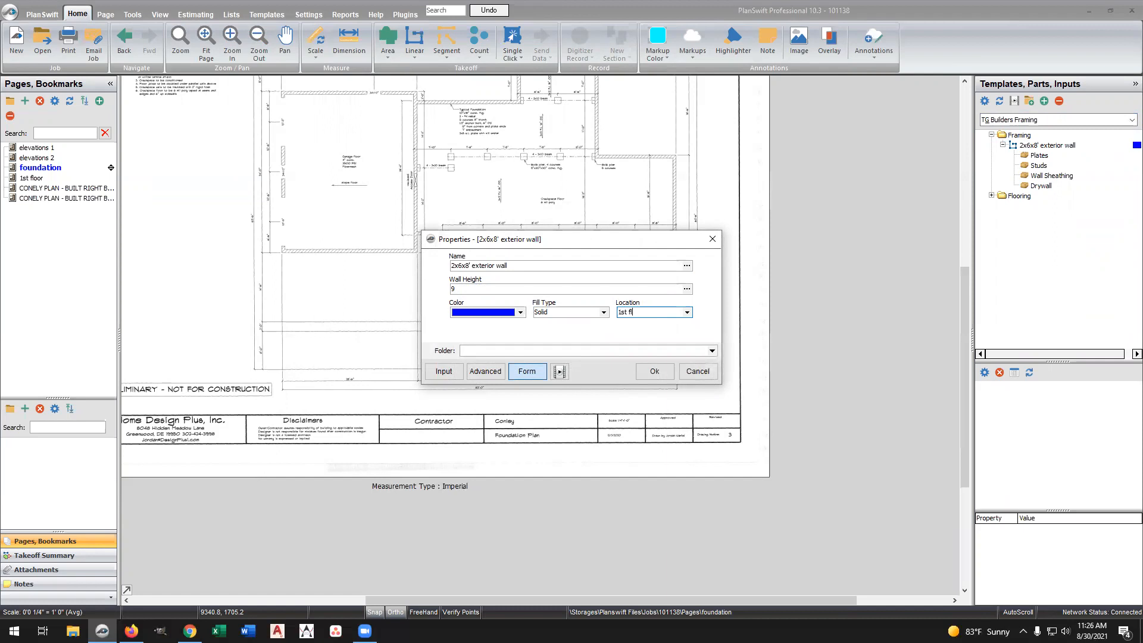
click(469, 352)
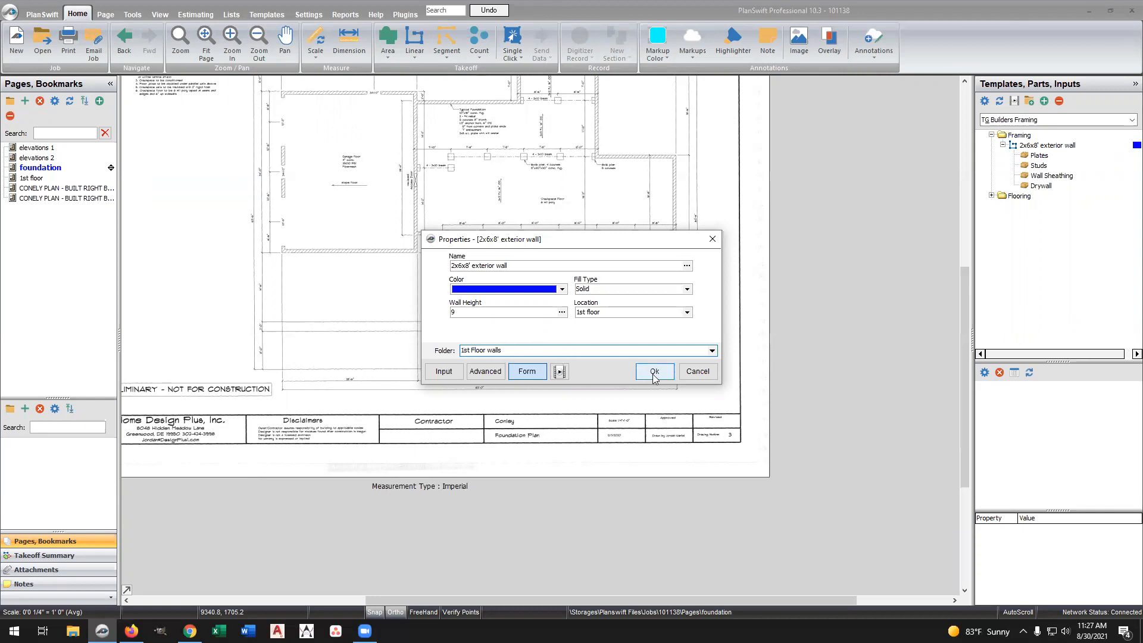
click(525, 265)
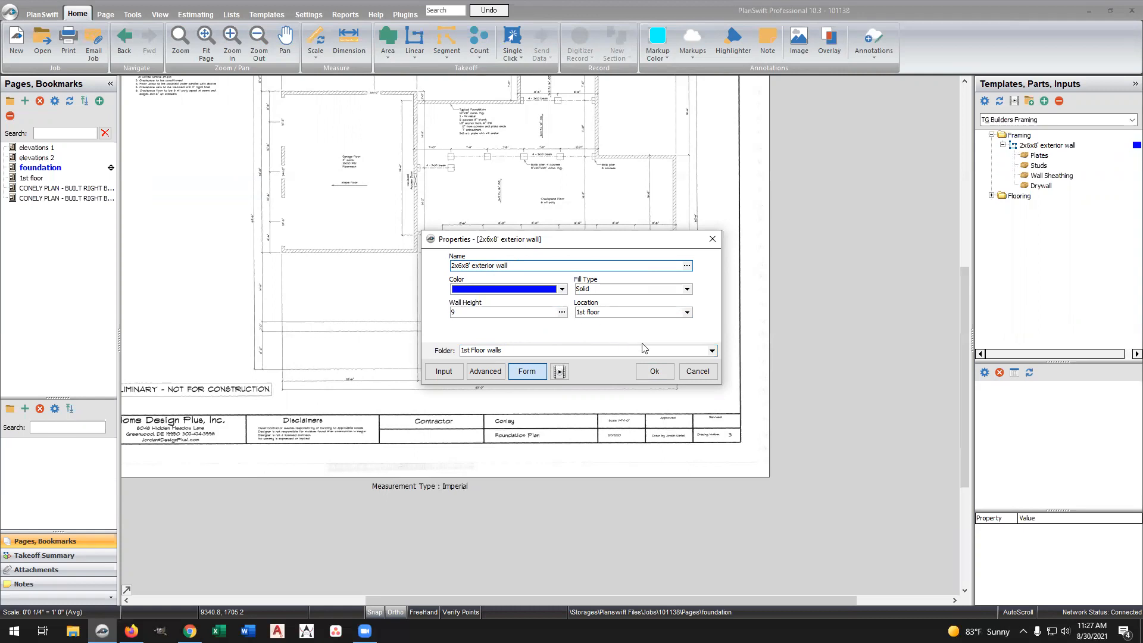
click(654, 371)
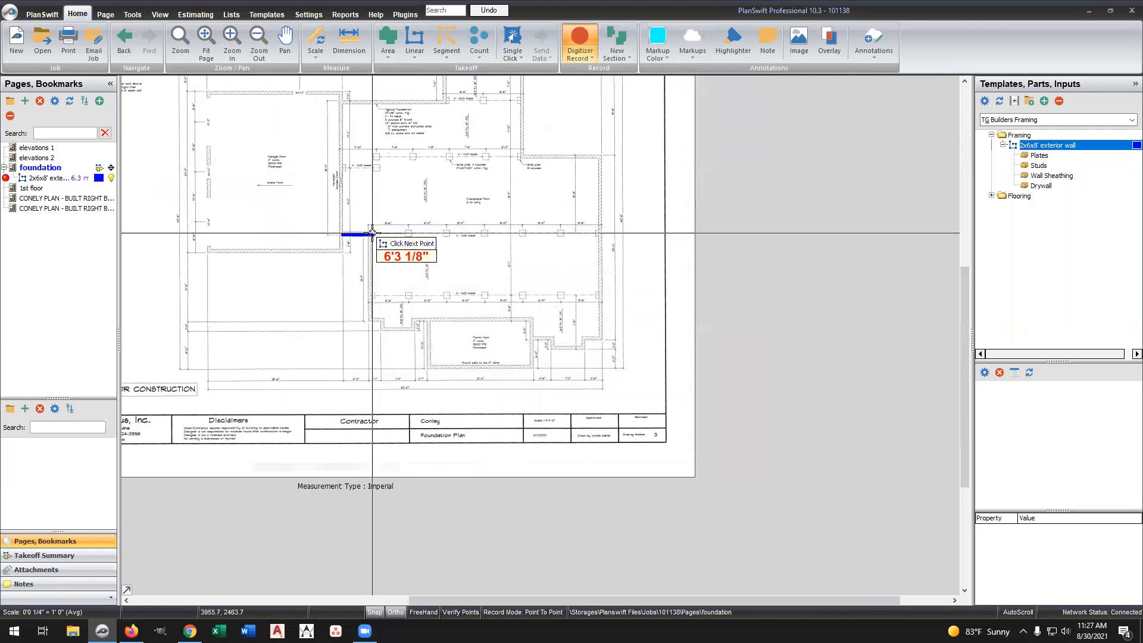
Trace about 41 ft of exterior wall on the foundation plan, from the garage side around the front bump-out to the porch, and stop recording
click(369, 234)
click(369, 319)
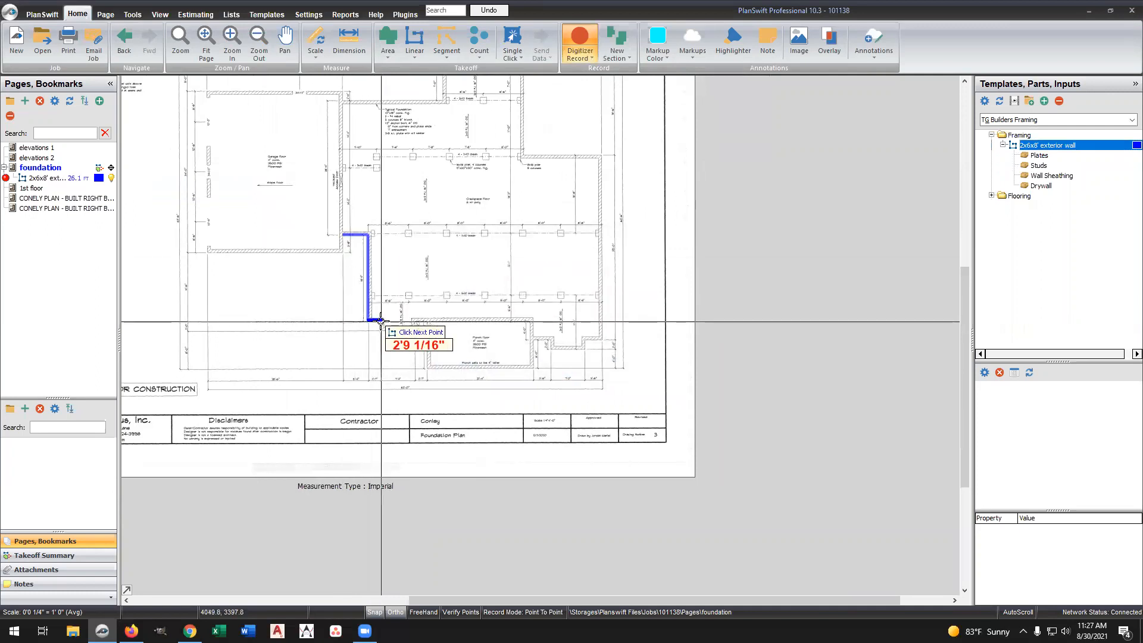
click(382, 320)
click(381, 332)
click(413, 332)
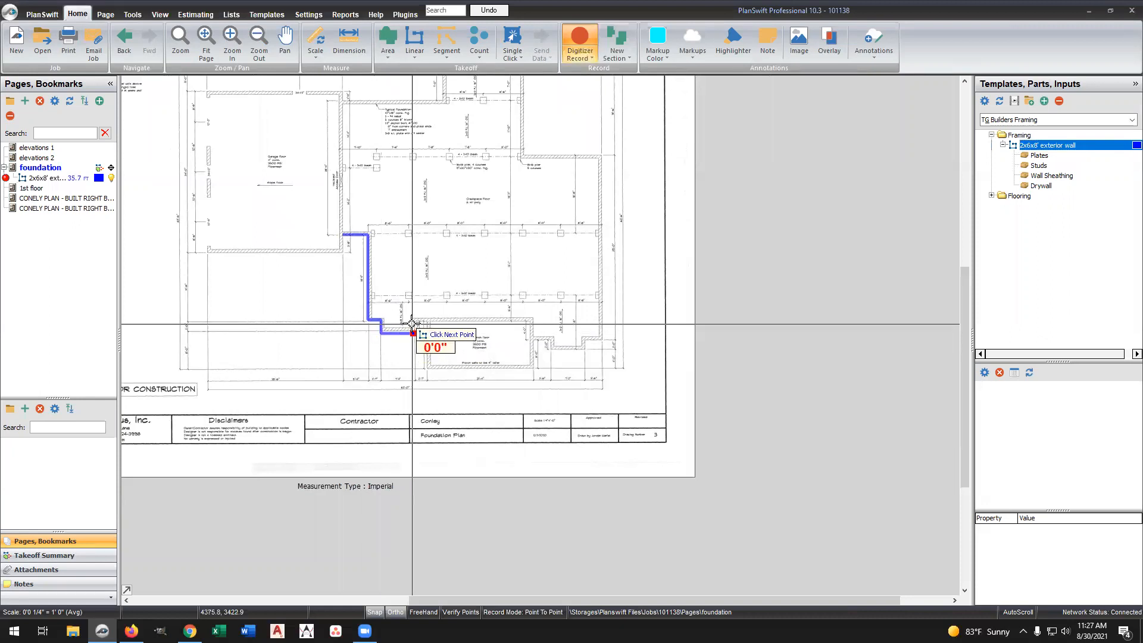
scroll(414, 325, up, 2)
click(414, 319)
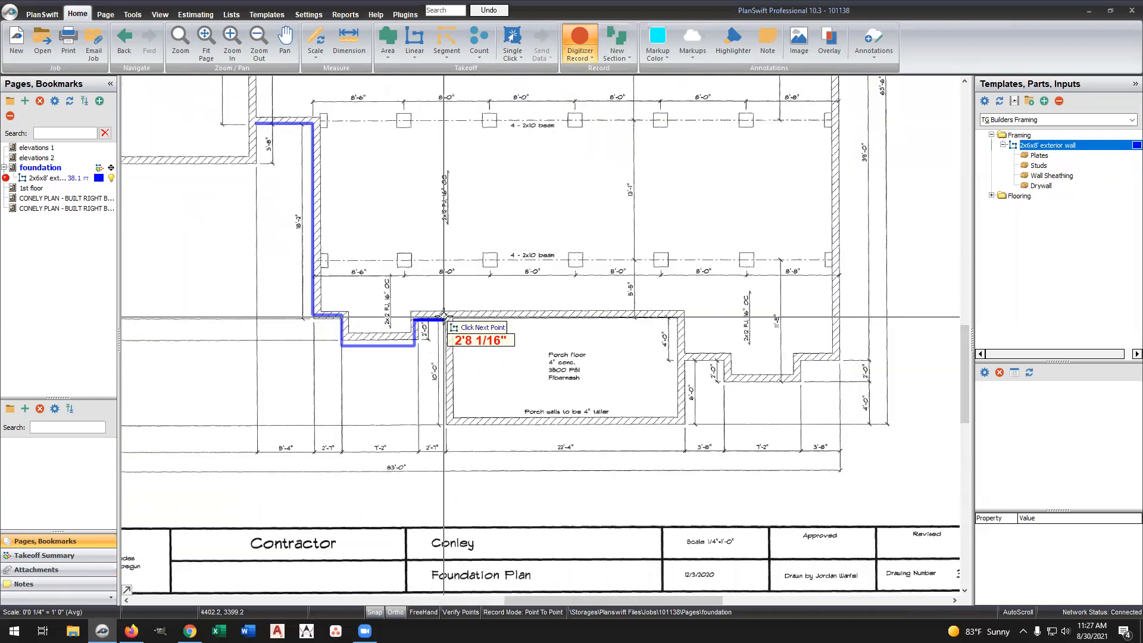
click(443, 319)
right_click(445, 319)
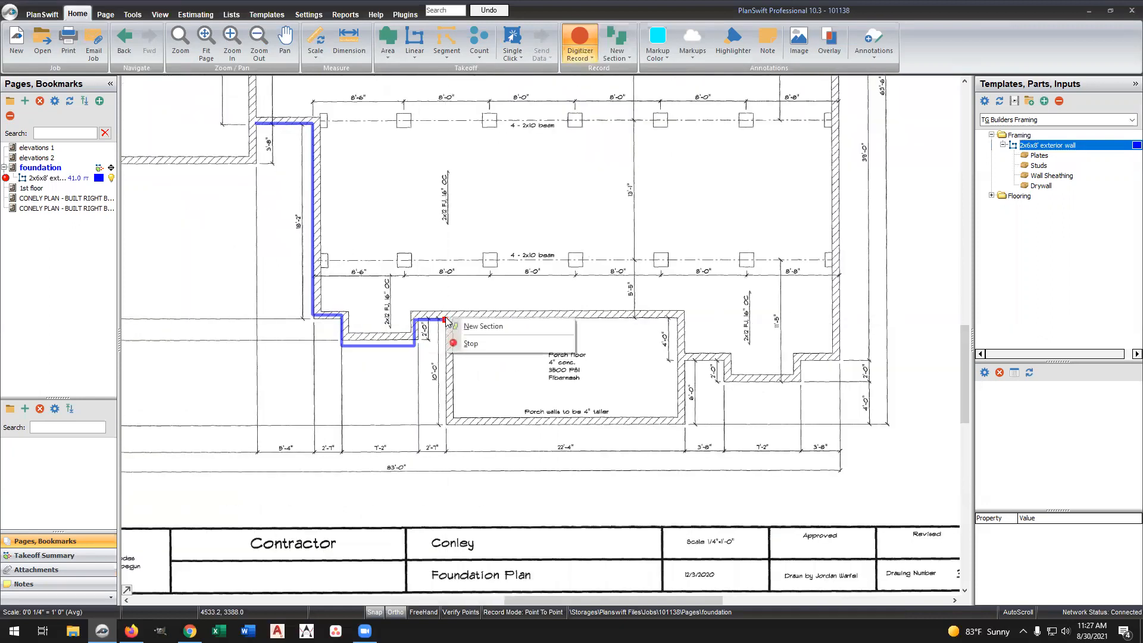
click(471, 344)
scroll(465, 271, down, 5)
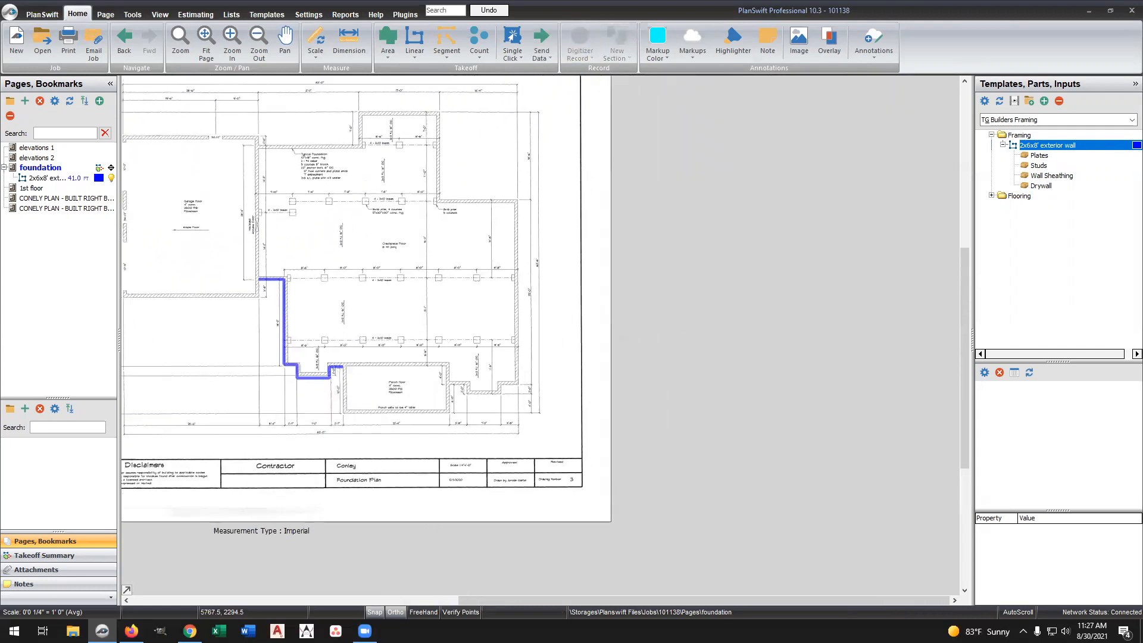
View the takeoff in the Test Folders estimate, expanding the 1st Floor walls folder and the 2x6x8' exterior wall
click(186, 15)
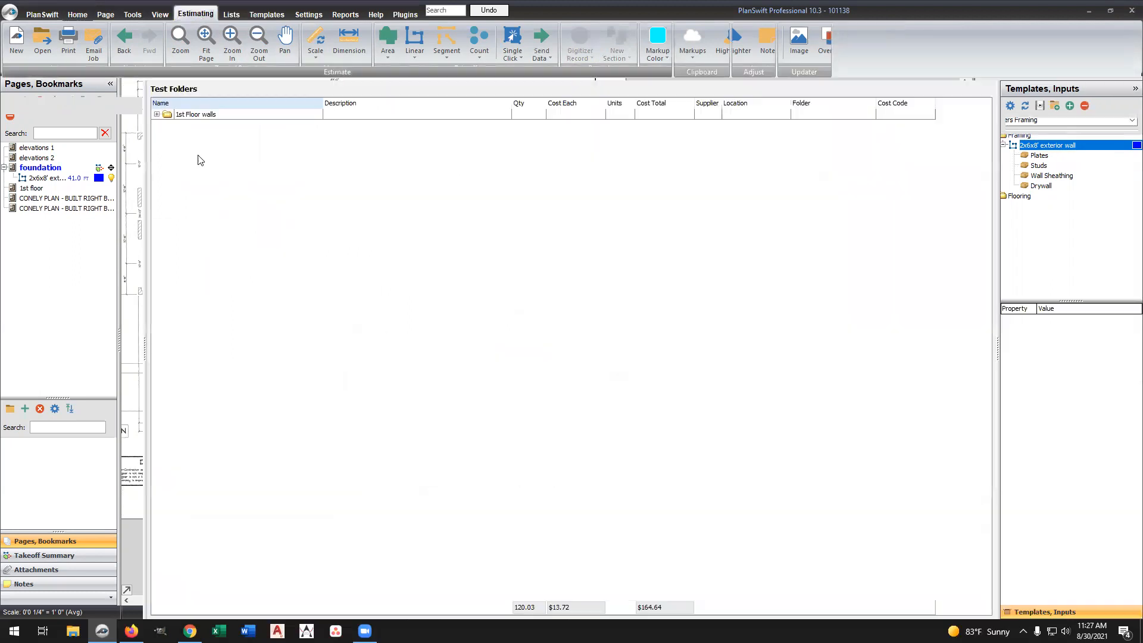
click(157, 114)
click(156, 114)
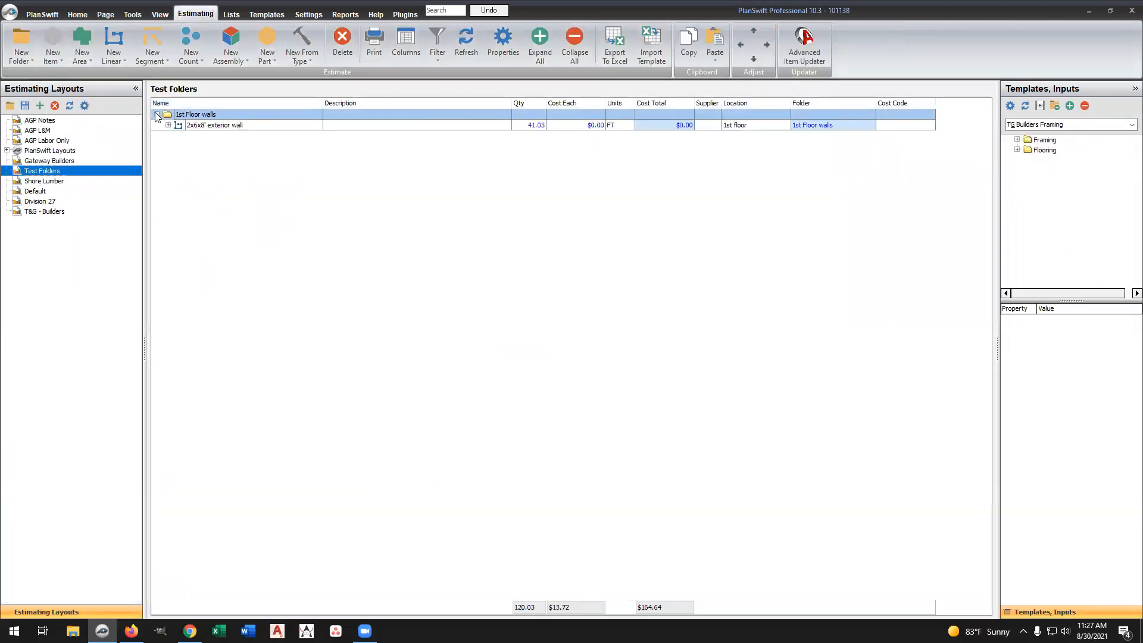
click(166, 125)
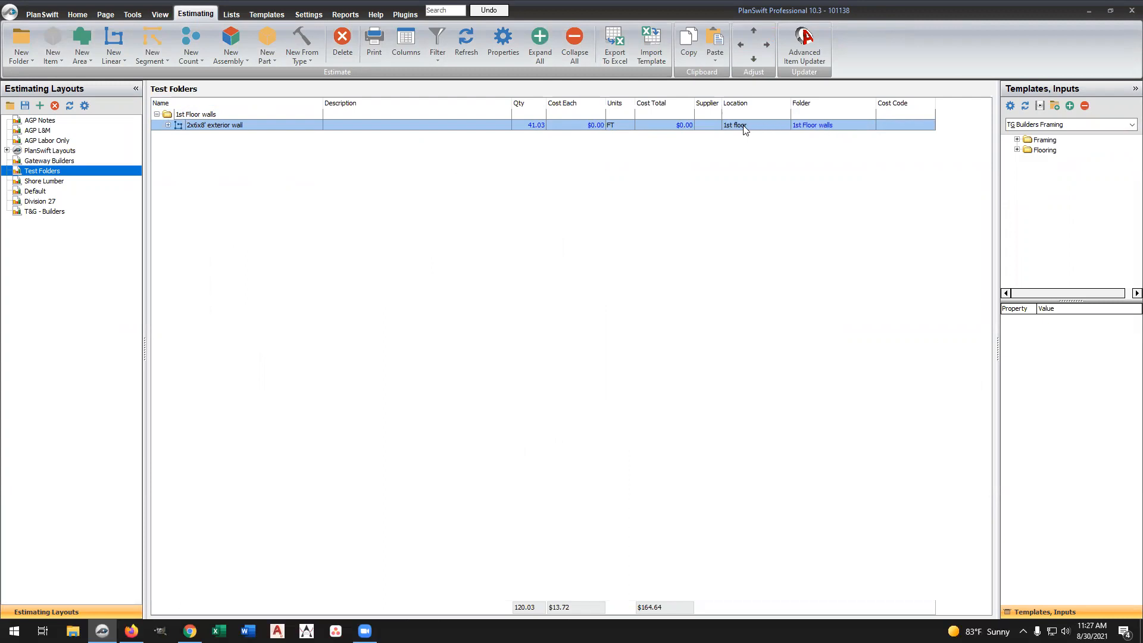
click(169, 125)
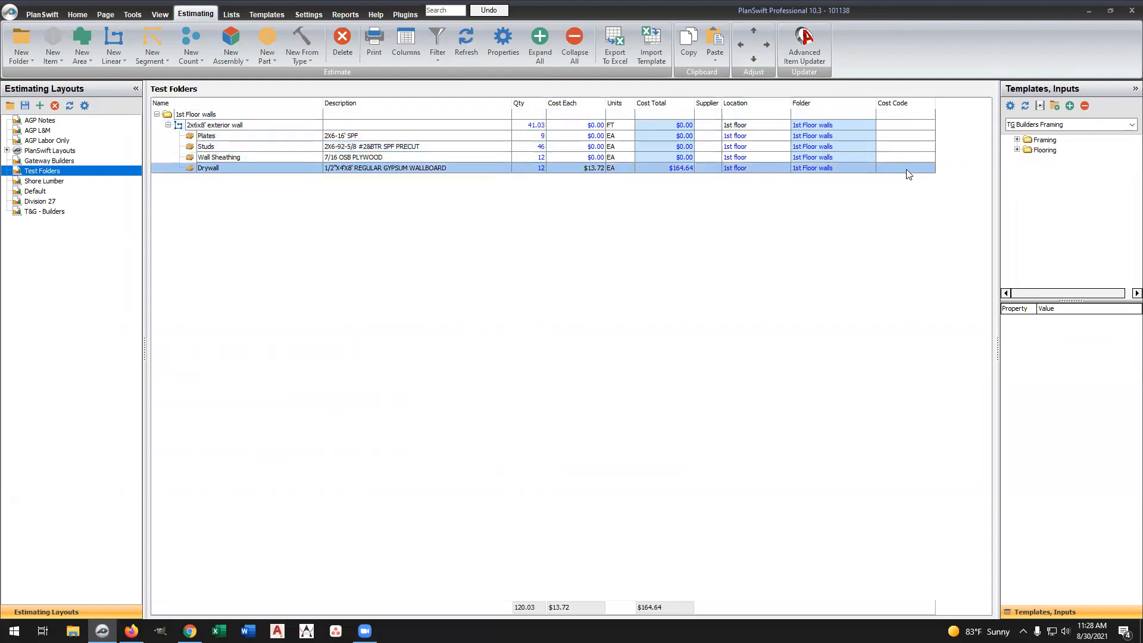
Examine the Cost Each and Cost Total values of the plates, studs, wall sheathing and drywall in the estimate
click(588, 157)
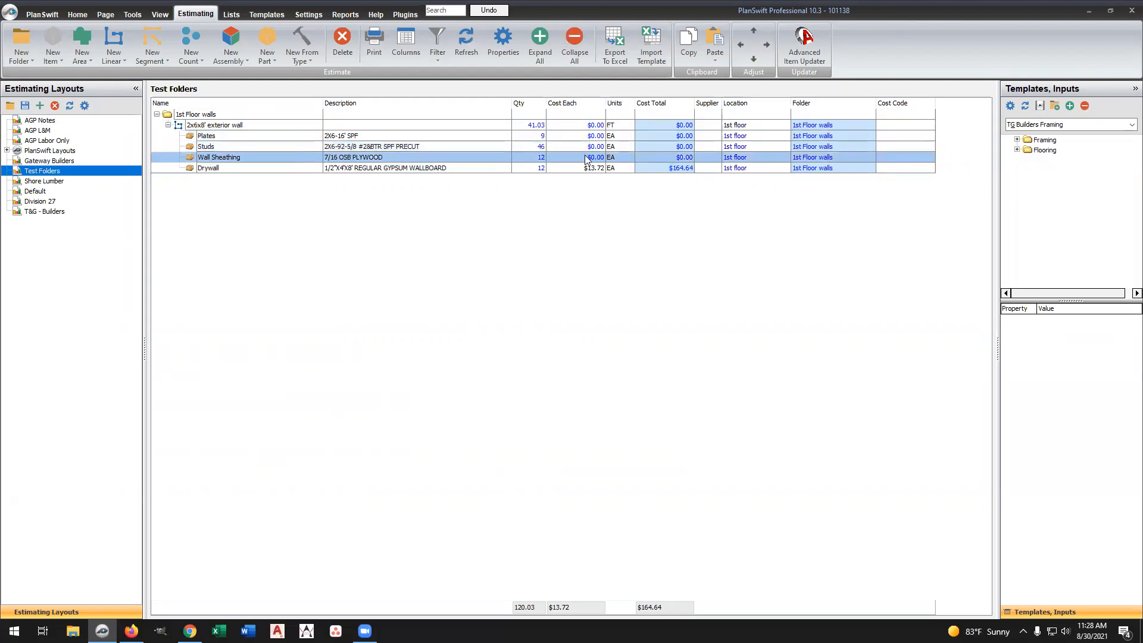
click(684, 137)
click(682, 150)
click(684, 157)
click(658, 169)
click(309, 195)
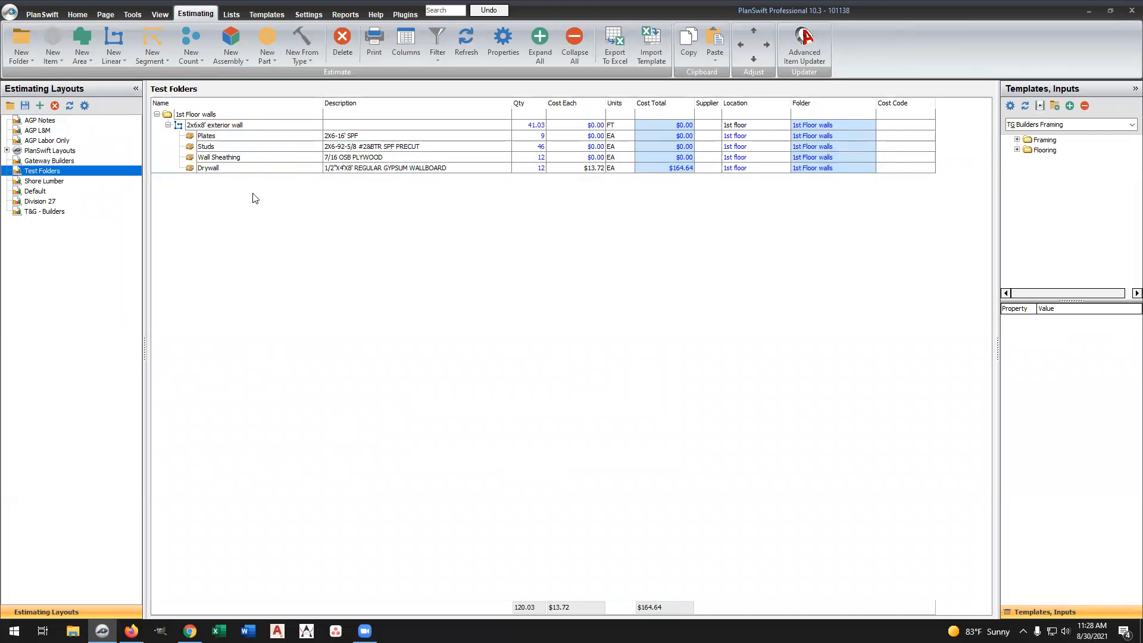
Create a new simple list named Cost Codes
click(232, 14)
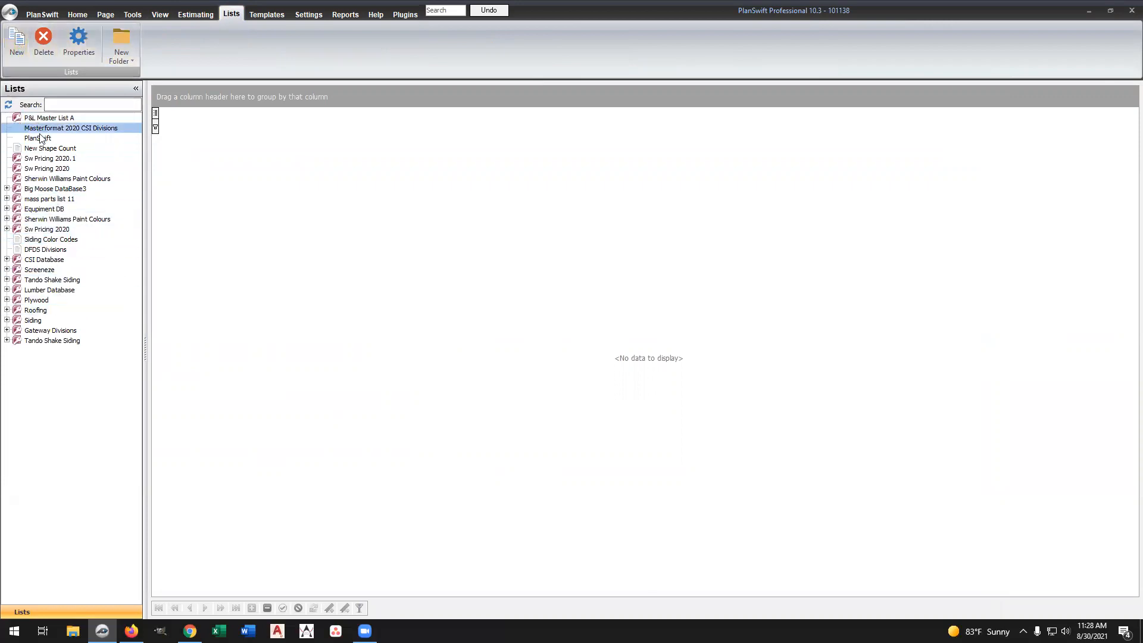
click(17, 38)
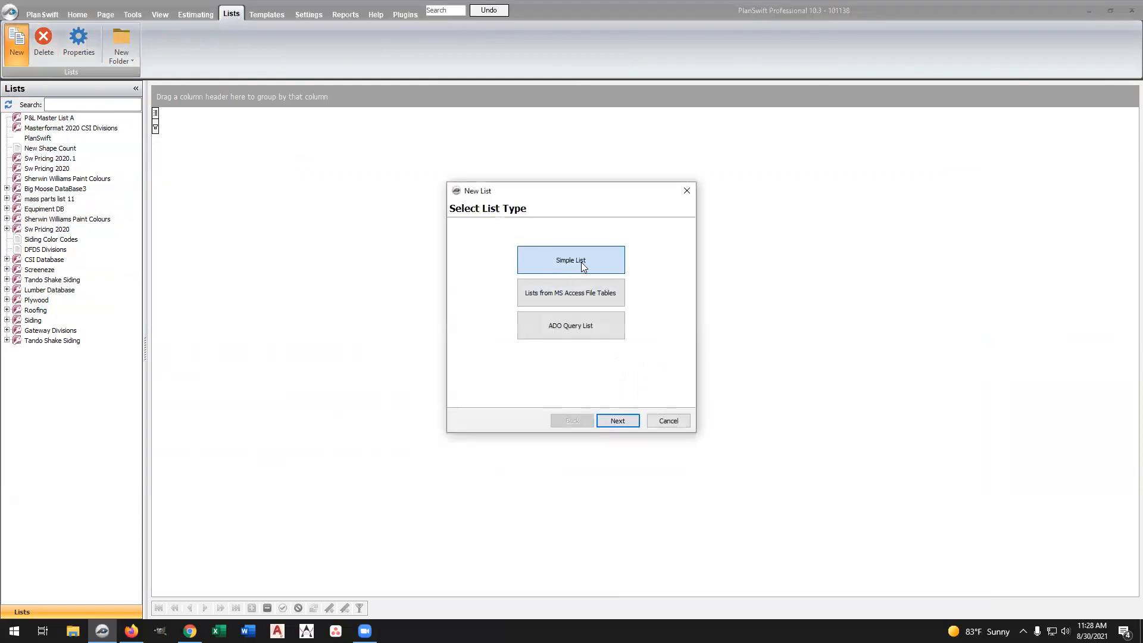
click(626, 423)
text(Cost Codes)
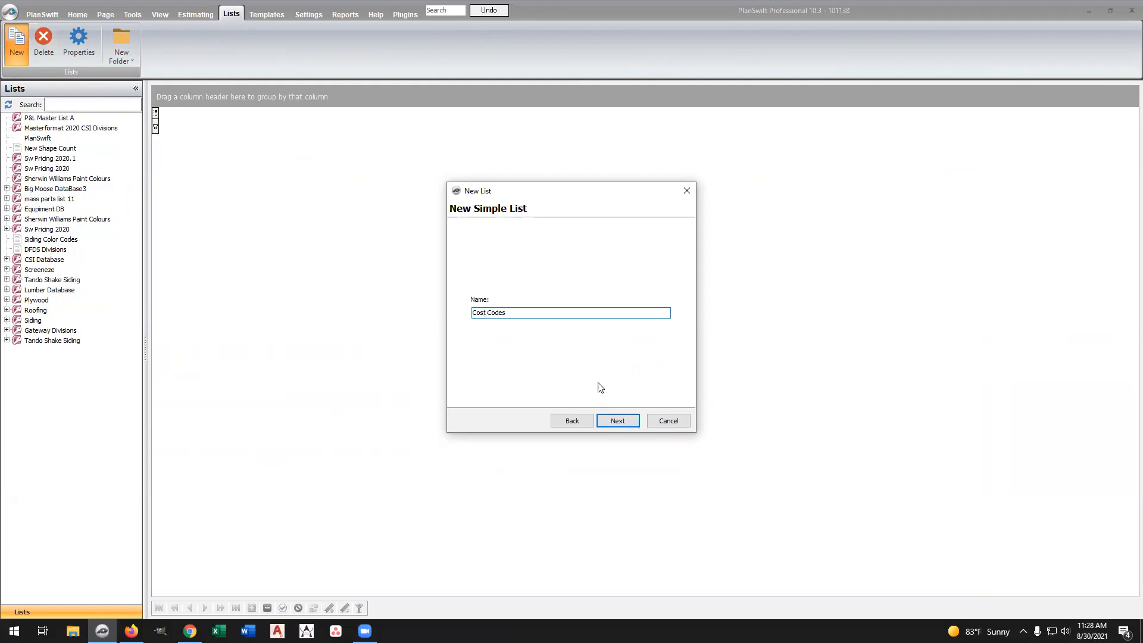
click(618, 420)
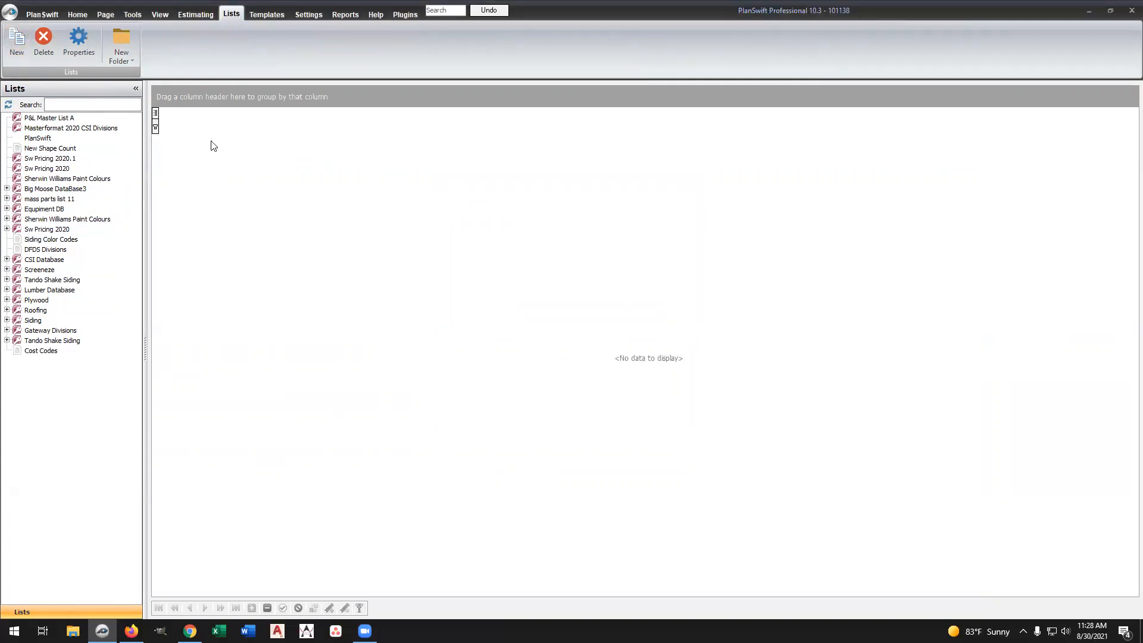
Fill the Cost Codes list with the entries 304576, 304577 and 304578, one per line
click(43, 352)
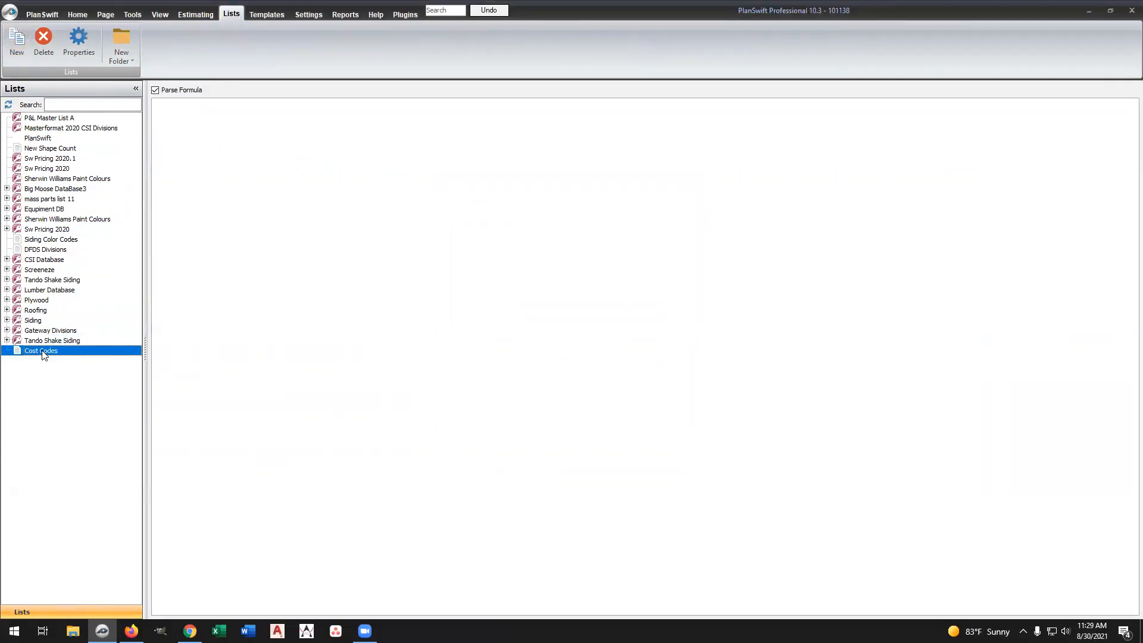
click(182, 121)
text(3045)
text(7)
text(30)
text(5)
key(BackSpace)
text(4577)
key(Return)
text(304578)
Open the advanced properties of the Plates part in the Test Folders estimate, at the Work Breakdown Structure group
click(142, 16)
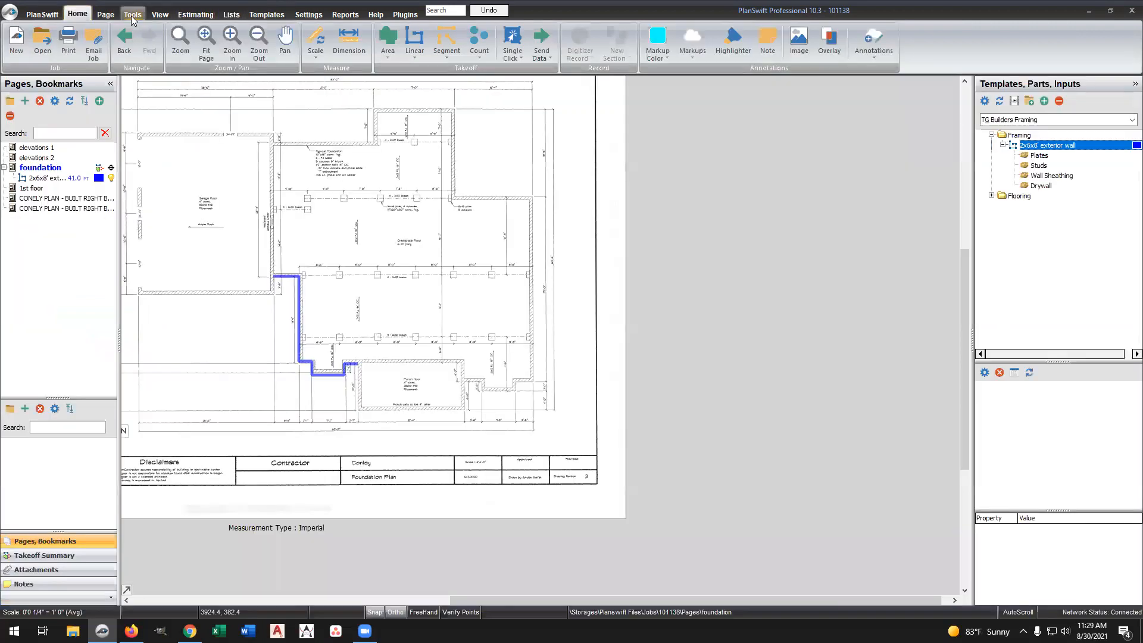
click(196, 14)
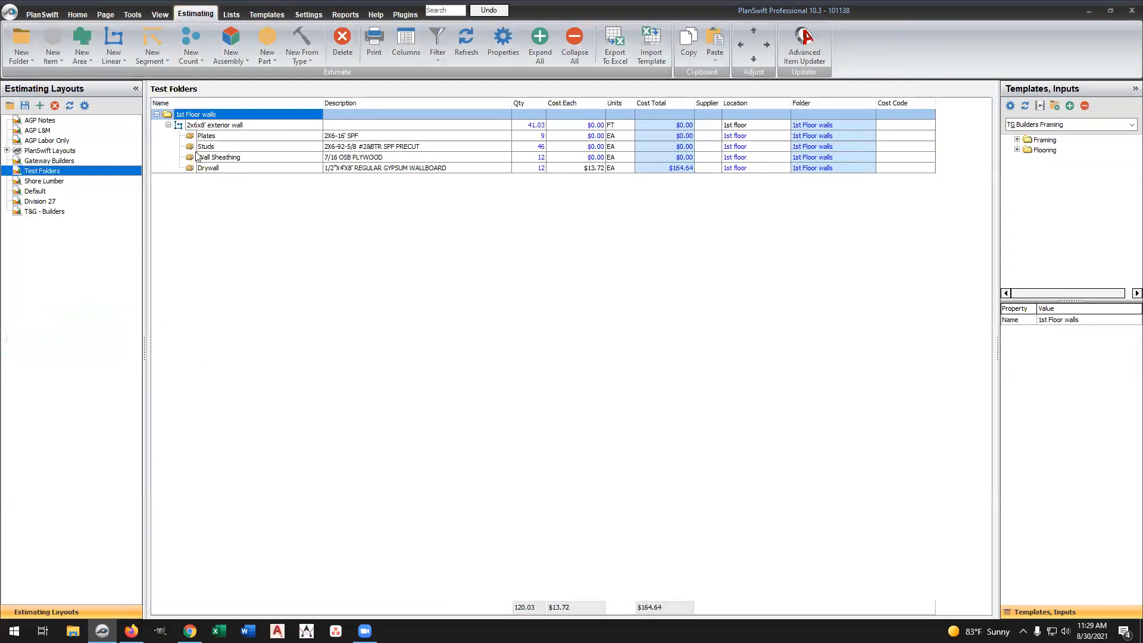
click(216, 135)
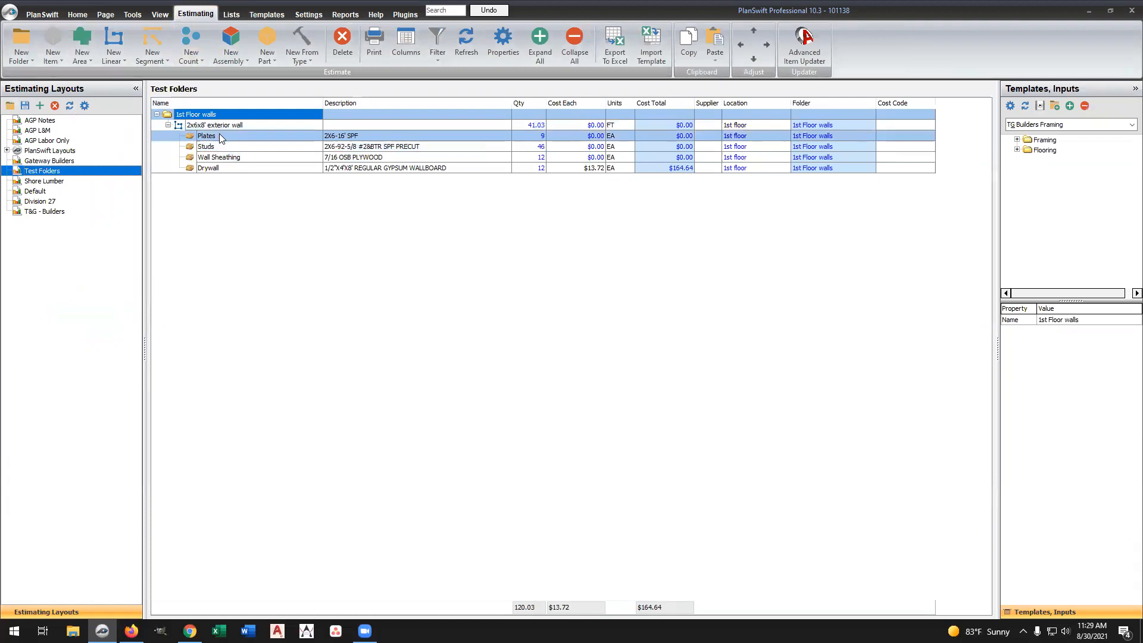
click(219, 135)
double_click(221, 138)
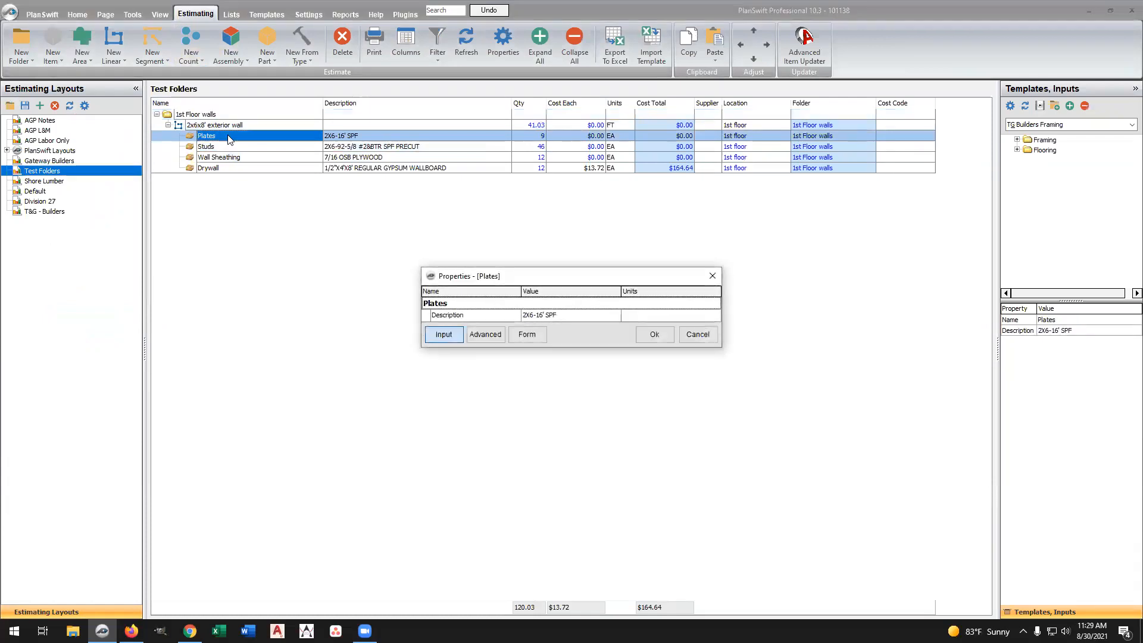
click(486, 335)
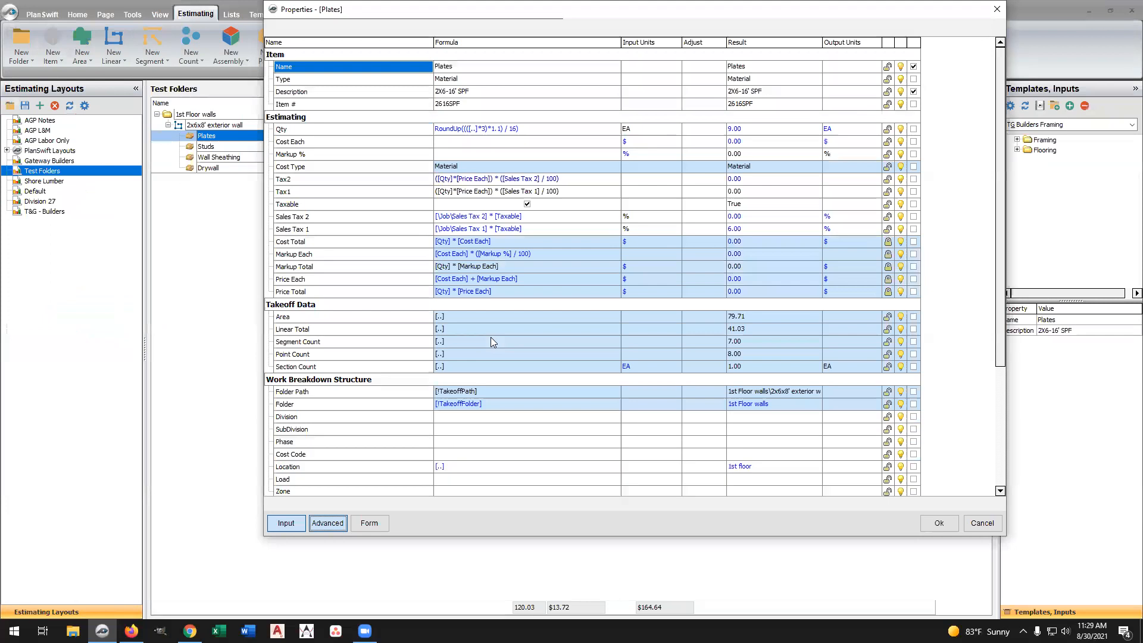
scroll(402, 298, down, 3)
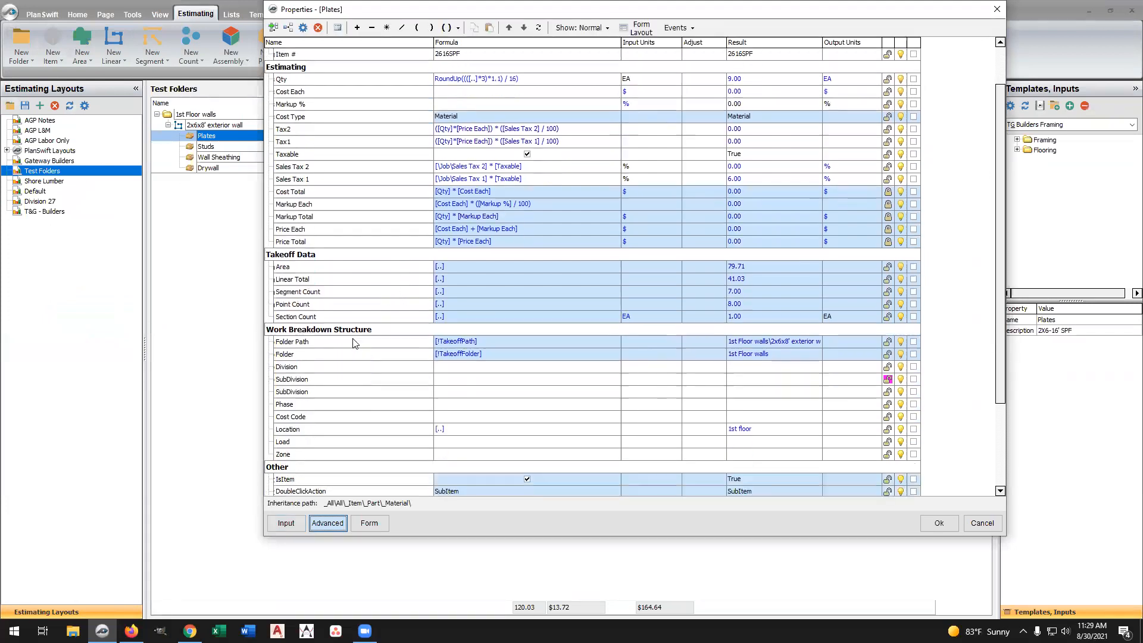
Edit the Cost Code property of Plates to use list type List with the Cost Codes list as its source
double_click(357, 380)
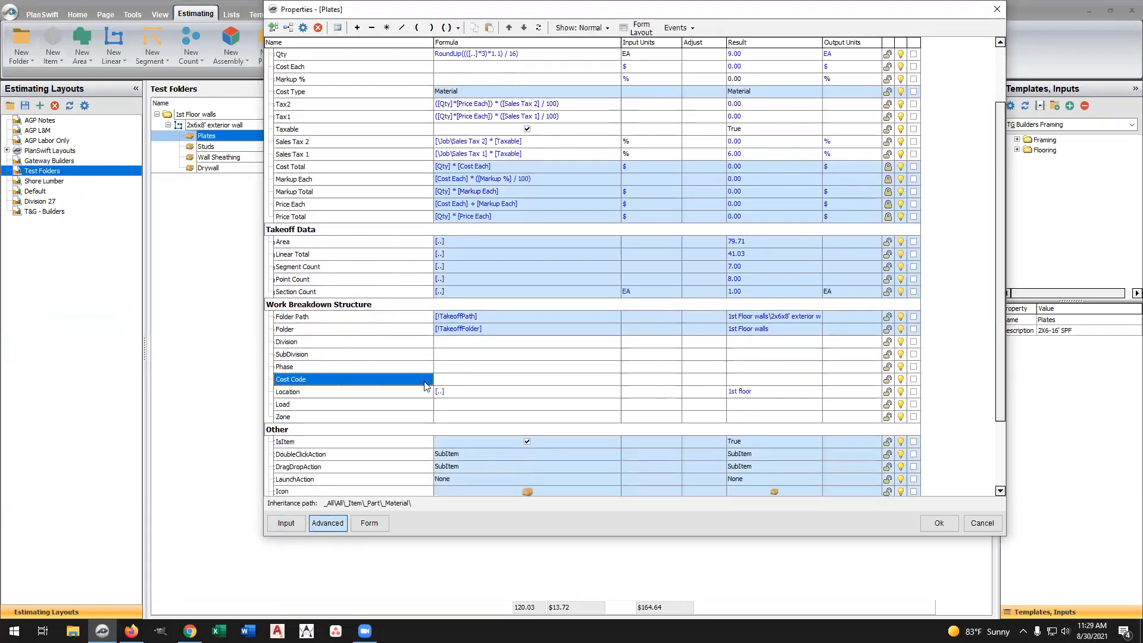
click(744, 105)
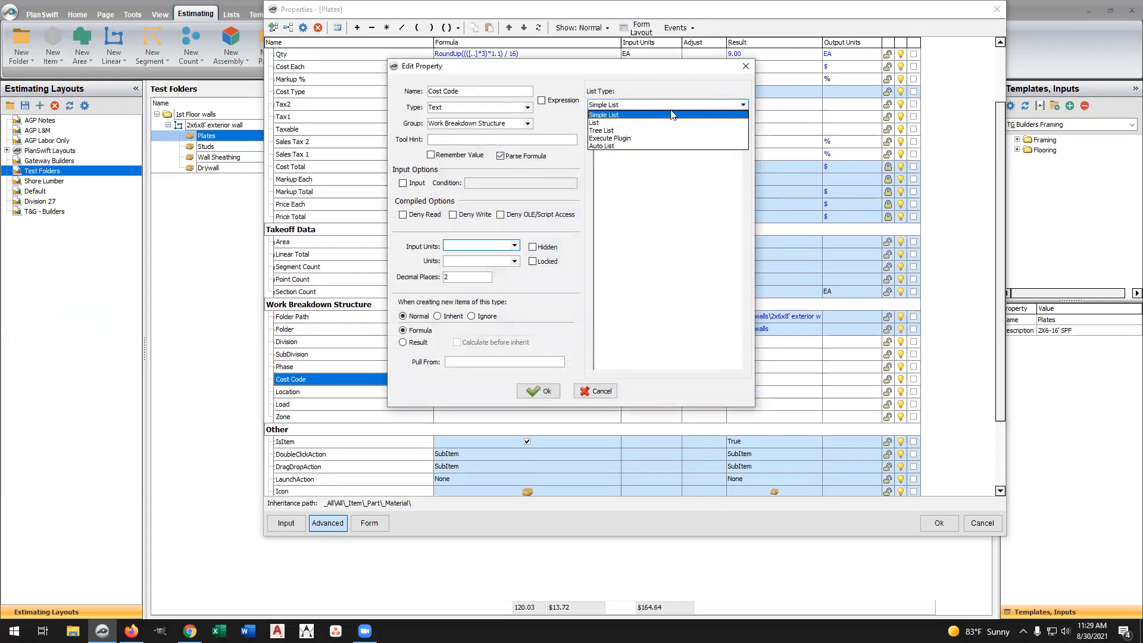
click(619, 125)
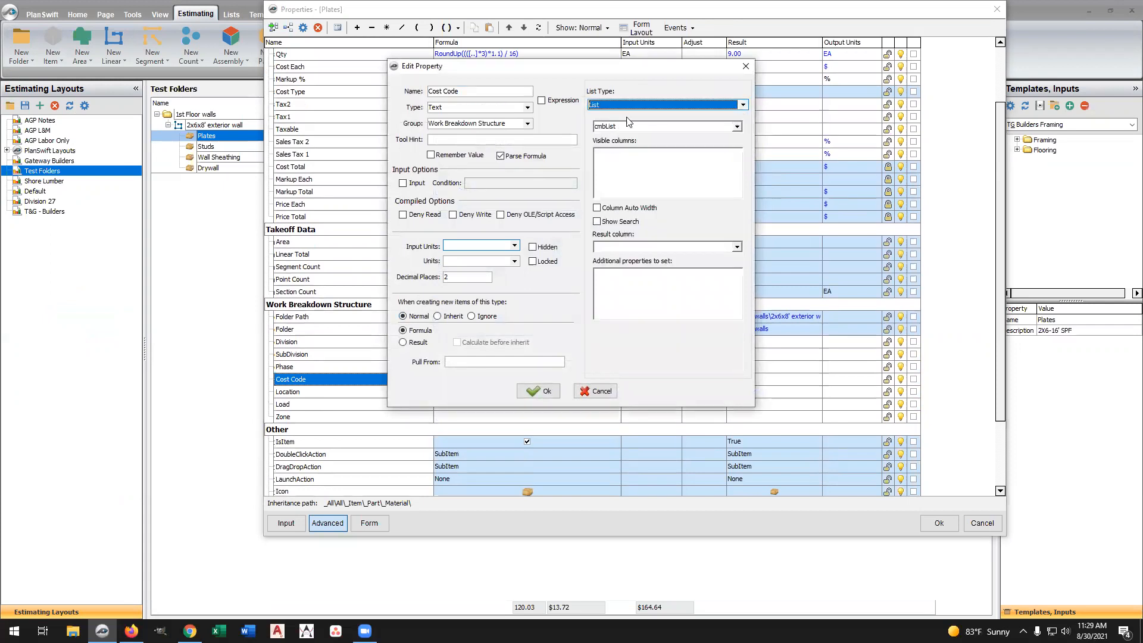
click(738, 126)
drag(738, 161, 739, 205)
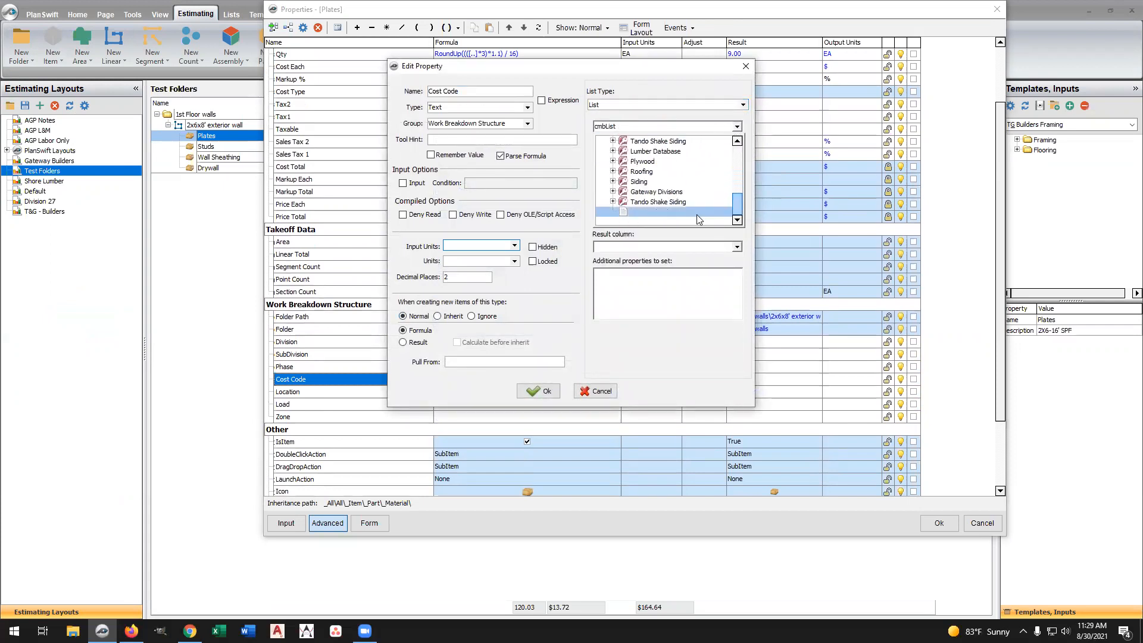
click(685, 217)
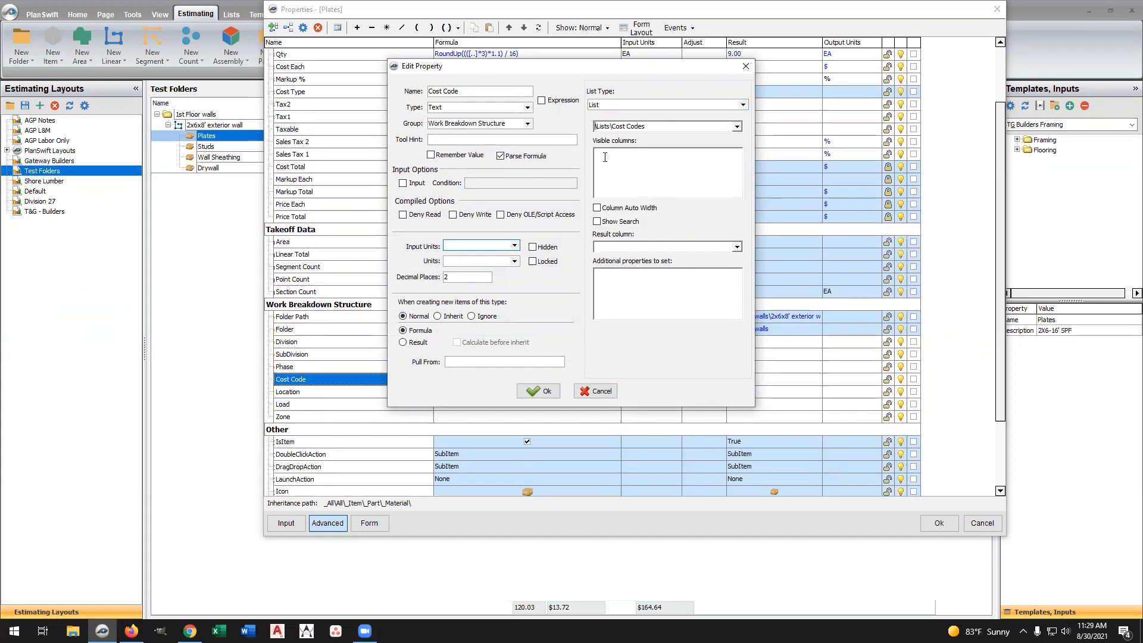
click(543, 393)
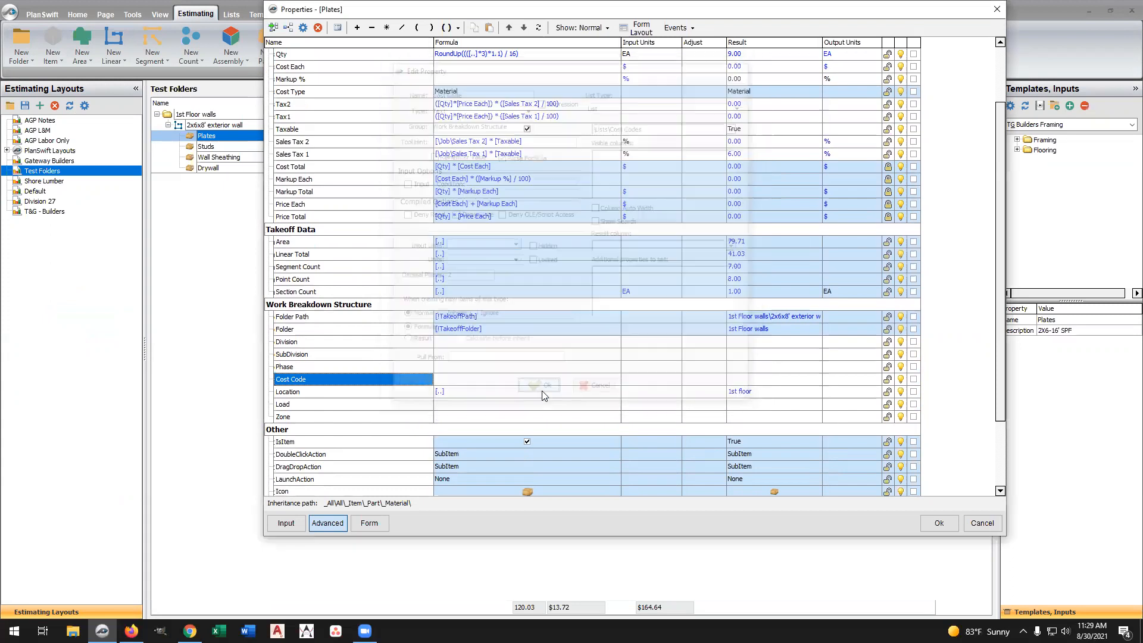
Assign cost code 304576 to the Plates part and save its properties
click(515, 381)
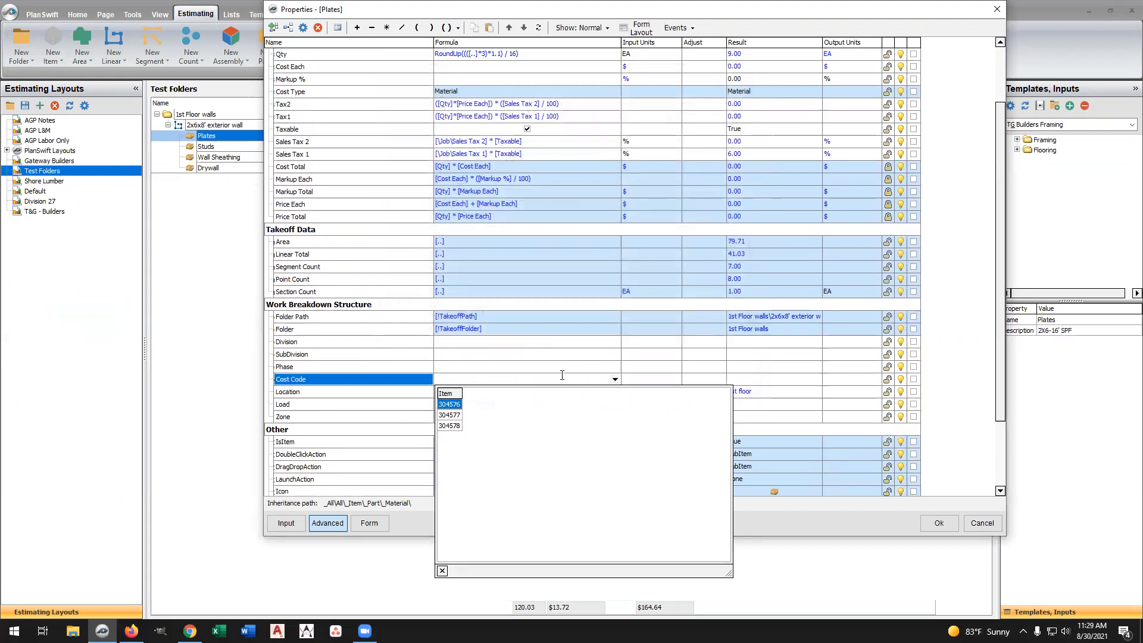
click(450, 405)
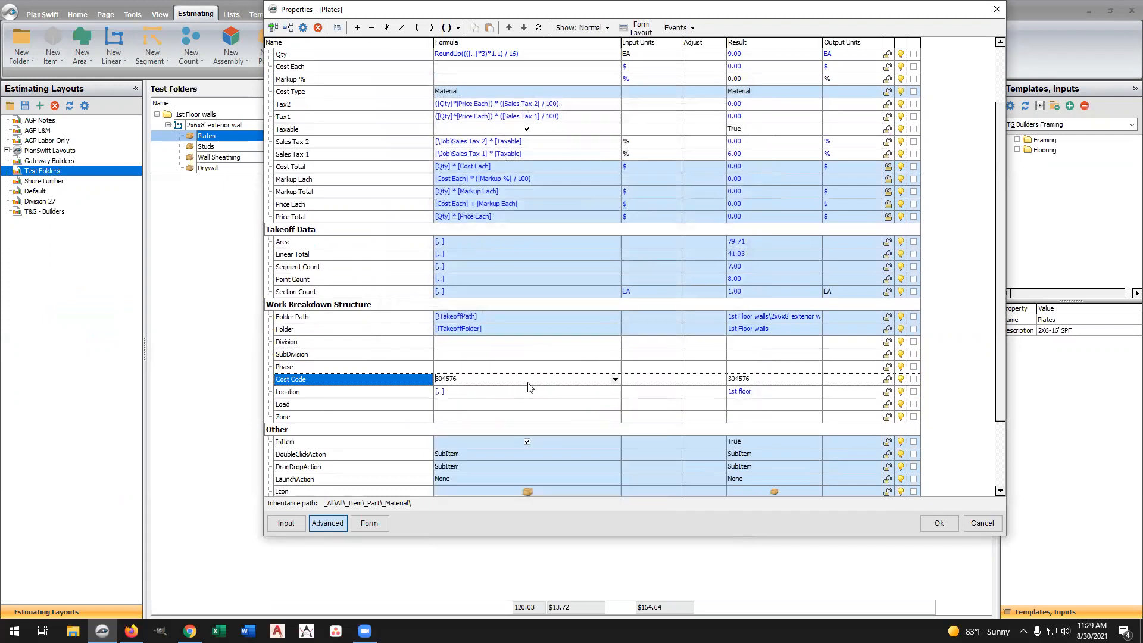
click(939, 523)
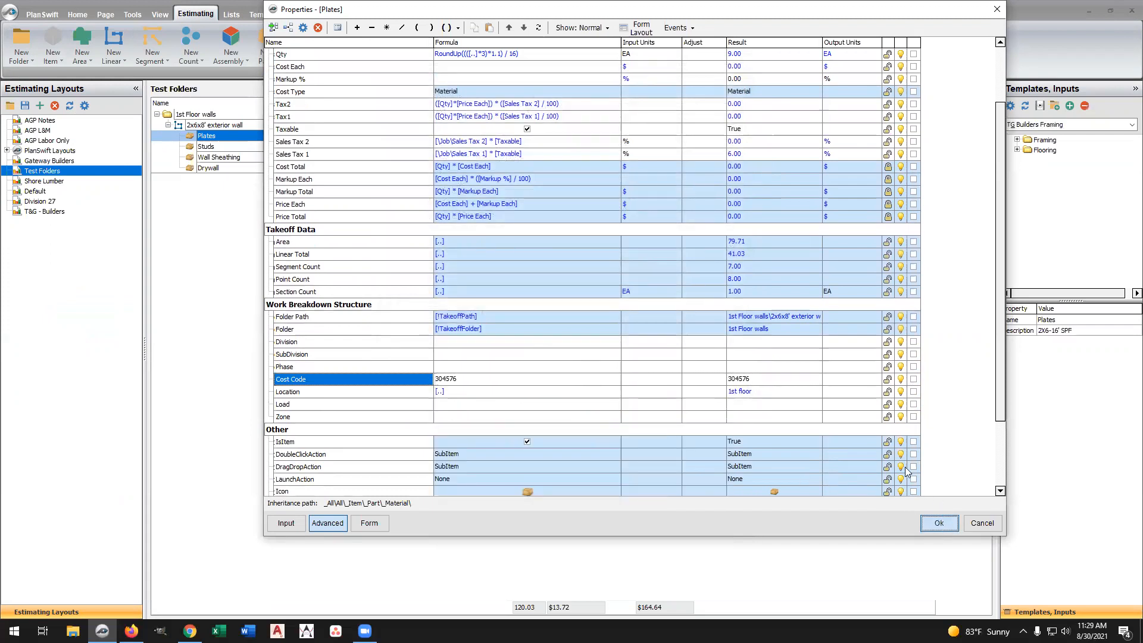
drag(908, 135, 906, 152)
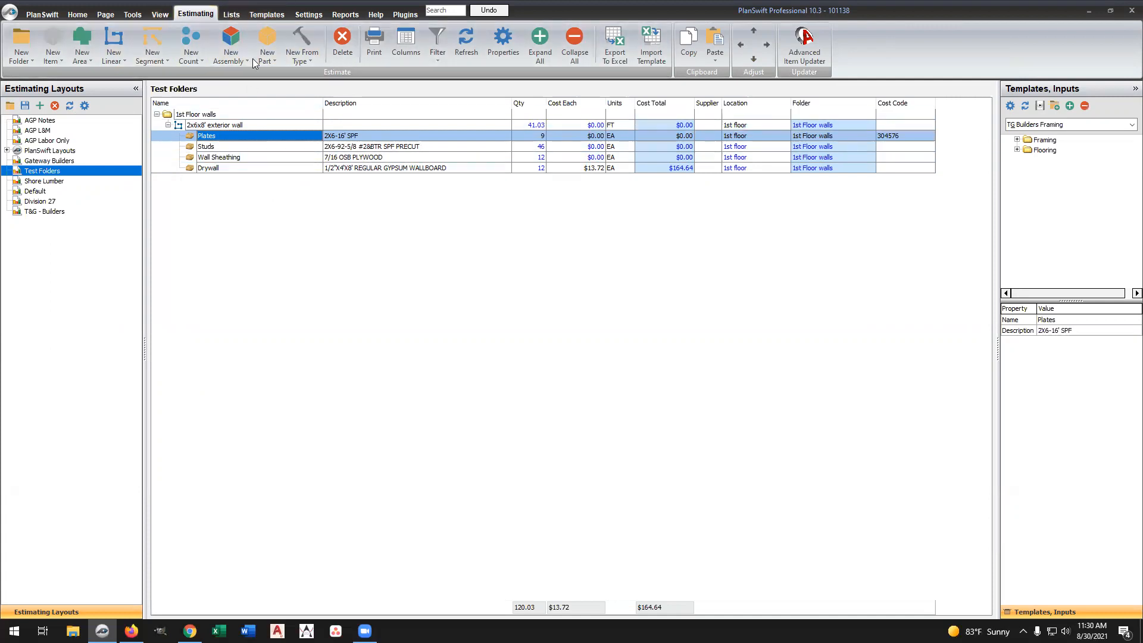
click(309, 14)
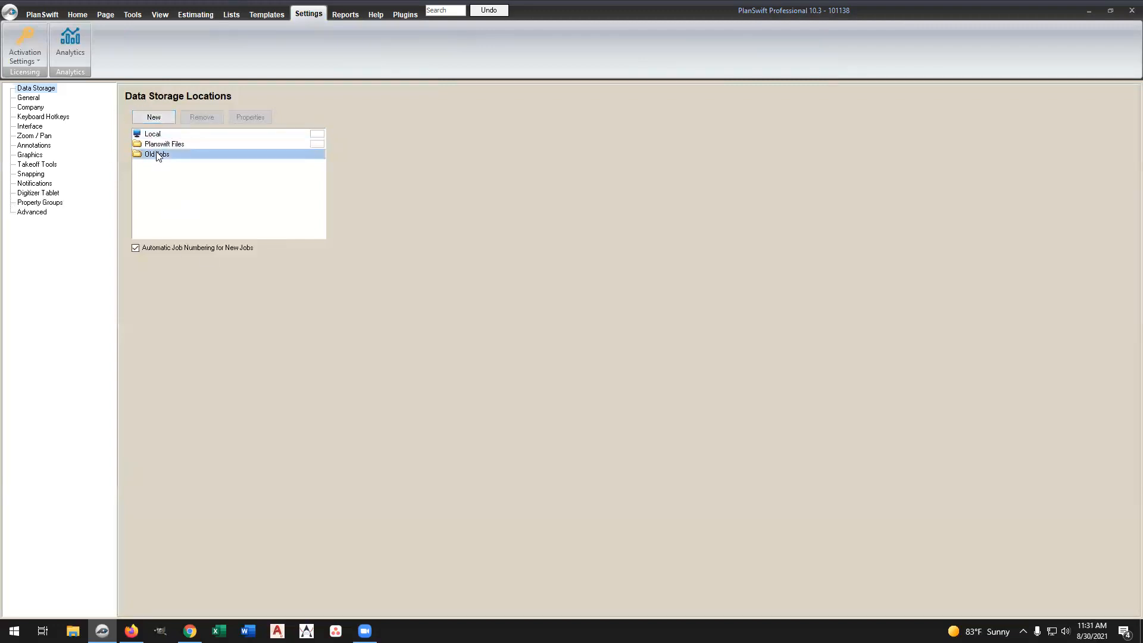
click(155, 118)
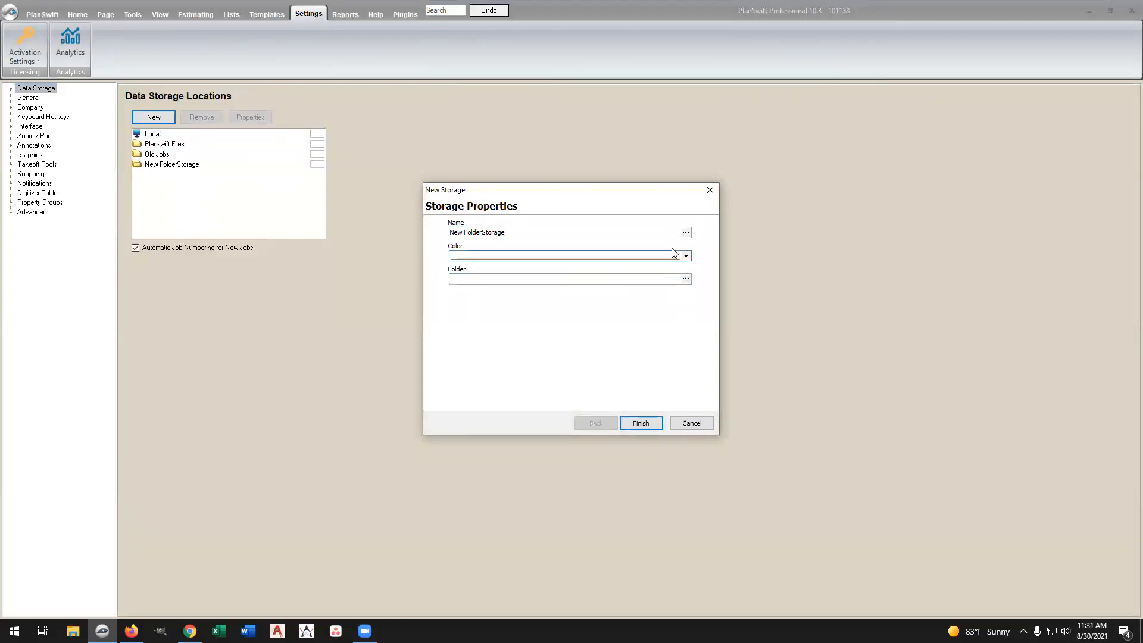
click(686, 232)
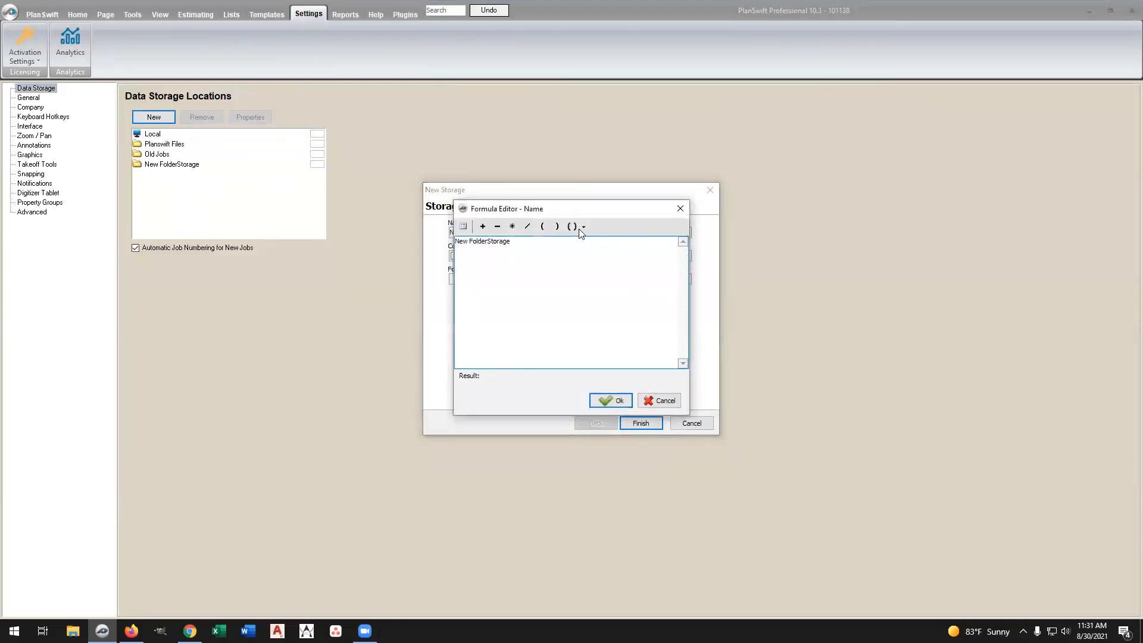
click(660, 400)
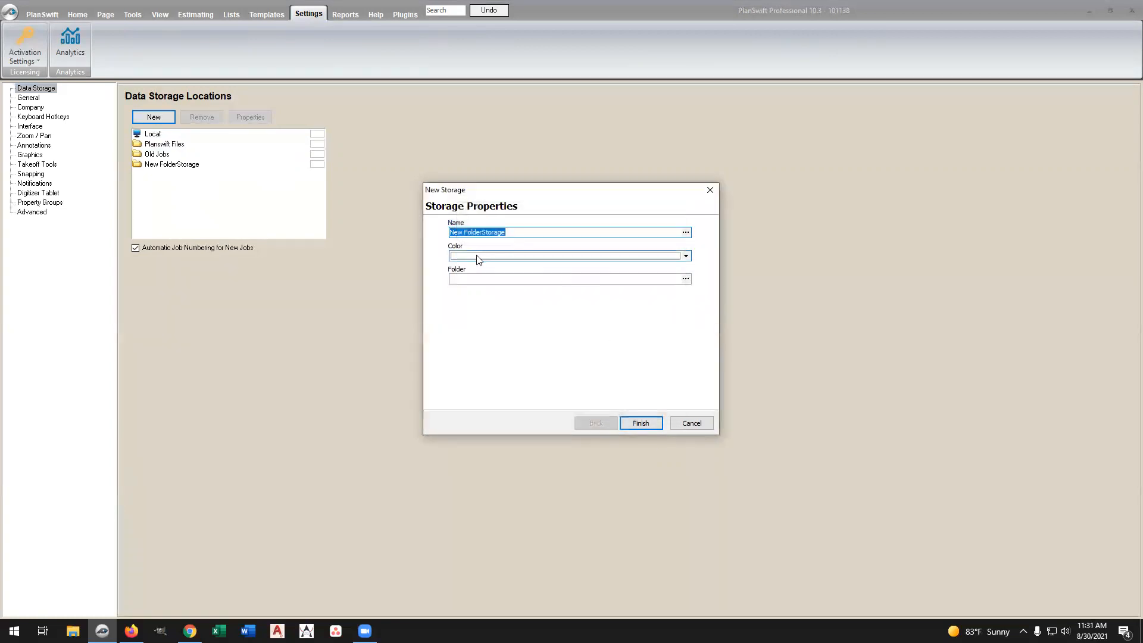
click(686, 278)
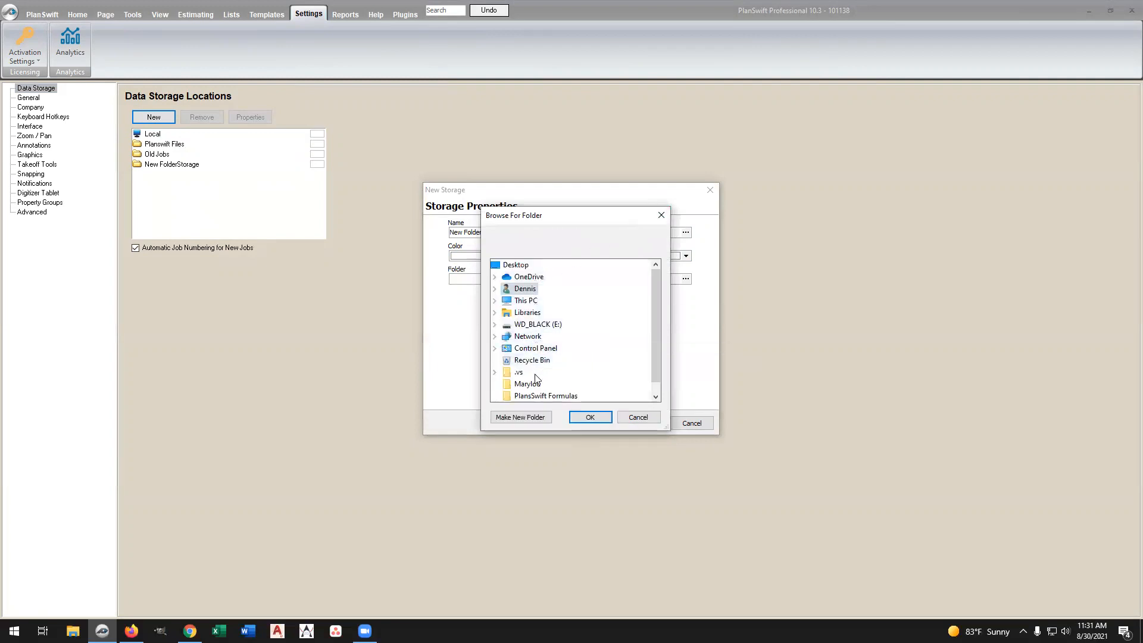
scroll(536, 379, down, 1)
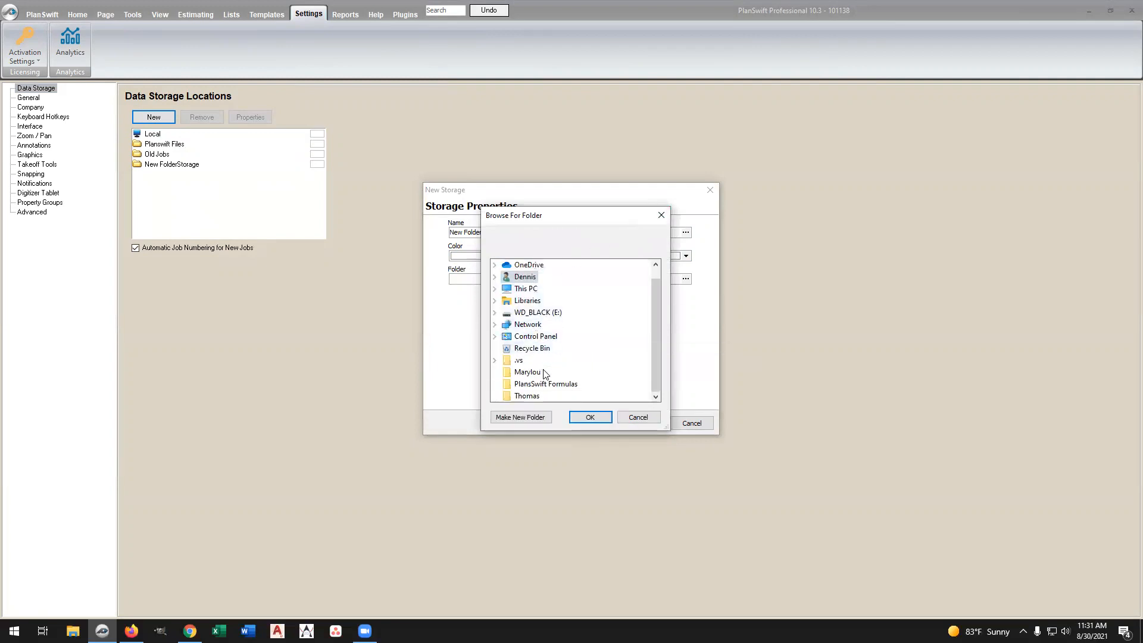
click(638, 418)
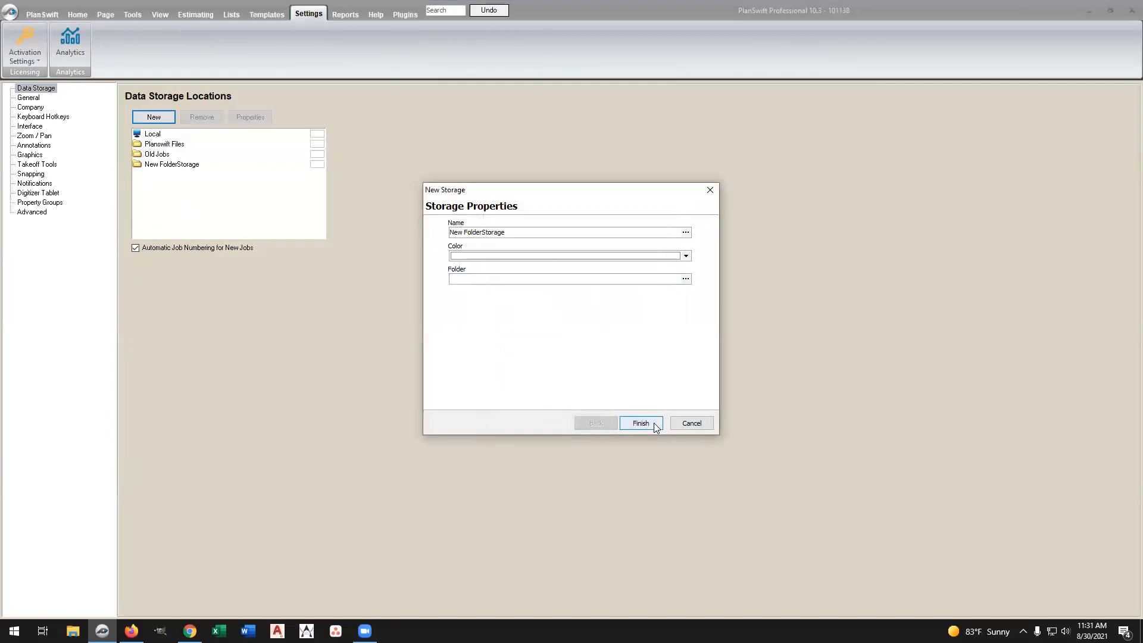
click(700, 425)
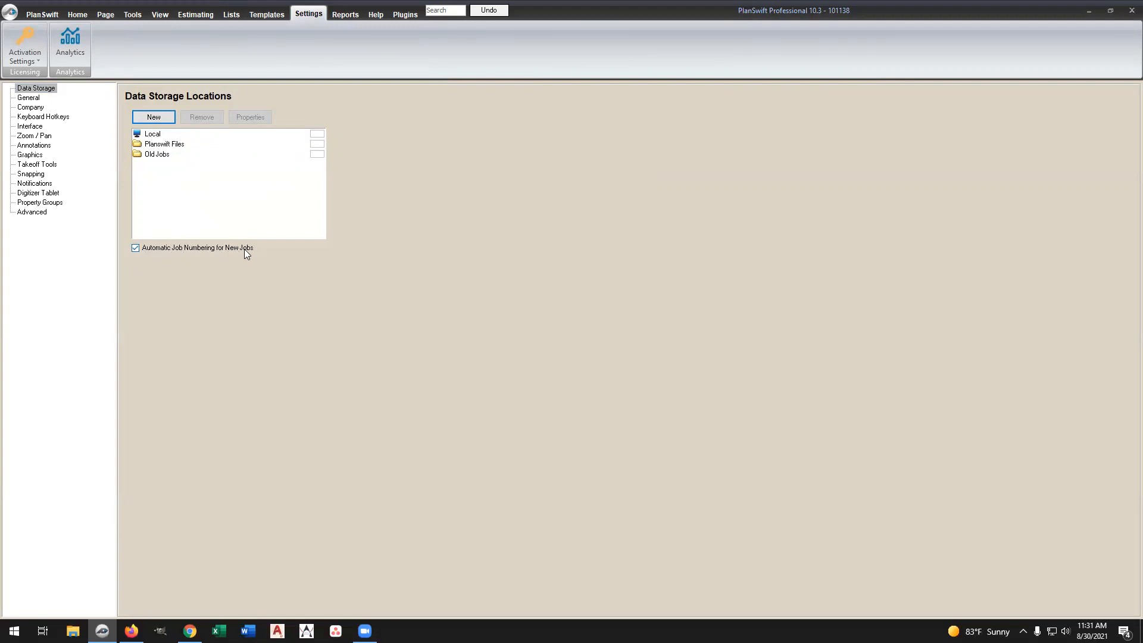
Examine the automatic job numbering option and the General, Keyboard Hotkeys, Interface, Zoom / Pan and Annotations settings
click(134, 248)
click(28, 98)
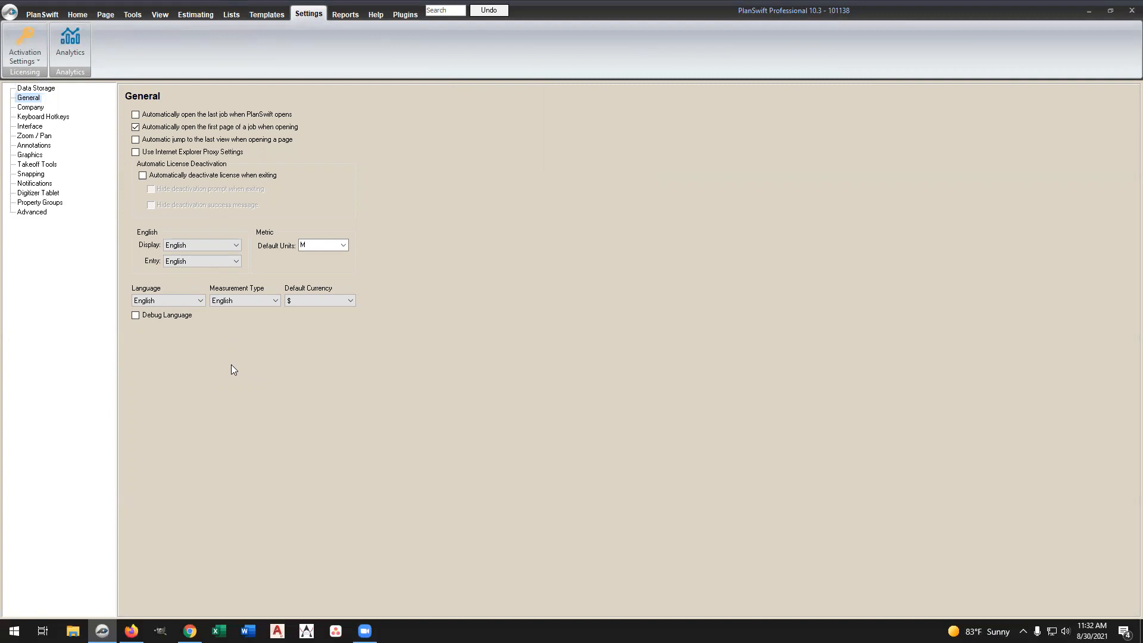
click(34, 117)
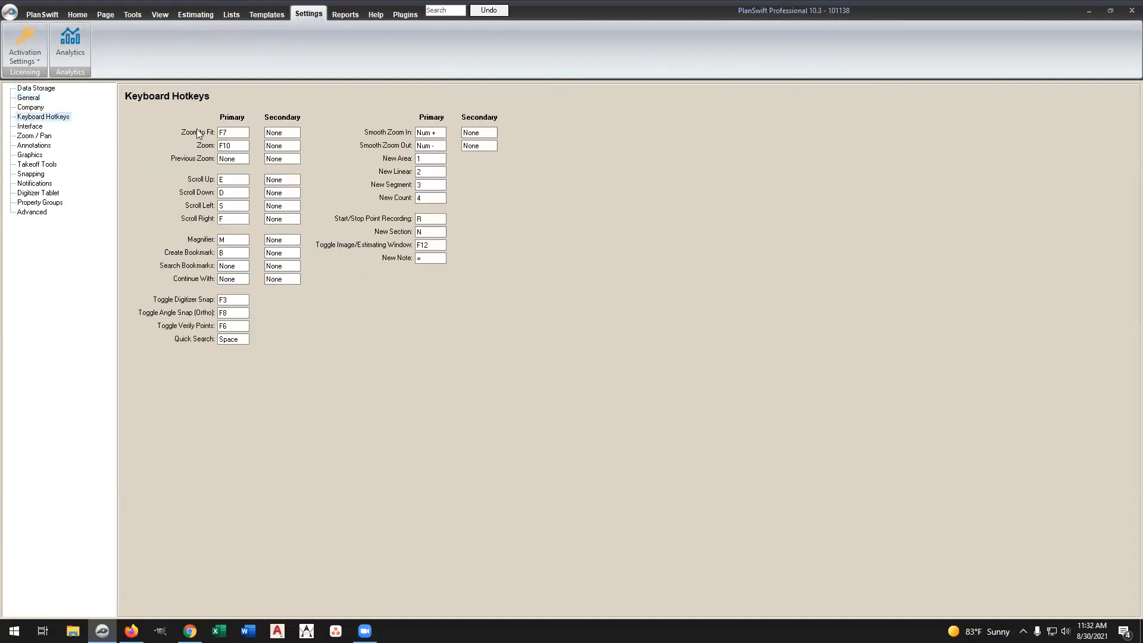
click(31, 128)
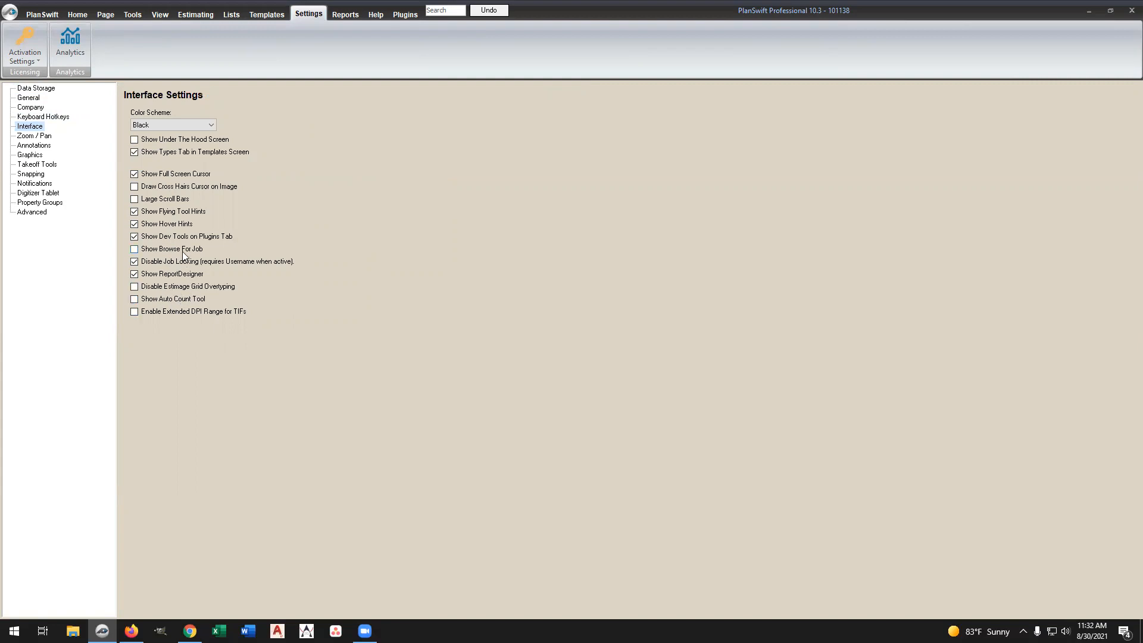
click(30, 137)
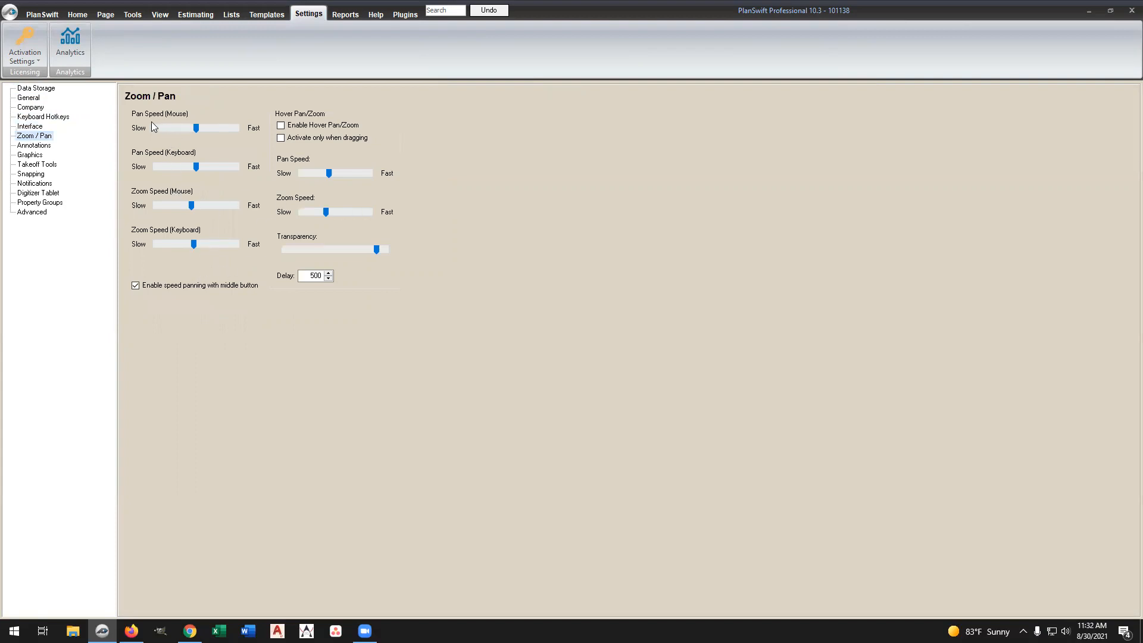
drag(194, 130, 199, 134)
click(34, 146)
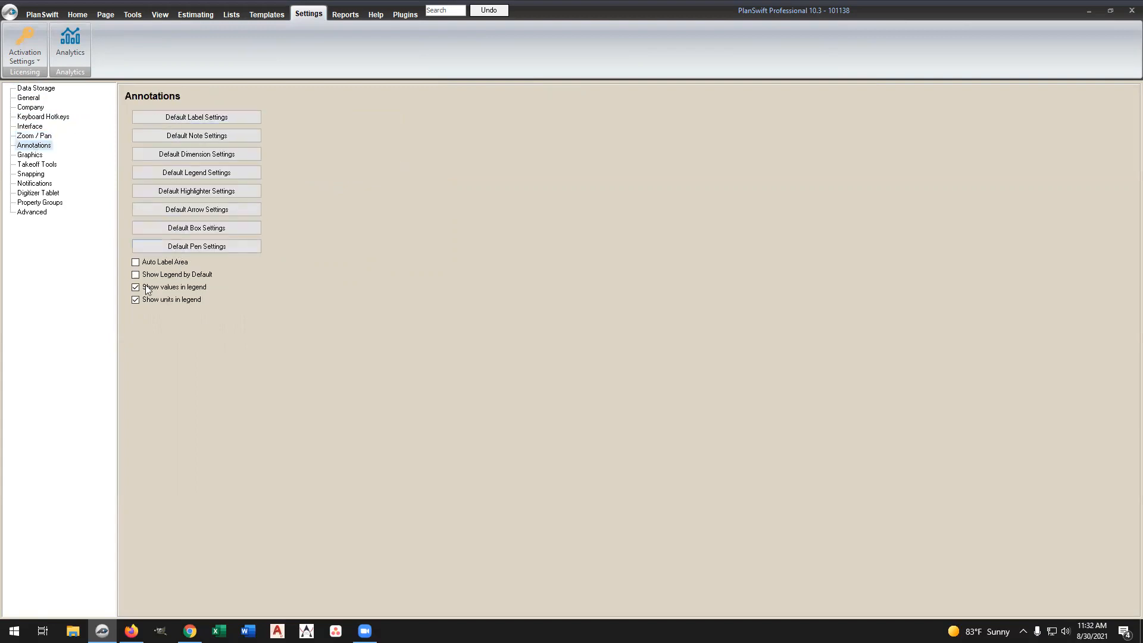
Examine the Snapping, Notifications, Property Groups and Advanced settings, and return to the foundation plan
click(31, 174)
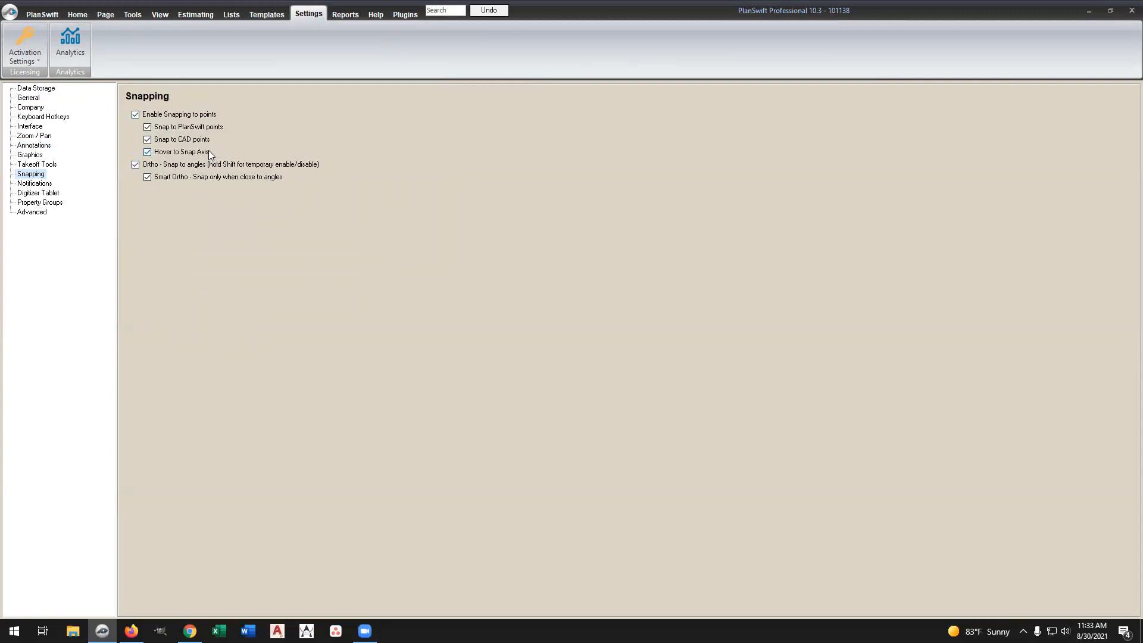
click(31, 184)
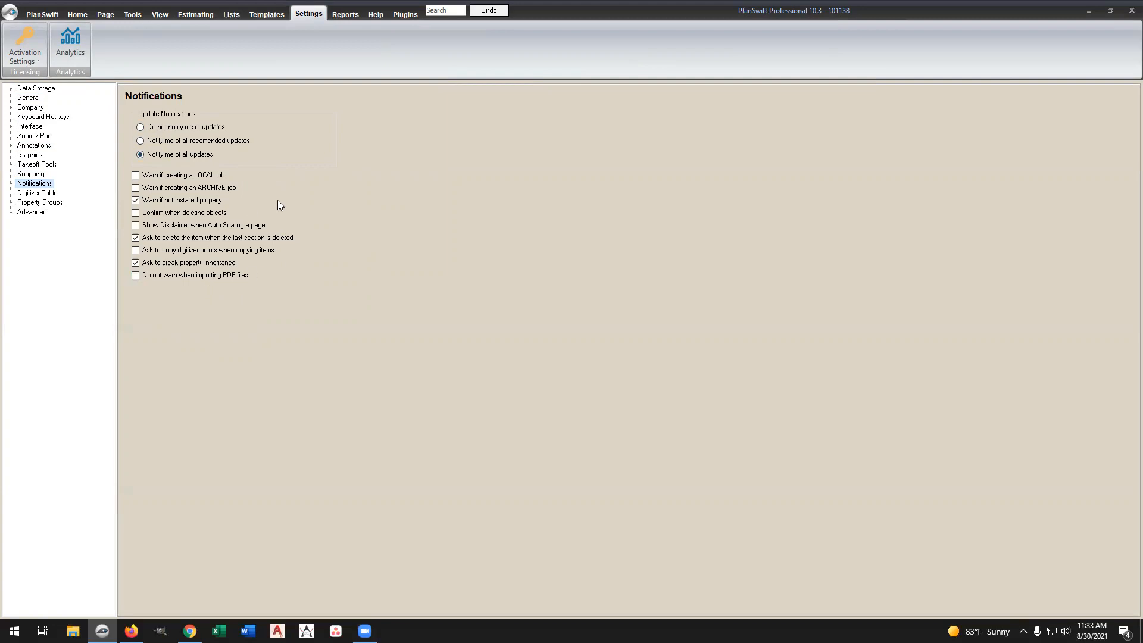
click(34, 204)
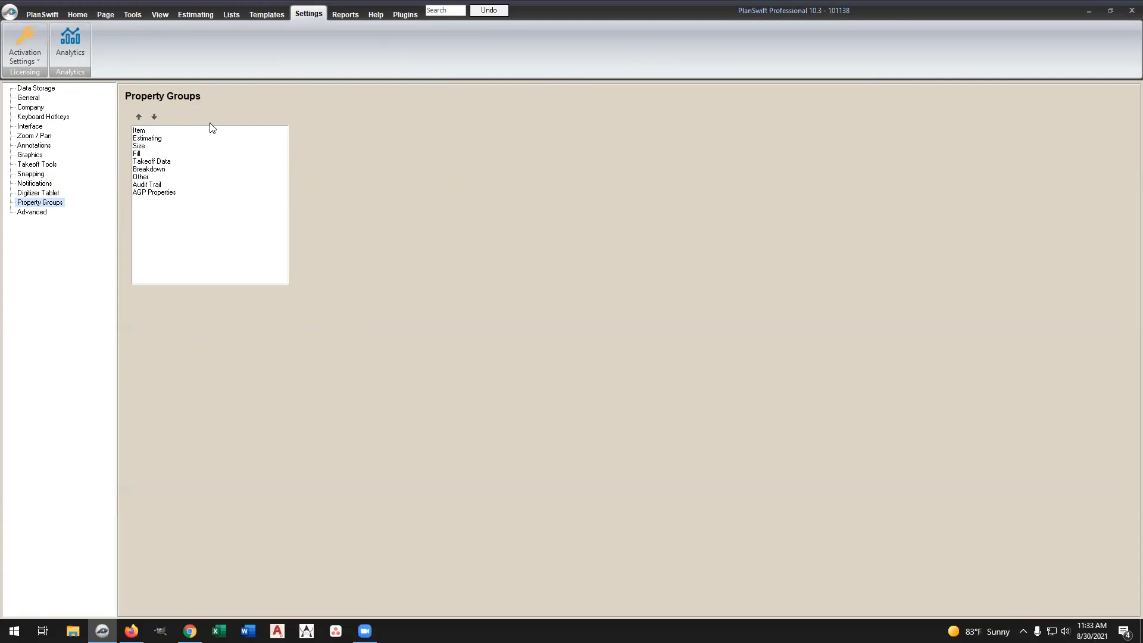
drag(181, 194, 133, 192)
key(BackSpace)
click(44, 214)
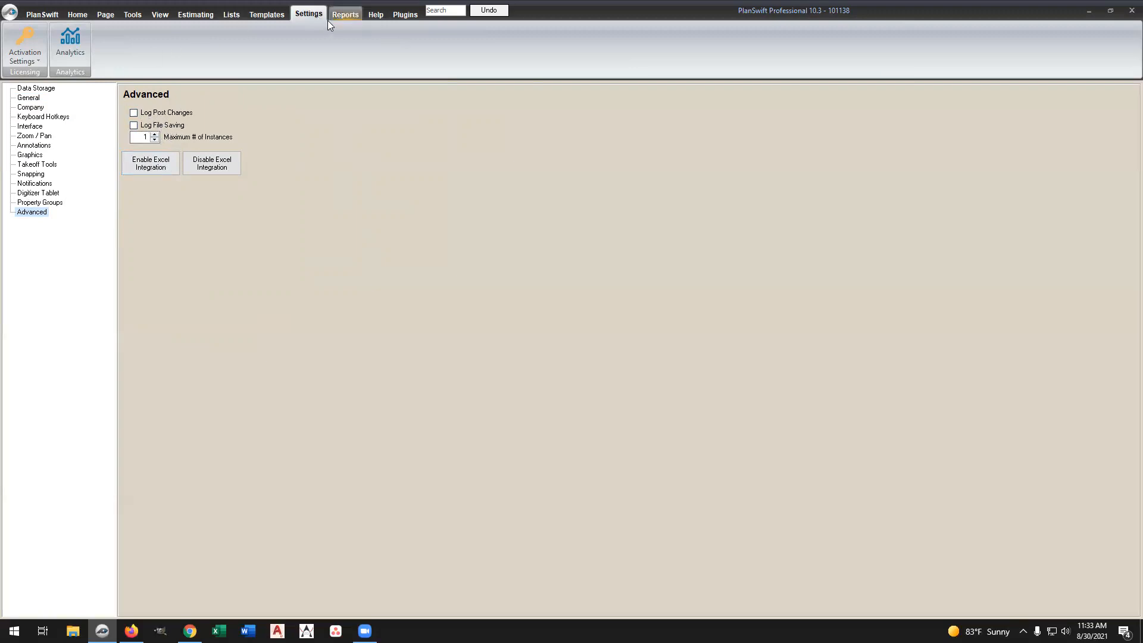
click(77, 14)
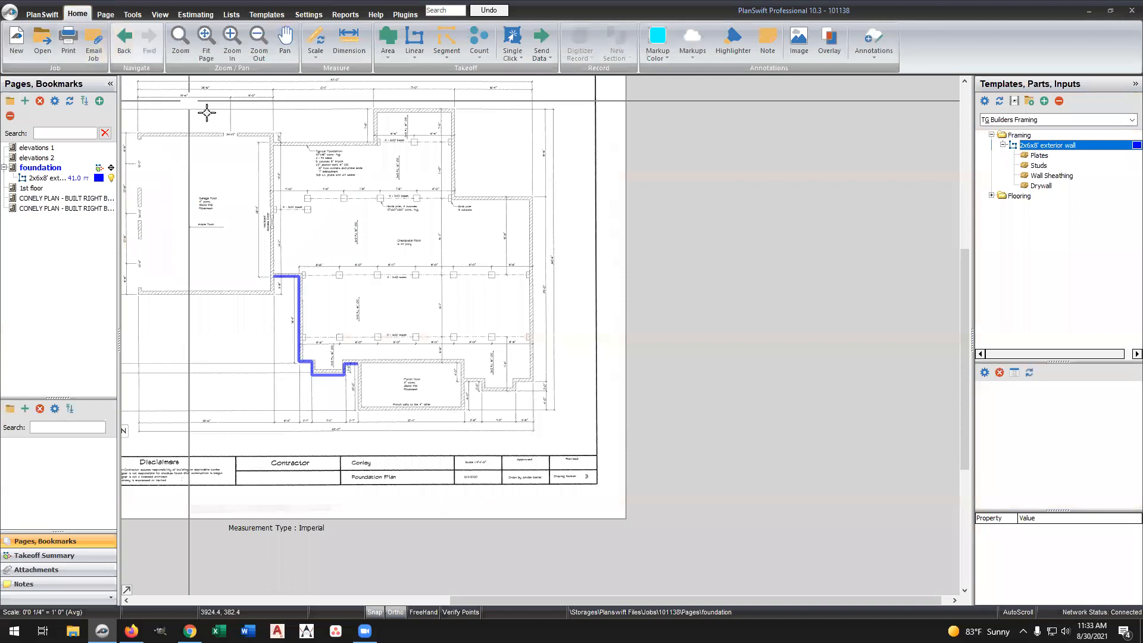